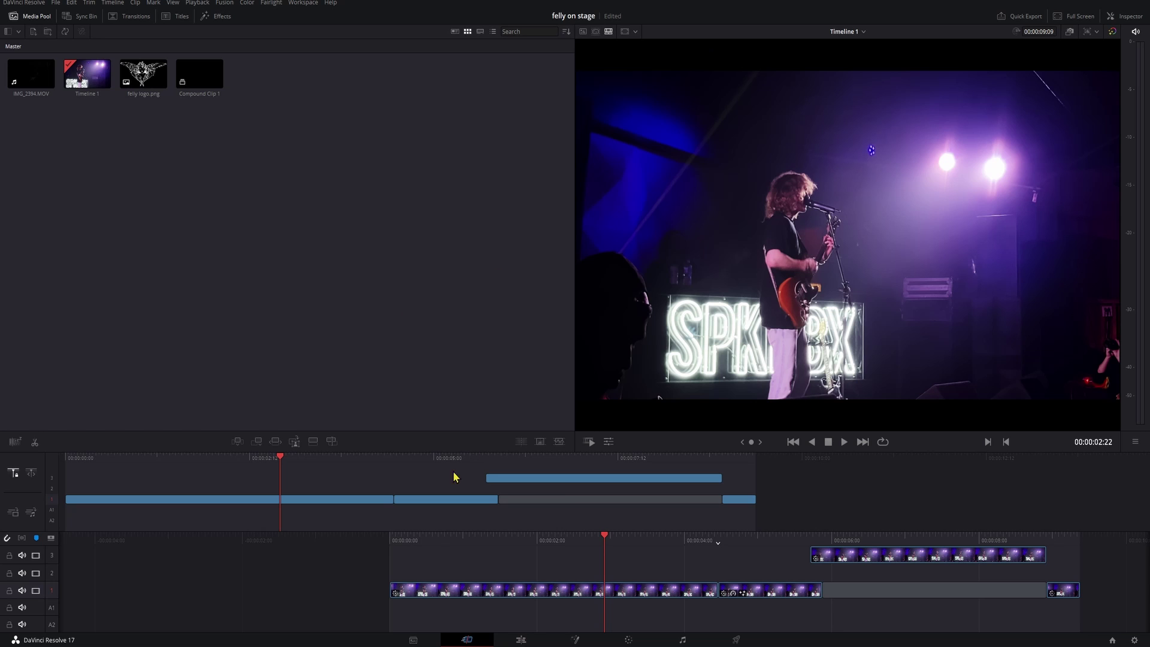
Review the edited timeline on the Edit page and the finished freeze-frame node composition on the Fusion page
left_click(520, 640)
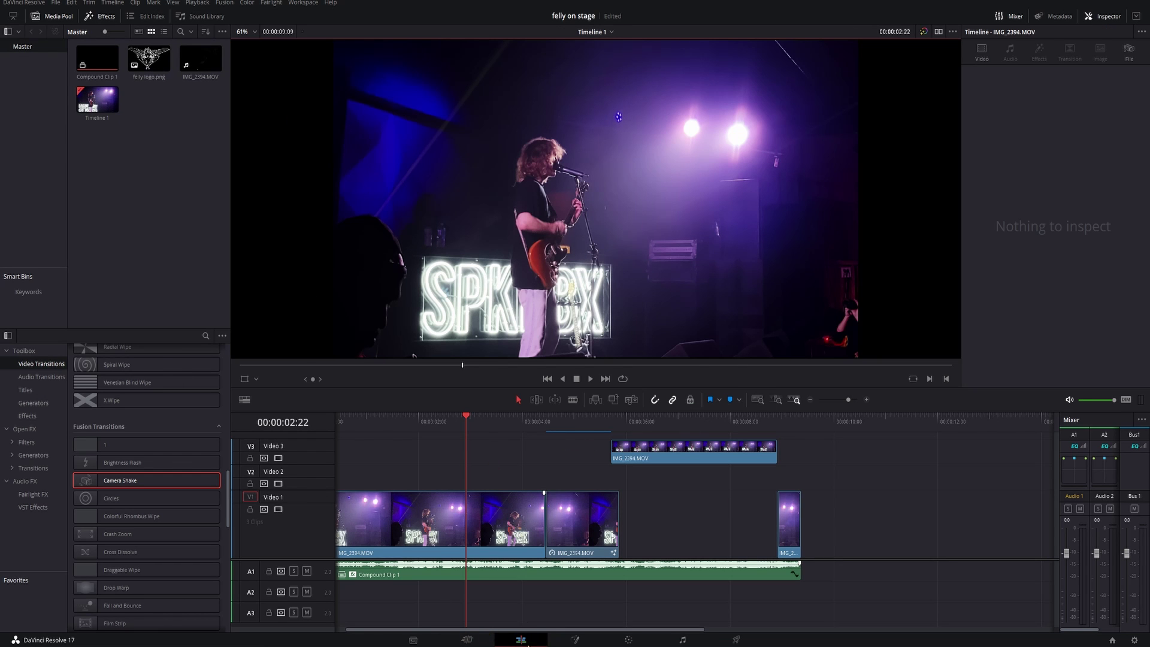
left_click(574, 640)
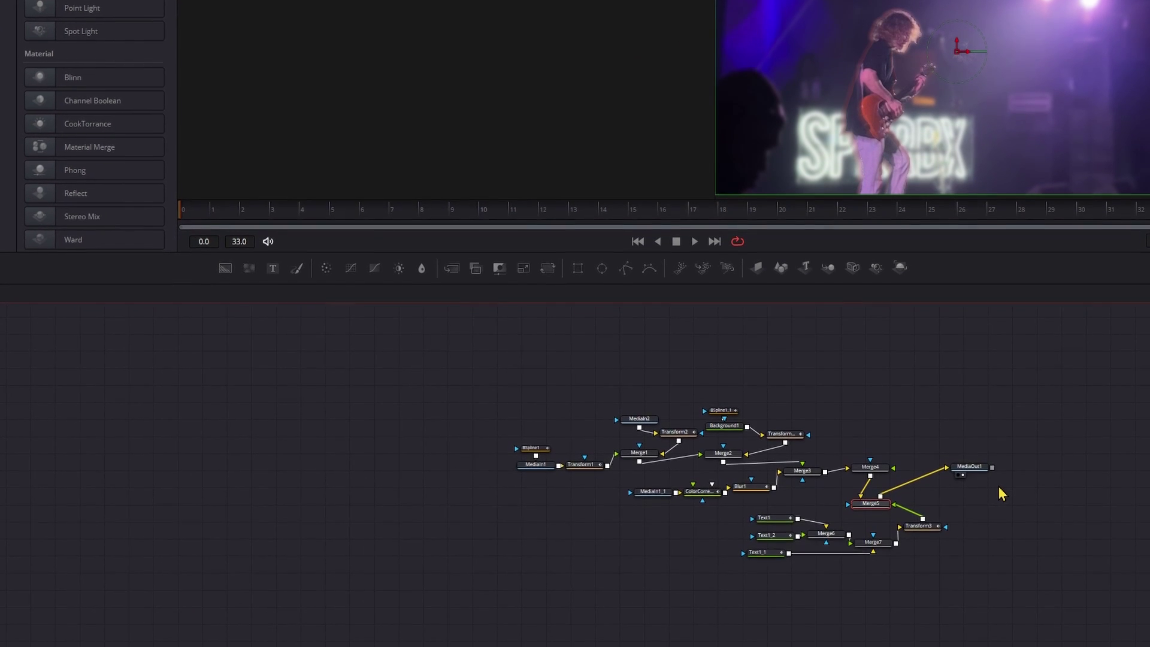
scroll(996, 488, "up", 3)
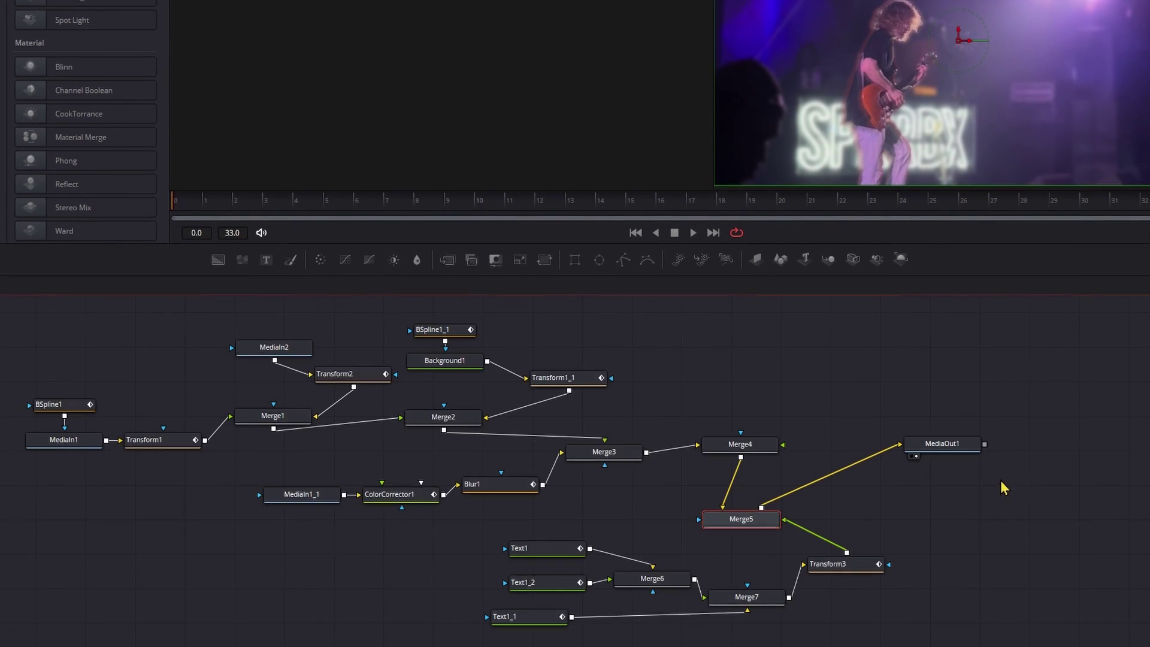
left_click_drag(958, 491, 1007, 495)
left_click_drag(760, 181, 838, 186)
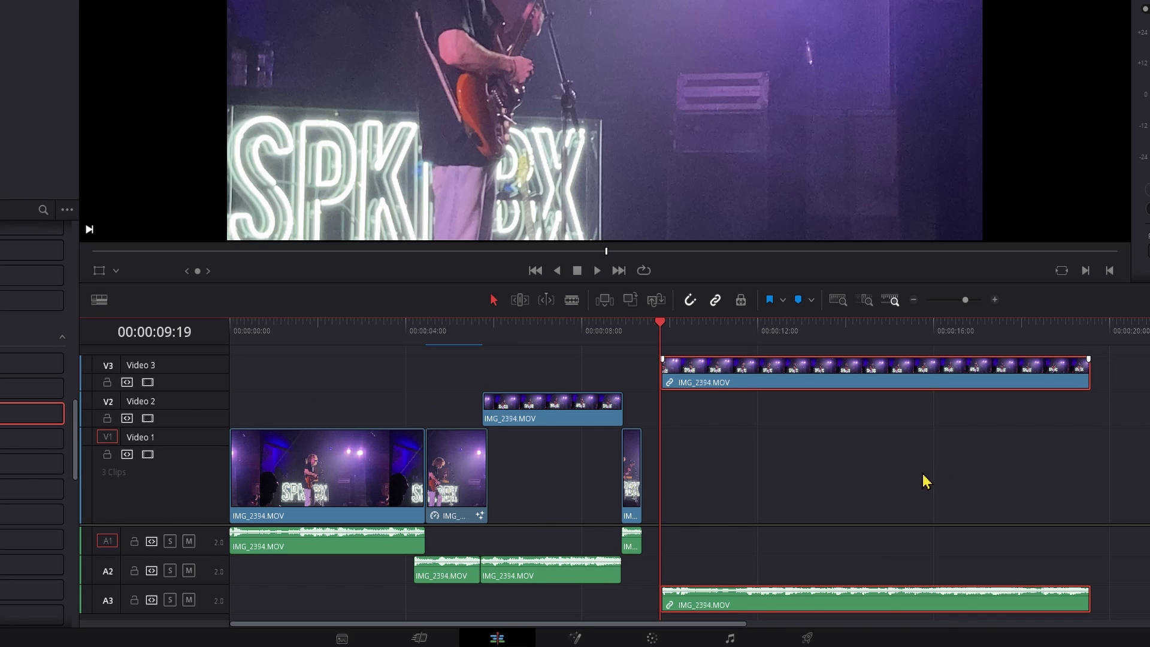
Split the IMG_2394.MOV clip on Video 3 at 00:00:14:17, isolating a one-frame piece at the cut
left_click_drag(1010, 482, 581, 463)
left_click_drag(259, 340, 458, 344)
key("b")
left_click(459, 376)
key("ctrl+equal")
key("ctrl+equal")
key("ctrl+equal")
key("ctrl+equal")
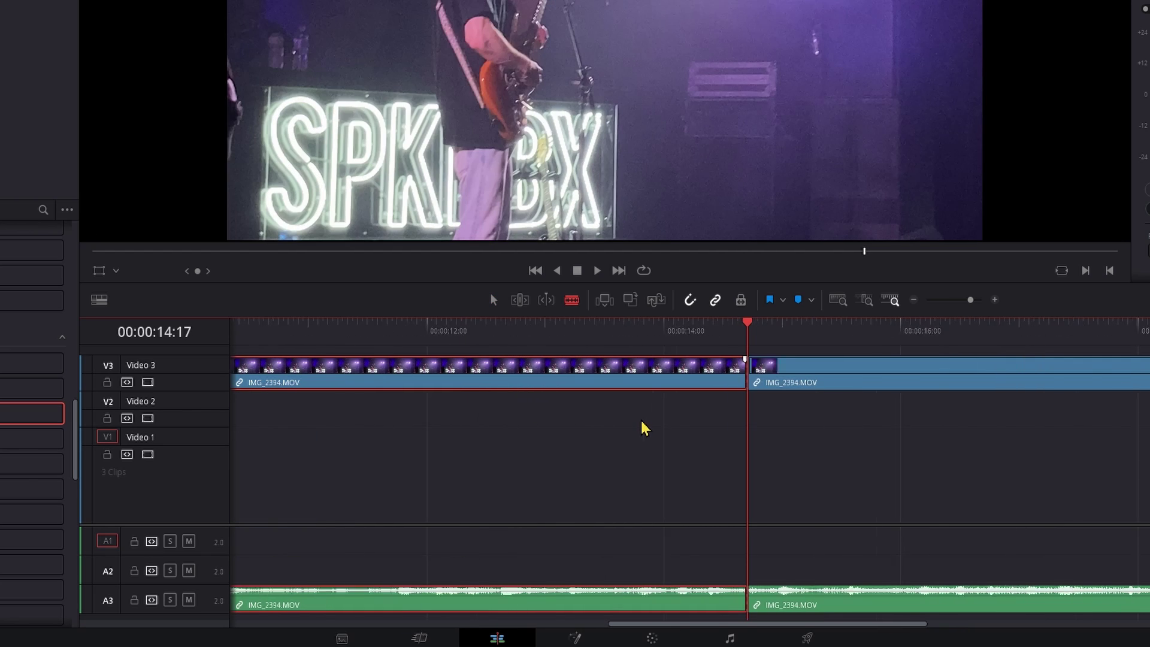
key("n")
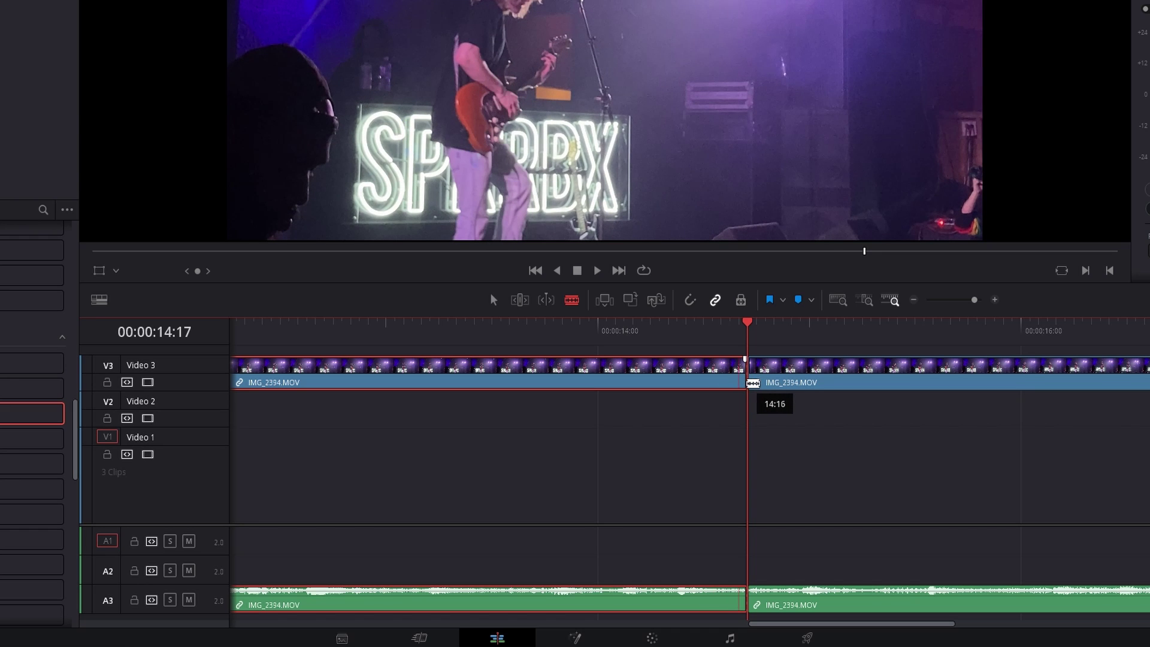
Move the clip's second part away from the cut and pull the one-frame piece into the gap
key("a")
left_click_drag(763, 382, 899, 389)
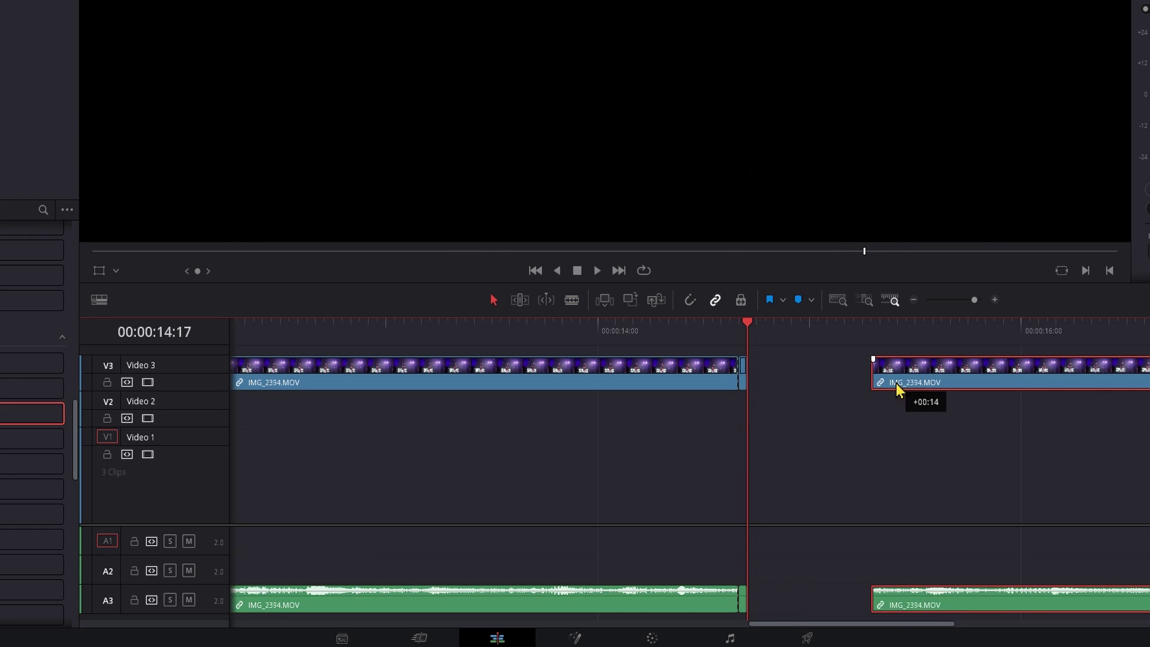
left_click(743, 387)
left_click_drag(743, 391, 772, 393)
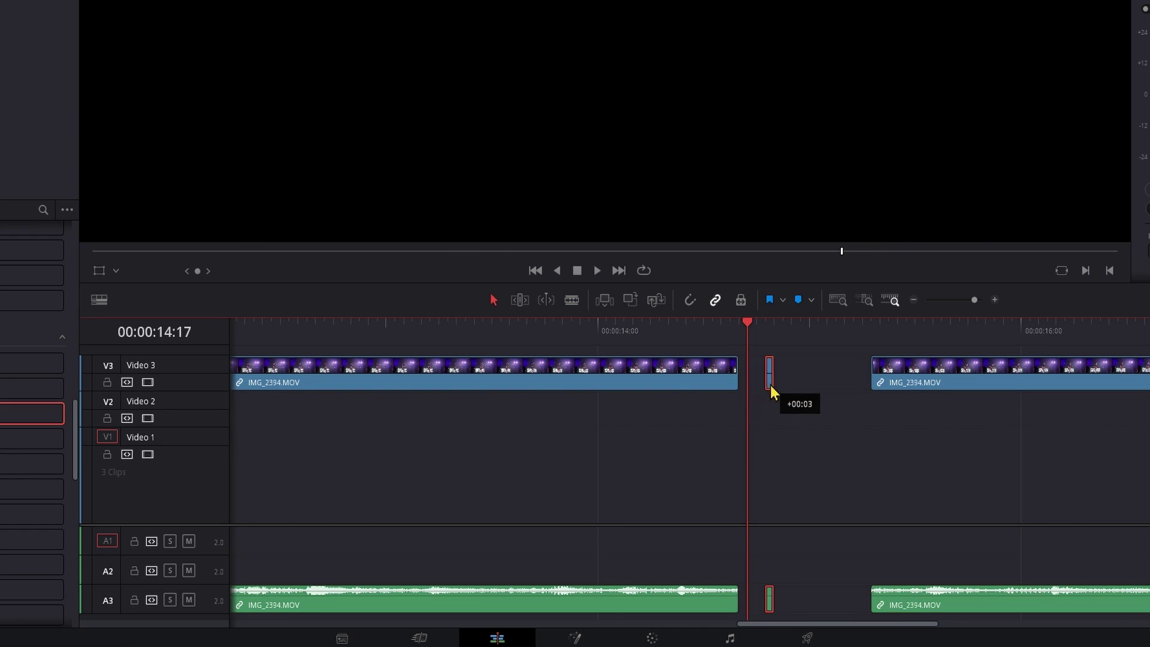
Turn the one-frame piece into a freeze frame and extend it up to the following clip
right_click(773, 388)
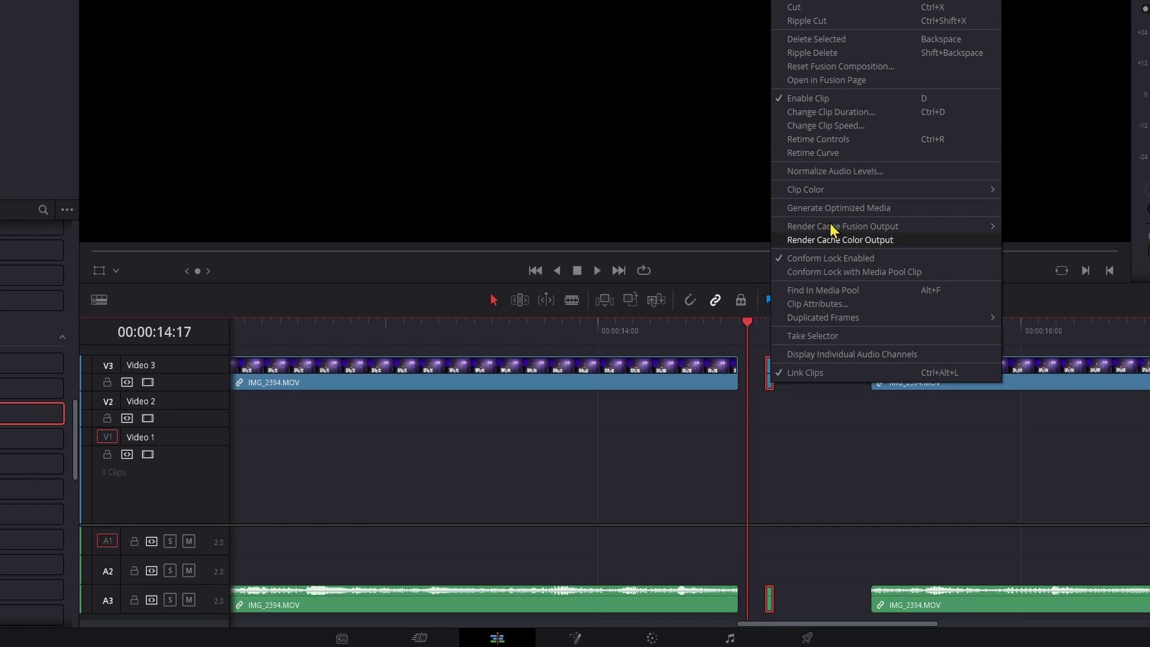
left_click(820, 126)
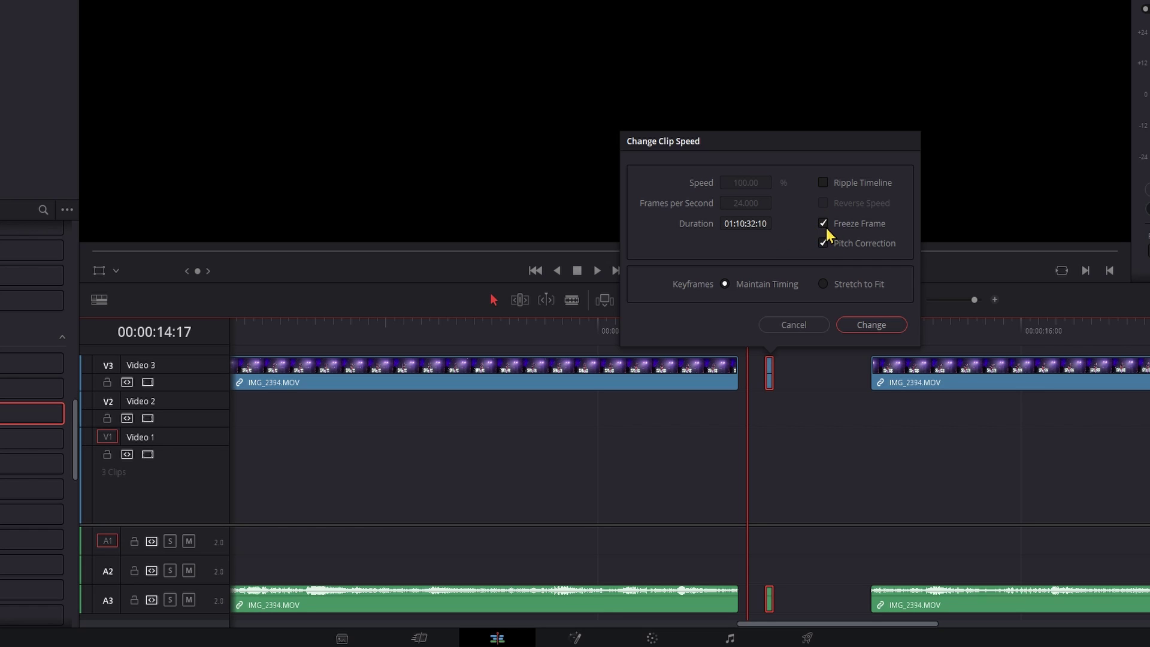
left_click(871, 325)
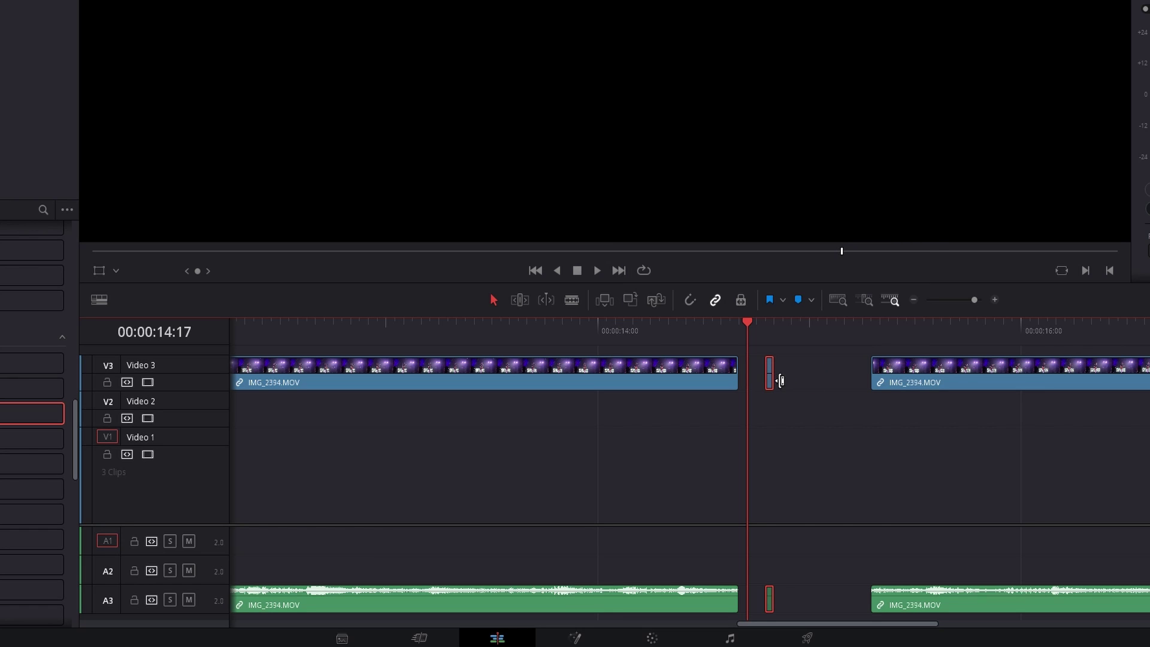
left_click_drag(773, 377, 871, 381)
Play back the section around the freeze frame to check the pause and the continuation
left_click(724, 332)
key("space")
key("space")
key("ctrl+minus")
key("ctrl+minus")
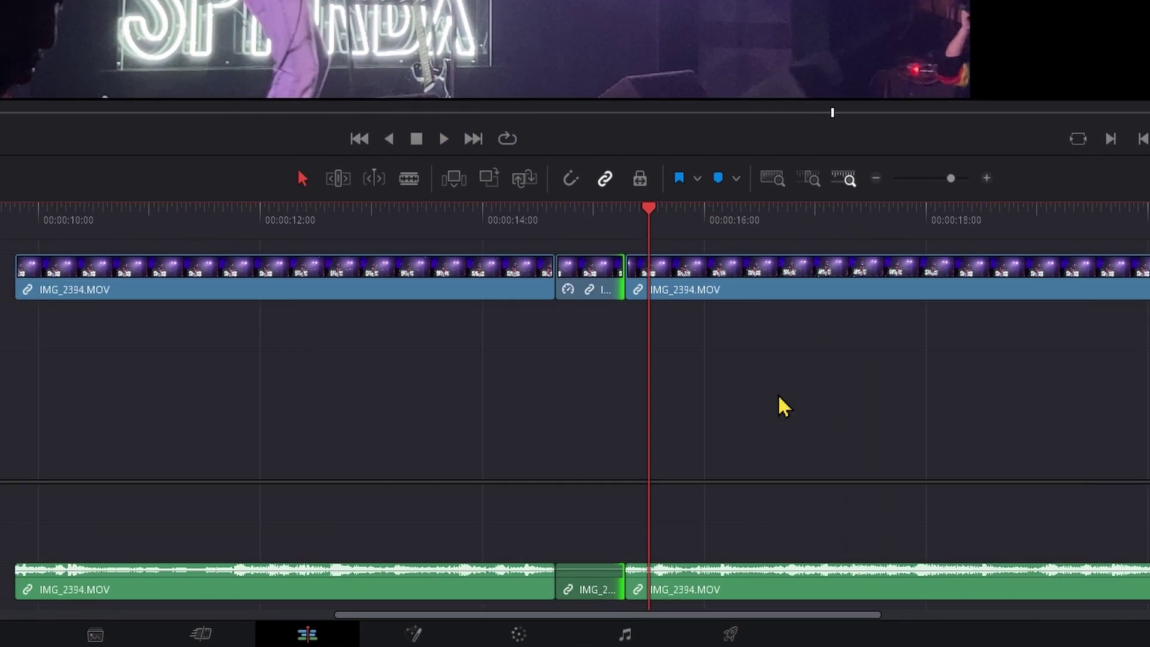
key("ctrl+minus")
Split the clip after the freeze frame shortly past 00:00:18:00
key("space")
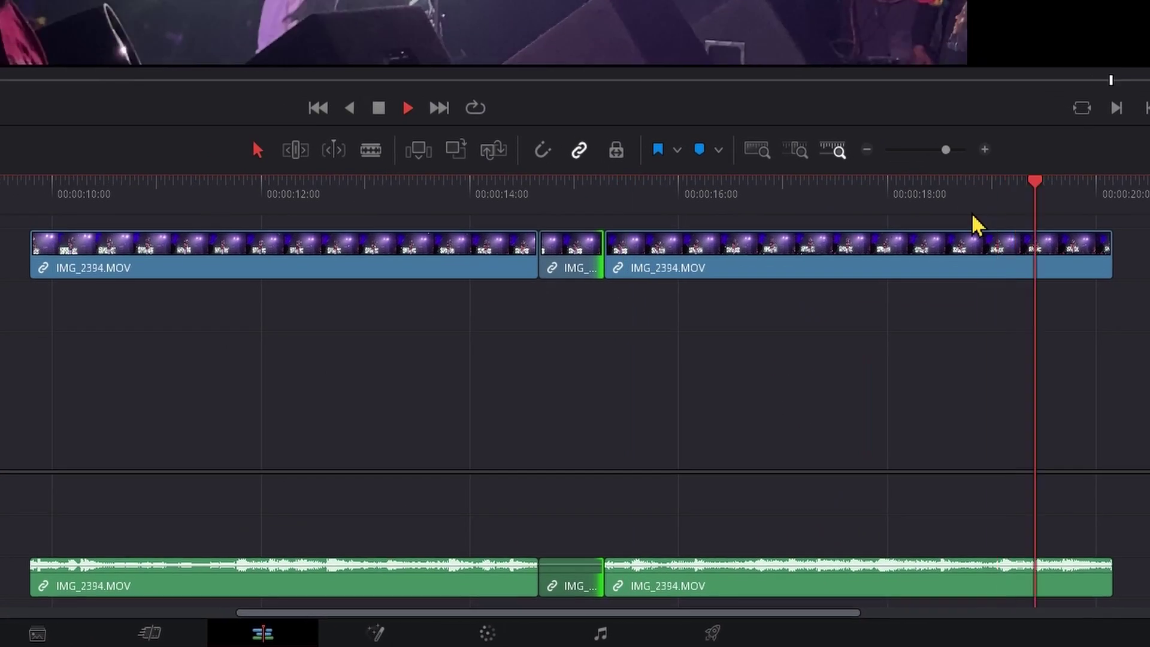
left_click(868, 233)
left_click(862, 234)
key("space")
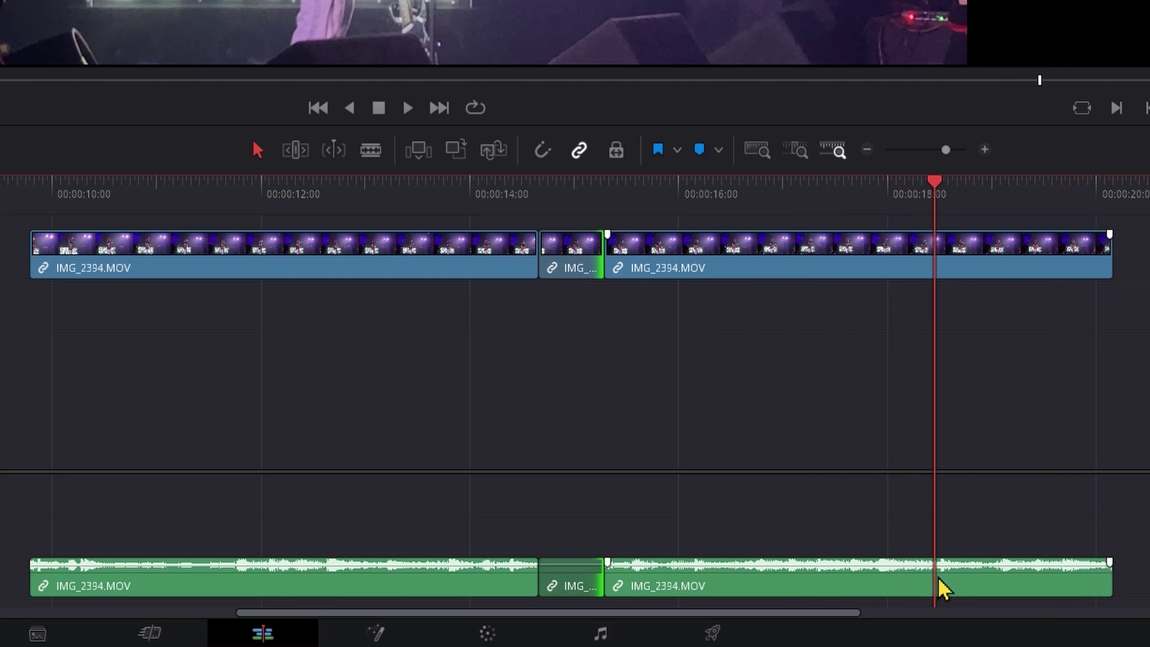
key("b")
left_click(938, 584)
Move the freeze-frame sequence down to Video 1, with its audio on the first audio track
key("a")
left_click_drag(664, 336, 527, 264)
key("alt+Down")
left_click(1018, 403)
left_click_drag(992, 264, 994, 398)
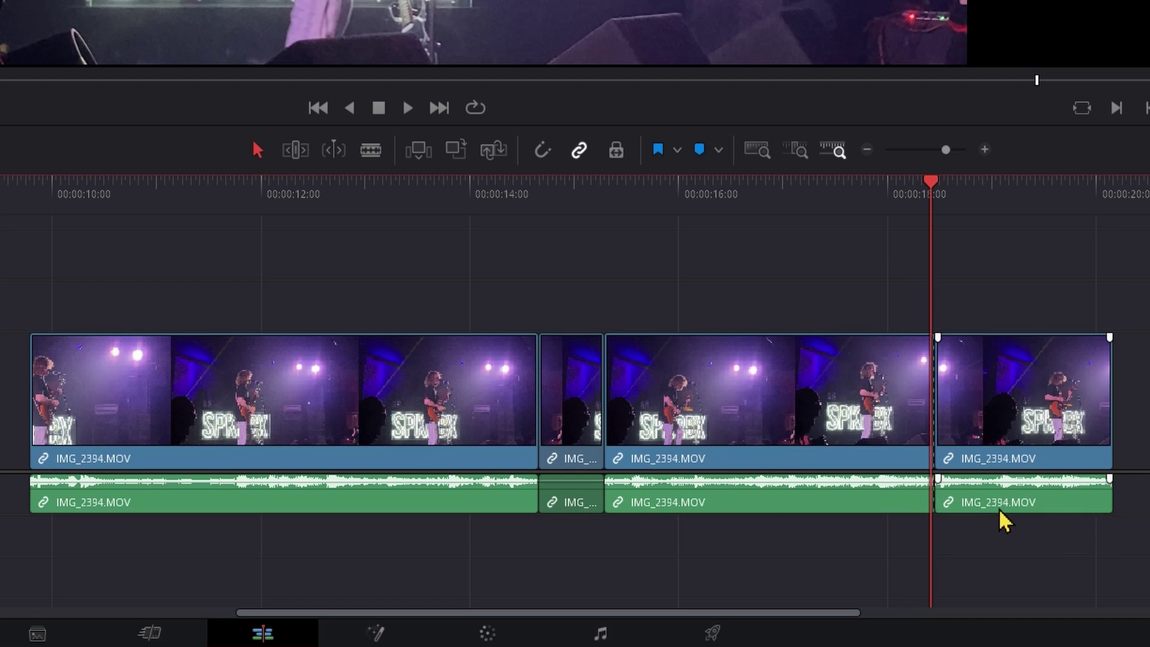
Copy the last piece's audio to the track below so it overlaps the freeze frame, and preview it
left_click_drag(1000, 505, 572, 546)
left_click(508, 203)
key("space")
Delete the freeze frame's own silent audio and preview the result
key("space")
Cut the copied audio at 15:07, where the freeze frame ends, and delete the excess
key("b")
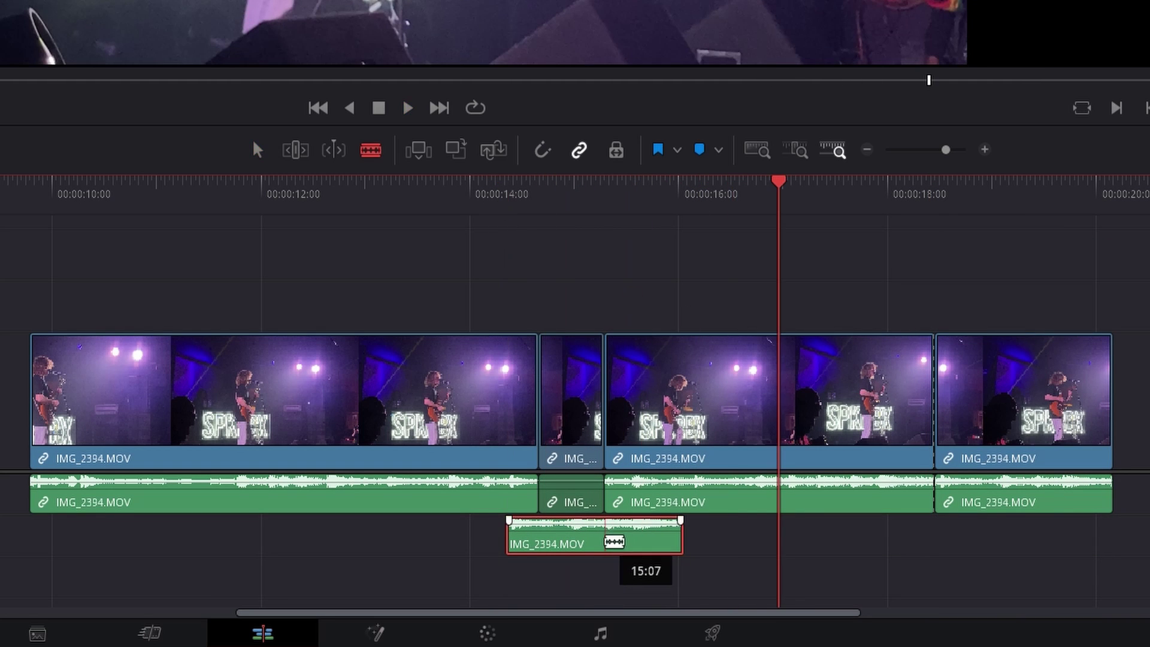
left_click(606, 542)
key("a")
left_click(653, 536)
key("BackSpace")
key("space")
key("space")
left_click(570, 503, "alt")
key("BackSpace")
key("space")
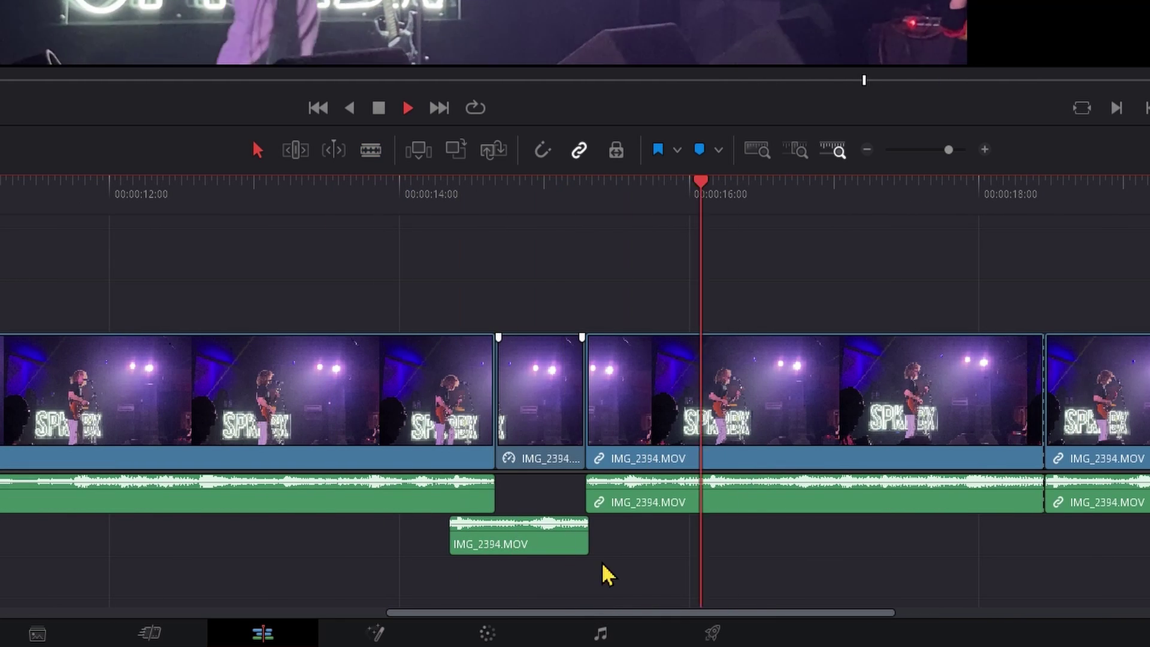
Extend the copied audio slightly past the end of the freeze frame and preview the transition
key("space")
mouse_move(587, 534)
left_mouse_down()
mouse_move(607, 532)
mouse_move(598, 518)
left_mouse_up()
left_click(429, 198)
key("space")
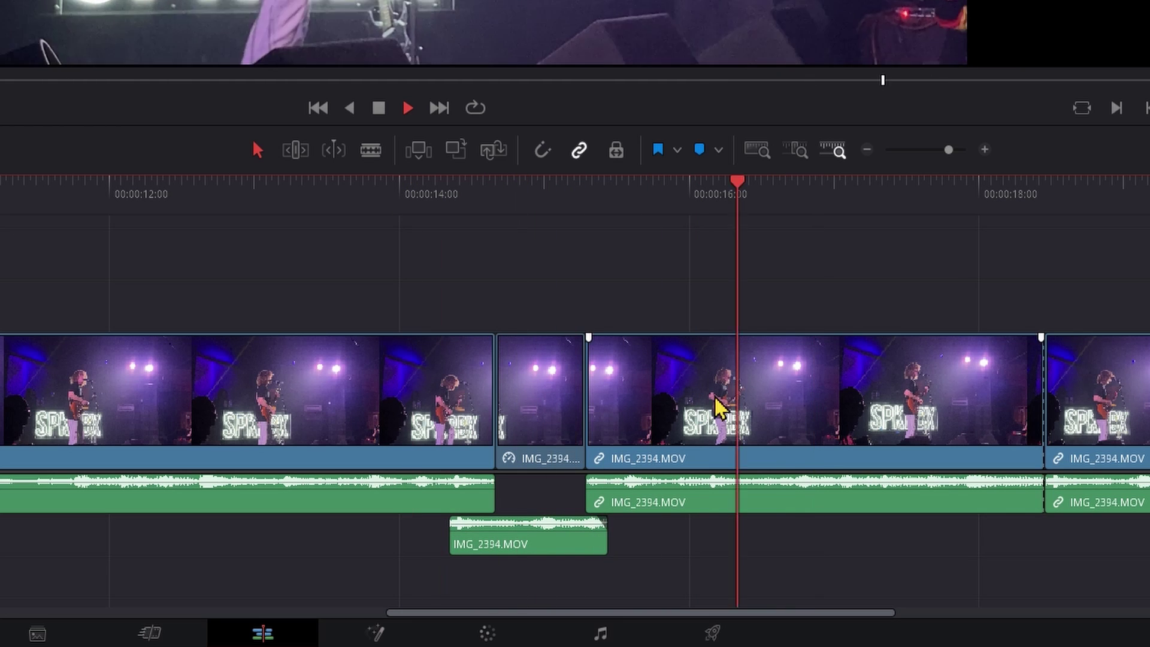
Play the freeze-frame section repeatedly to check its timing against the overlapping audio
key("space")
Shift the following clips back, lengthen the freeze frame by 7 frames to 00:22, and extend the audio beneath it
left_click_drag(695, 298, 1147, 545)
left_click_drag(738, 411, 780, 411)
left_click_drag(584, 414, 626, 413)
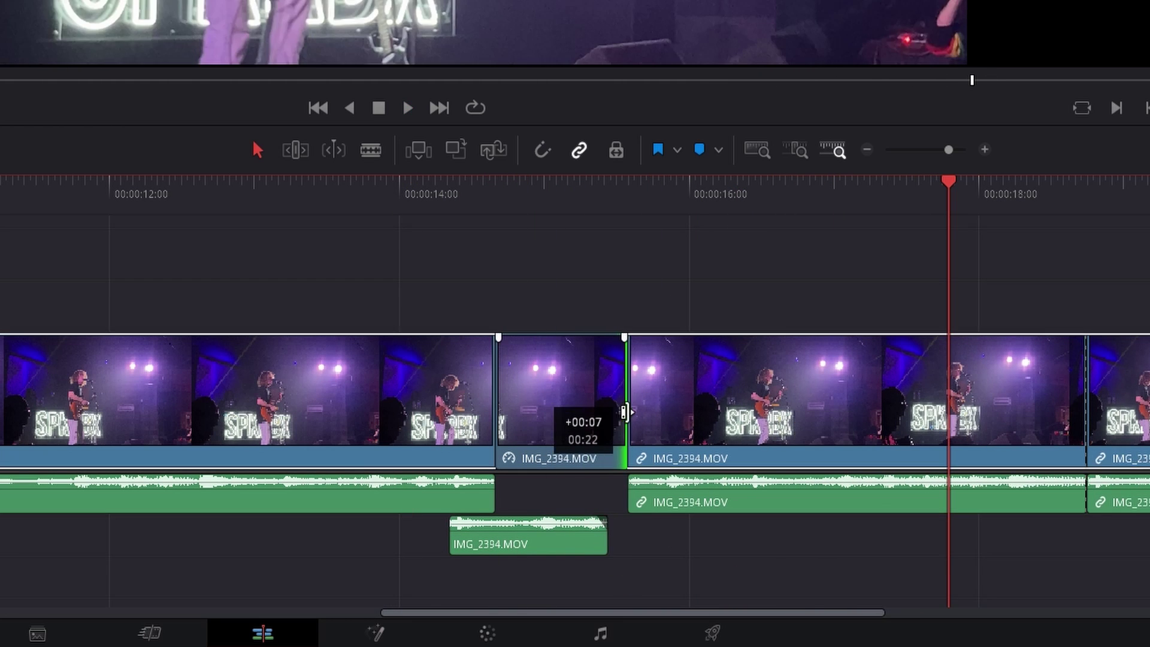
left_click_drag(607, 542, 677, 535)
left_click(498, 194)
key("space")
left_click(497, 195)
key("space")
left_click(497, 194)
key("space")
key("space")
left_click(498, 195)
Fine-tune the end of the freeze frame and place the following clip directly against it with snapping enabled
key("space")
left_click(422, 195)
key("space")
left_click_drag(683, 257, 1144, 461)
left_click_drag(751, 408, 997, 408)
mouse_move(627, 395)
left_mouse_down()
mouse_move(779, 396)
mouse_move(629, 396)
left_mouse_up()
left_click(497, 200)
key("space")
key("space")
key("n")
left_click_drag(1058, 401, 955, 411)
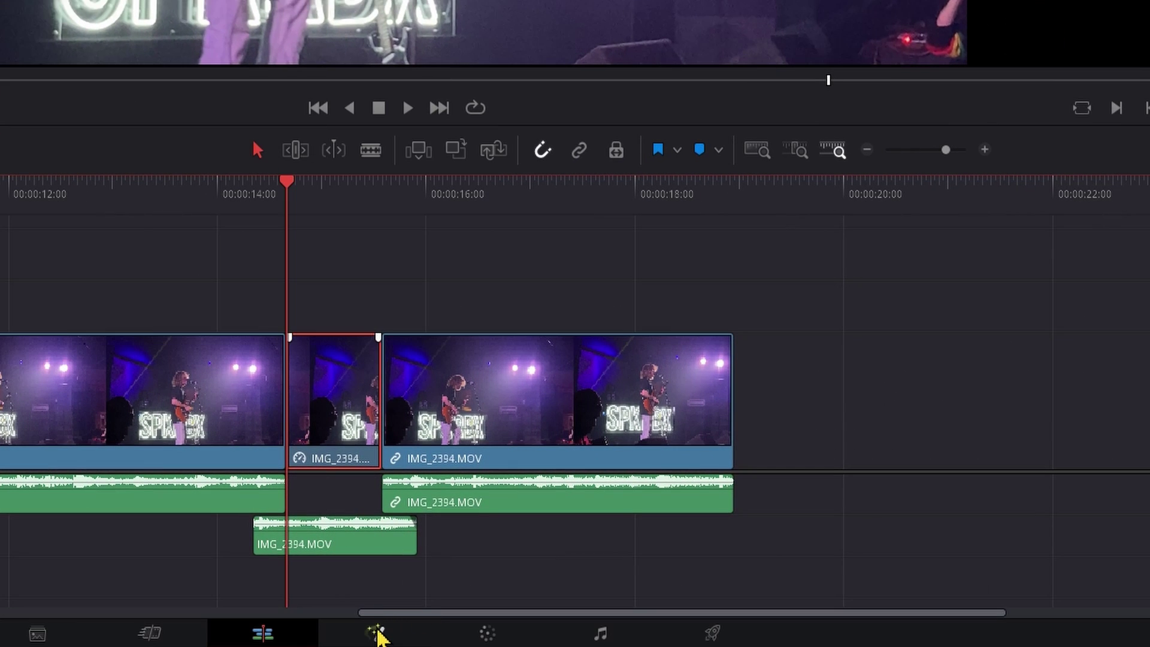
Open the freeze-frame clip on the Fusion page with the clip strip shown
left_click(377, 633)
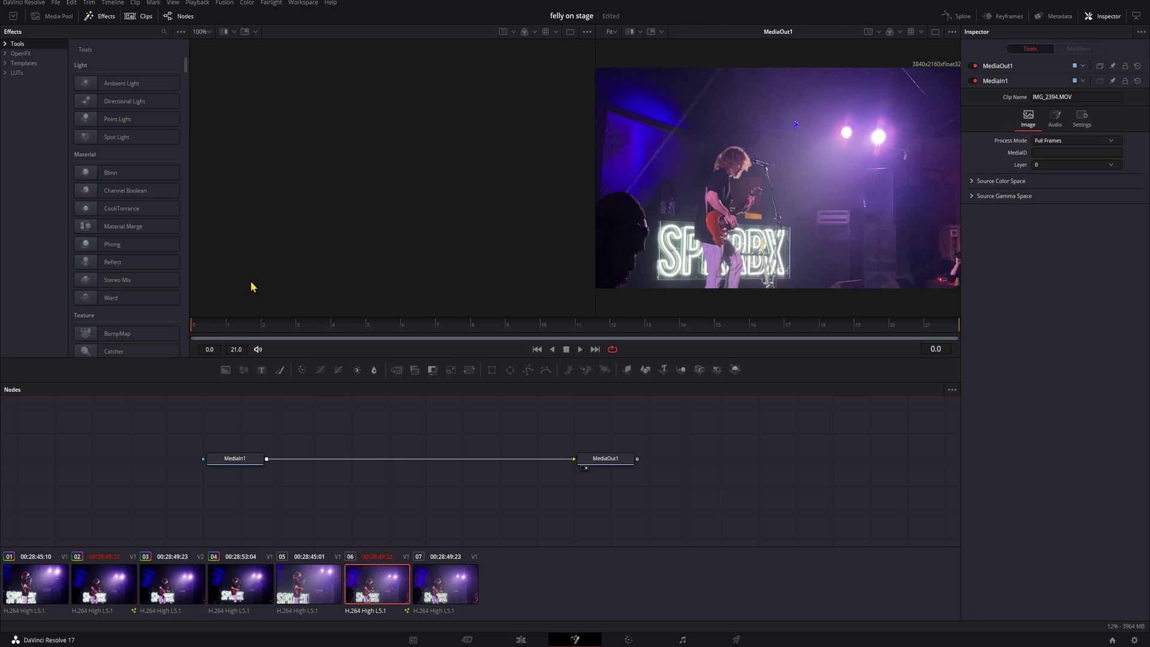
left_click(142, 16)
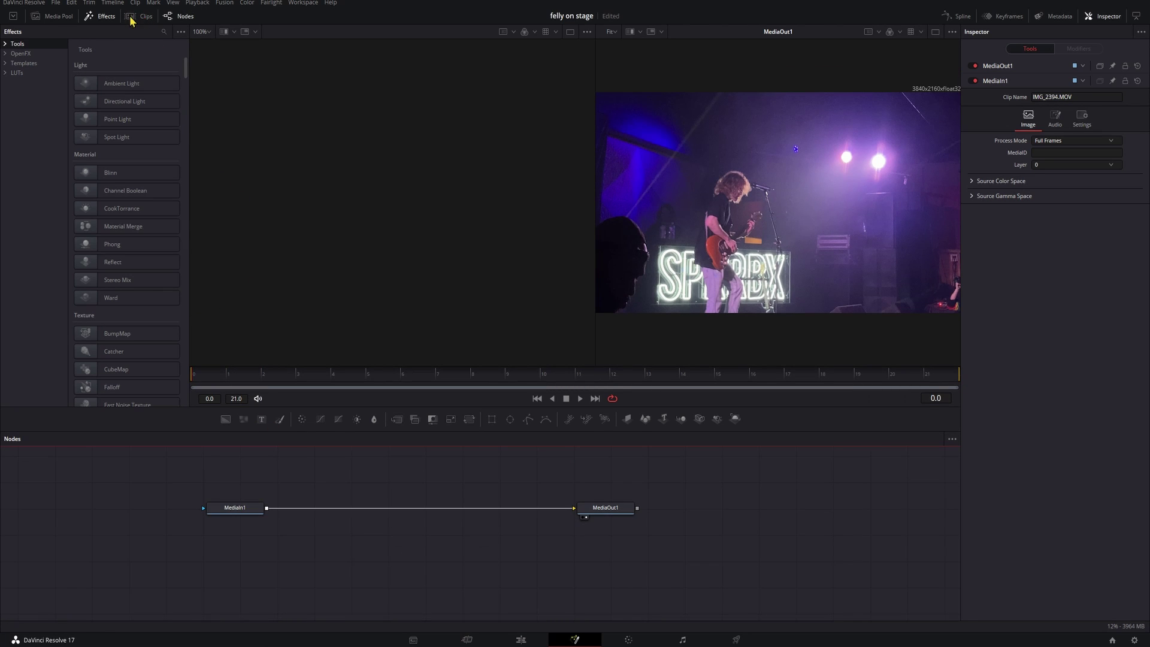
left_click(144, 17)
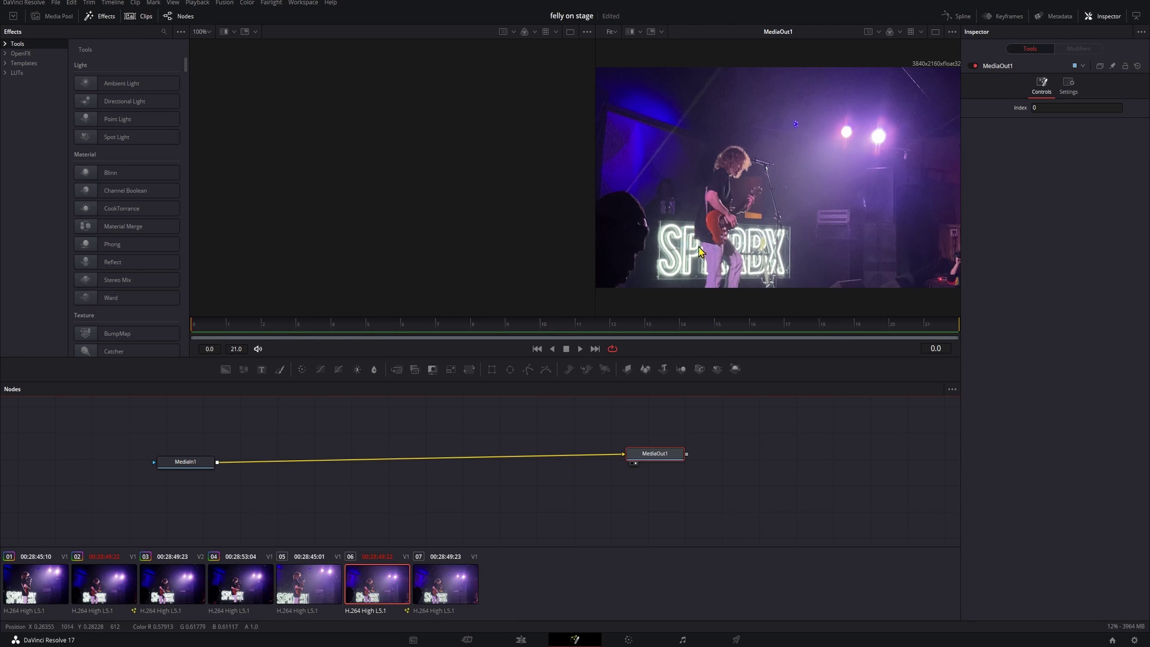
Add an inverted polygon mask and connect its output to the MediaIn1 node
left_click(192, 473)
left_click(530, 369)
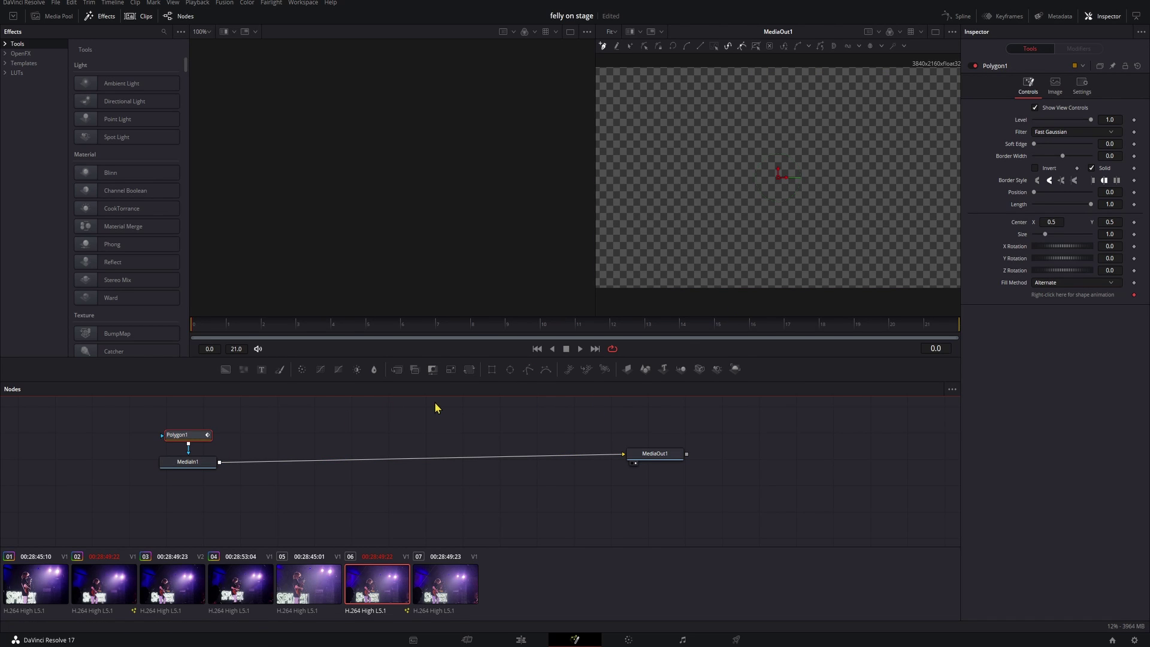
left_click(1035, 168)
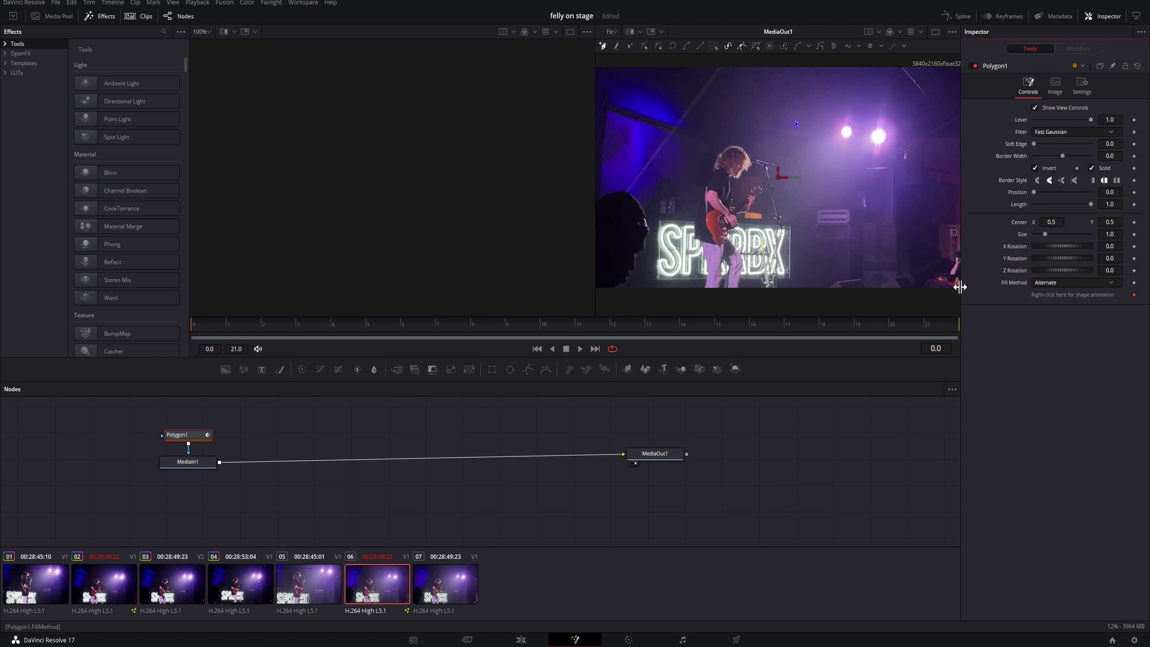
left_click_drag(193, 447, 191, 436)
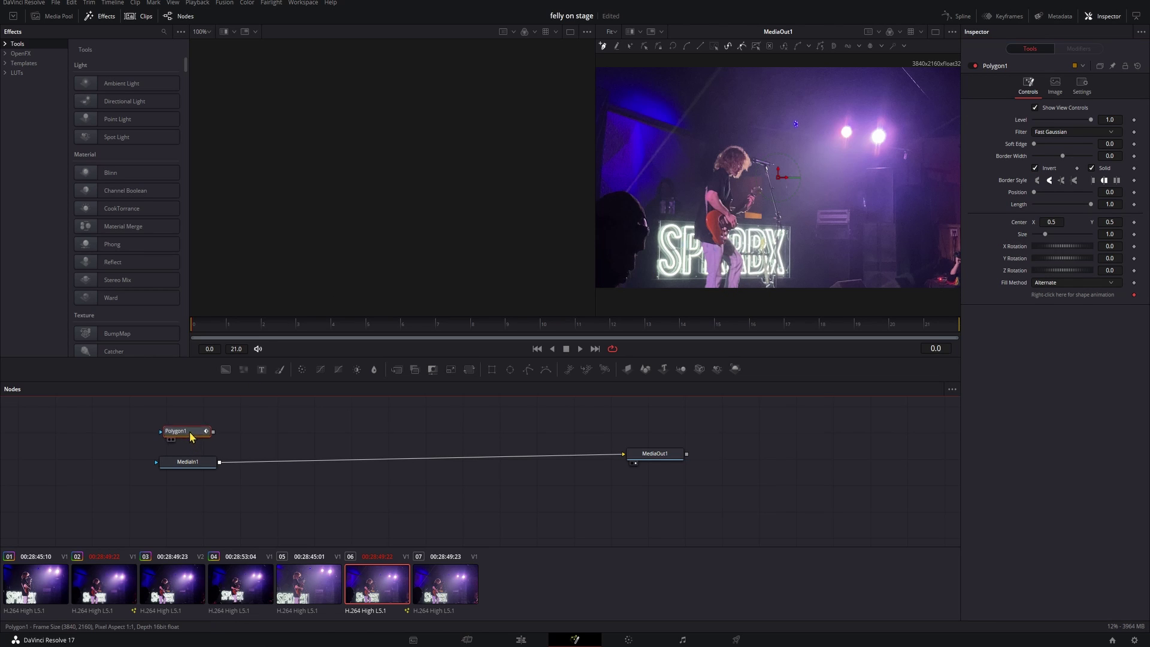
left_click(705, 287)
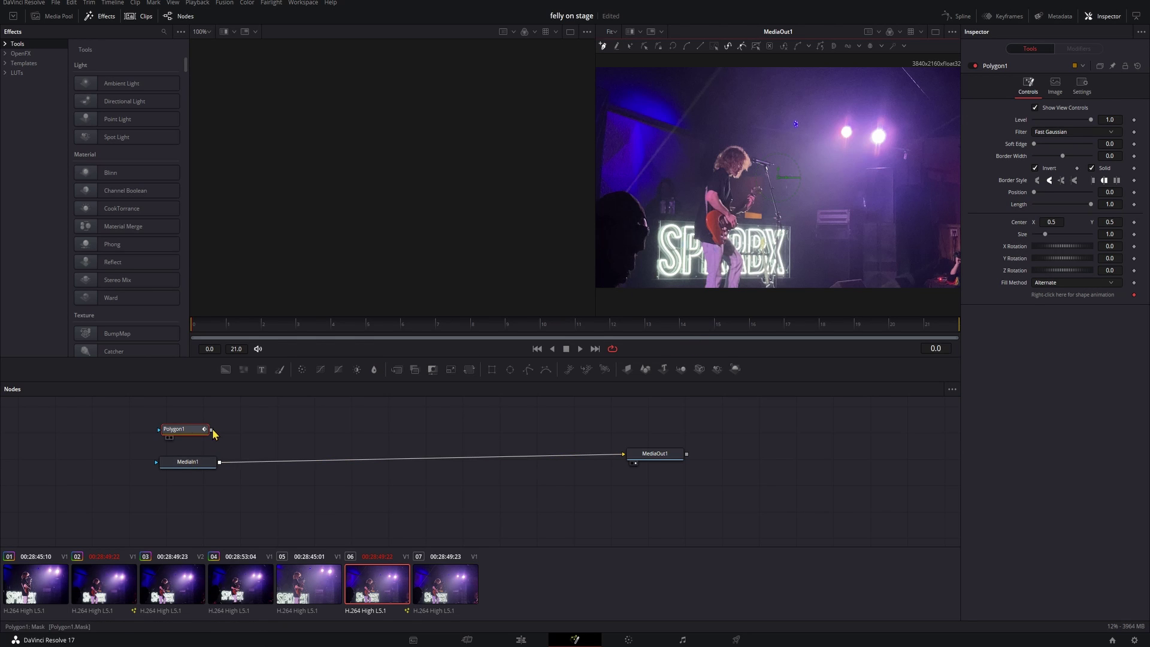
left_click_drag(212, 429, 203, 462)
Start the polygon mask at the bottom of the performer's leg and trace up the lower trouser leg's outer edge
scroll(739, 271, "up", 10)
scroll(688, 278, "down", 5)
scroll(781, 244, "up", 2)
scroll(775, 254, "up", 8)
scroll(775, 254, "down", 8)
scroll(775, 254, "up", 7)
scroll(776, 254, "down", 10)
scroll(774, 253, "up", 6)
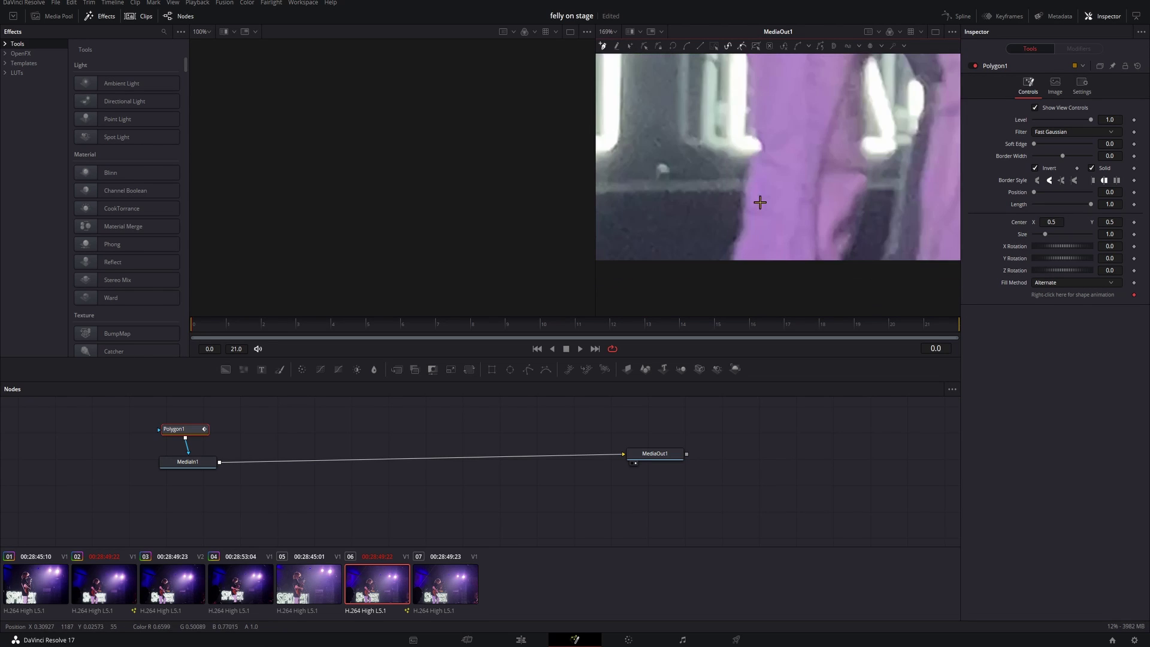
left_click_drag(723, 238, 677, 176)
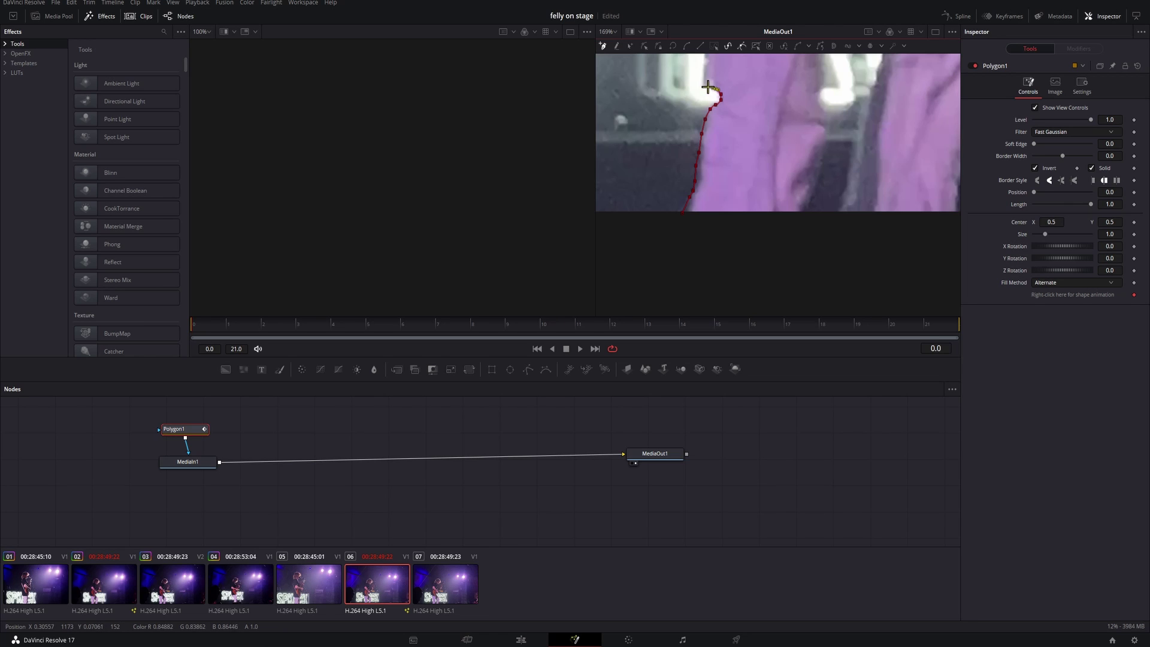
left_click_drag(754, 84, 732, 214)
Continue the mask up the outer edge of the trouser leg to just below the shirt hem
left_click(684, 191)
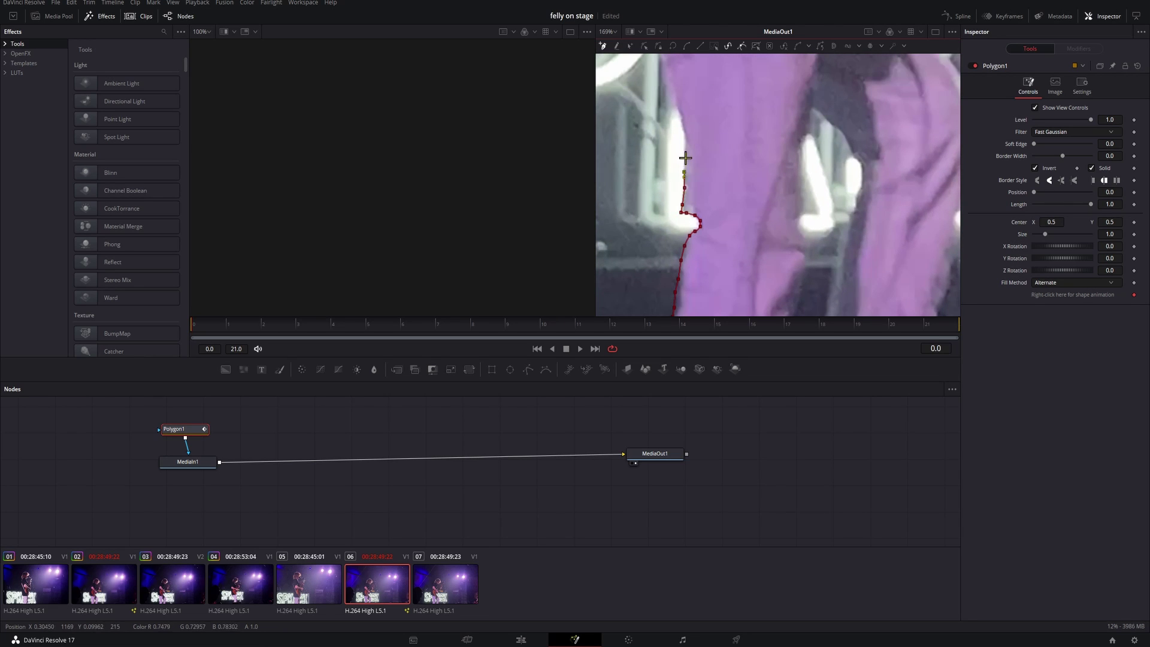
left_click(686, 157)
left_click(686, 142)
left_click(684, 132)
left_click_drag(702, 98, 682, 180)
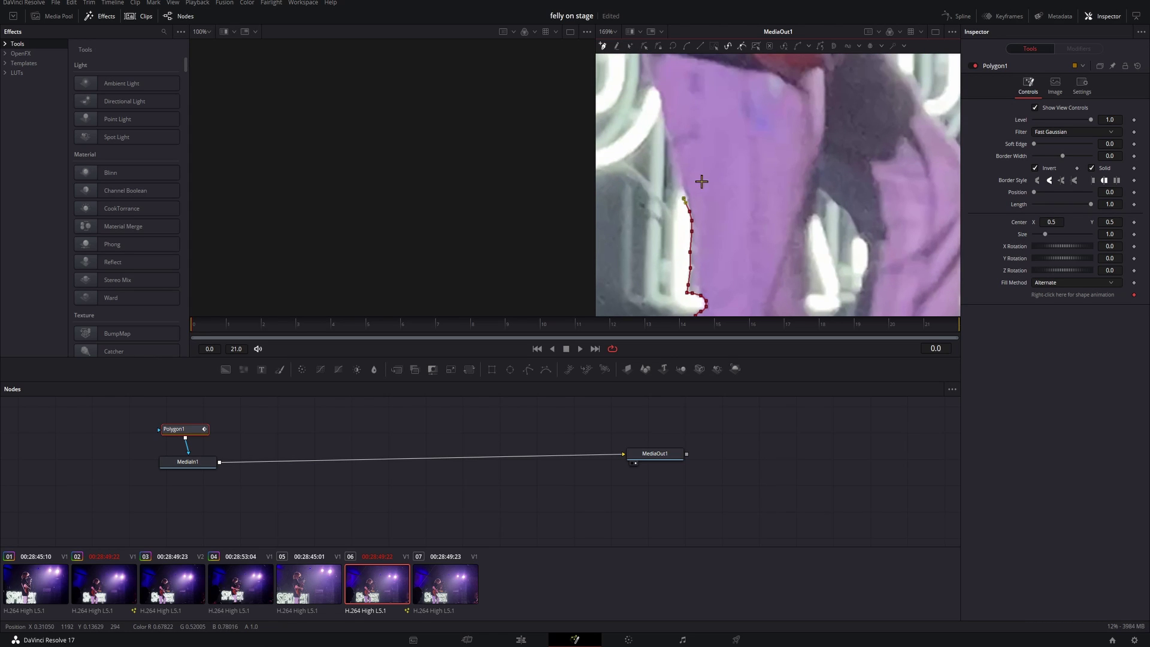
left_click(677, 179)
left_click(672, 147)
left_click(668, 123)
left_click(664, 104)
left_click(663, 94)
Trace the mask around the corner of the shirt hem and up the lower back of the shirt
left_click_drag(652, 85, 697, 217)
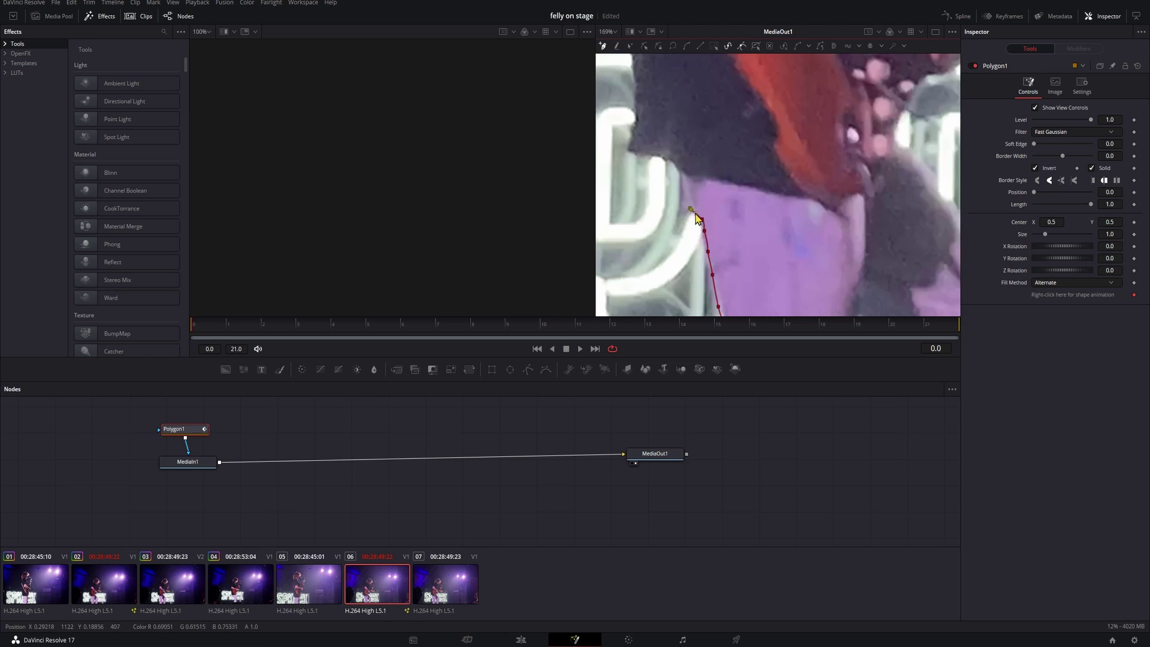
left_click(682, 177)
left_click(680, 169)
left_click(644, 153)
left_click(629, 147)
left_click(634, 132)
left_click_drag(649, 82, 679, 223)
left_click(664, 216)
left_click(662, 182)
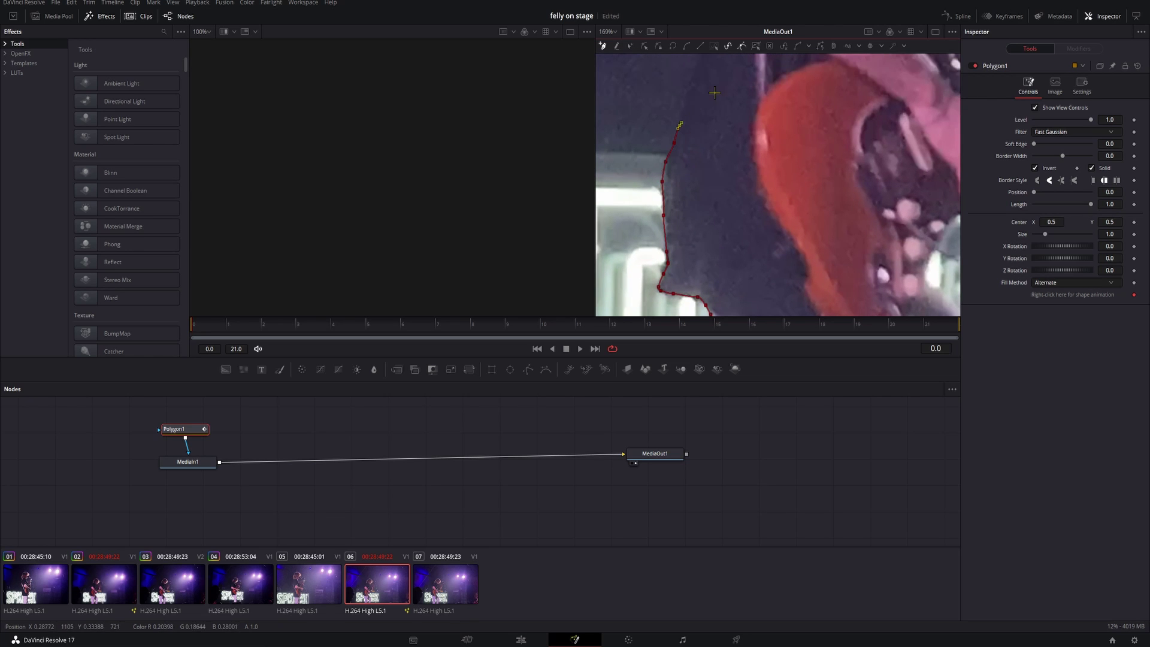
Continue the polygon mask up the performer's back, past the elbow and over the shoulder to the hair
left_click_drag(716, 93, 697, 213)
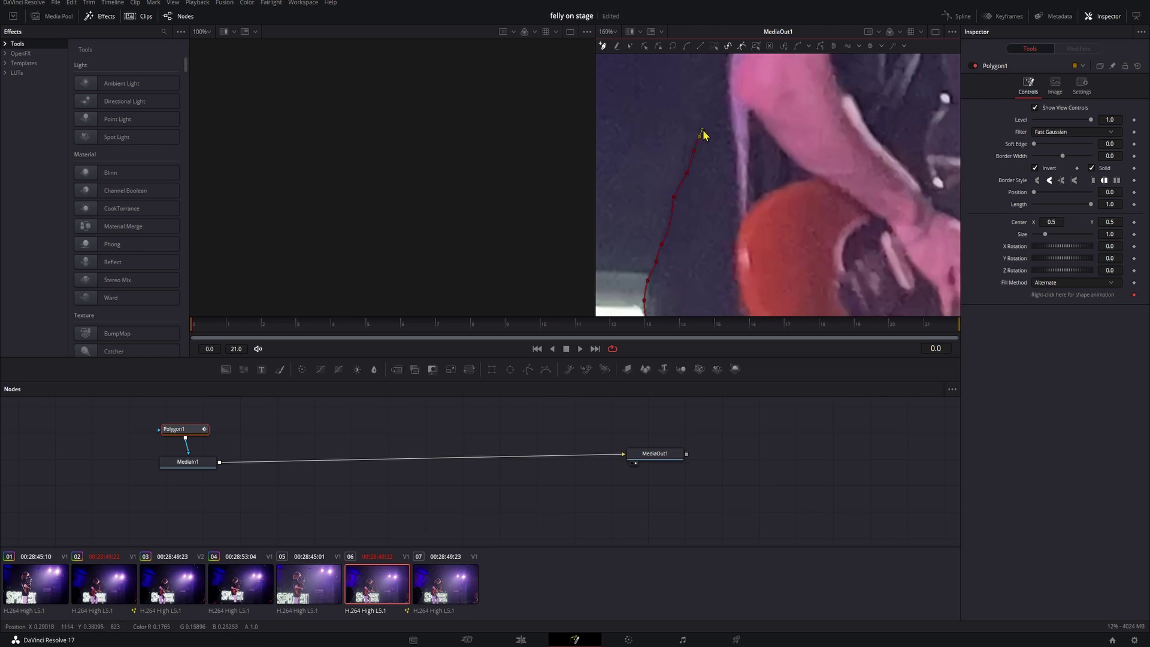
left_click_drag(756, 96, 671, 229)
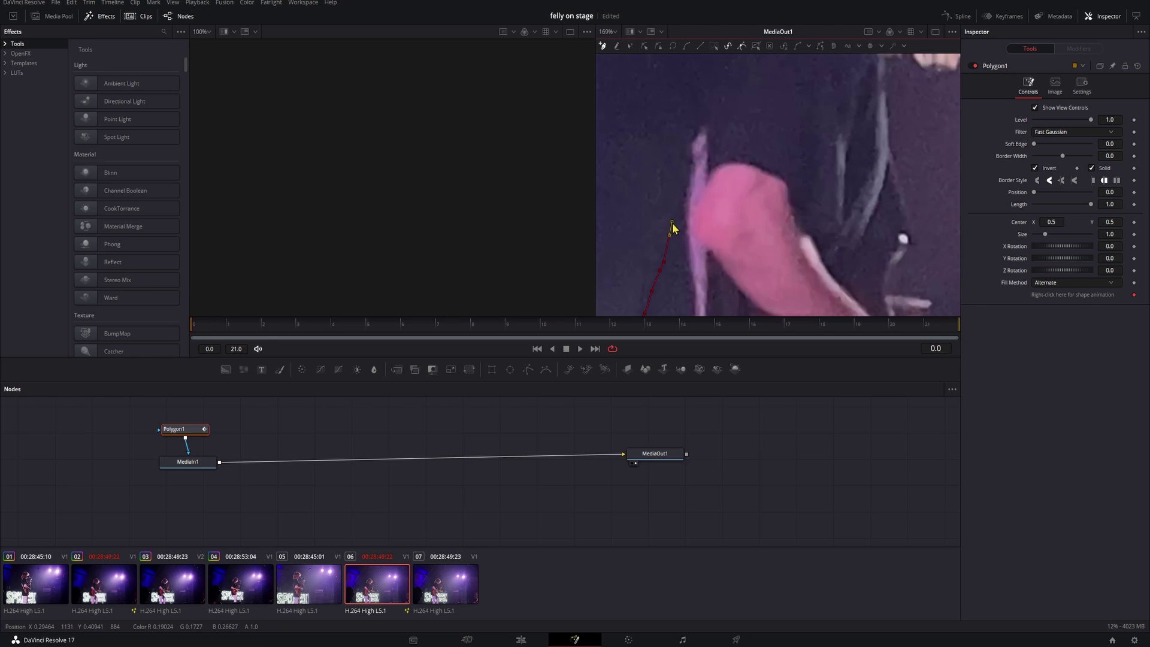
left_click(694, 139)
left_click(701, 121)
left_click(708, 105)
left_click(713, 95)
left_click(728, 62)
left_click_drag(740, 55, 694, 158)
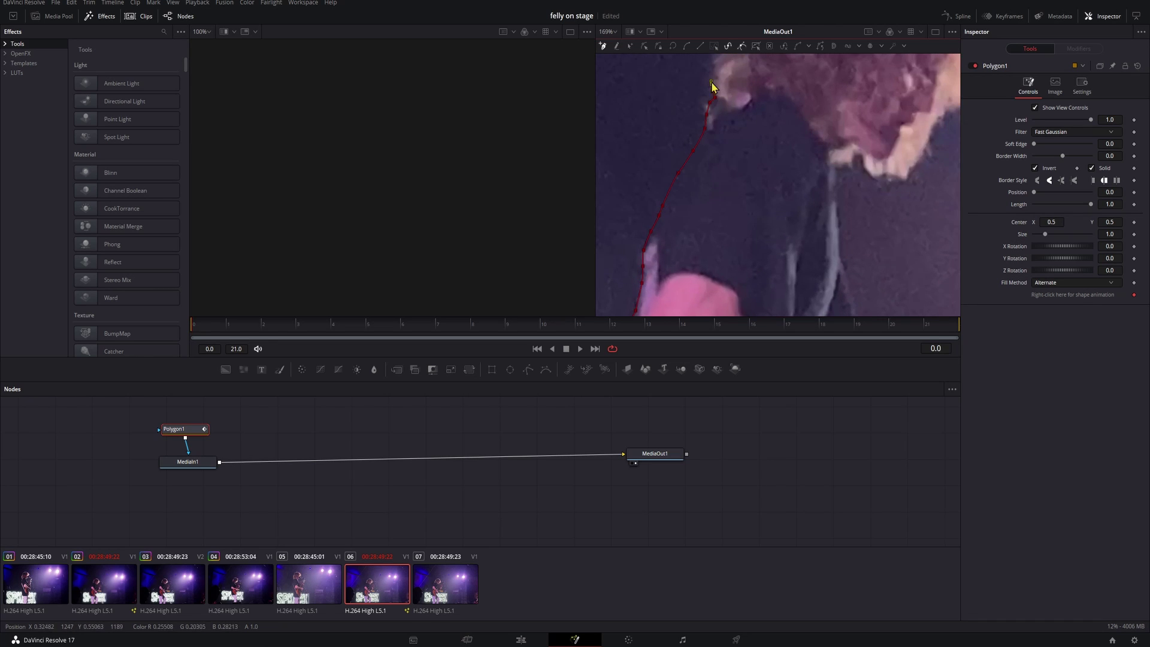
Trace the mask around the back, crown and front of the performer's curly hair
mouse_move(712, 74)
left_mouse_down()
mouse_move(694, 150)
mouse_move(726, 68)
mouse_move(667, 144)
mouse_move(730, 99)
left_mouse_up()
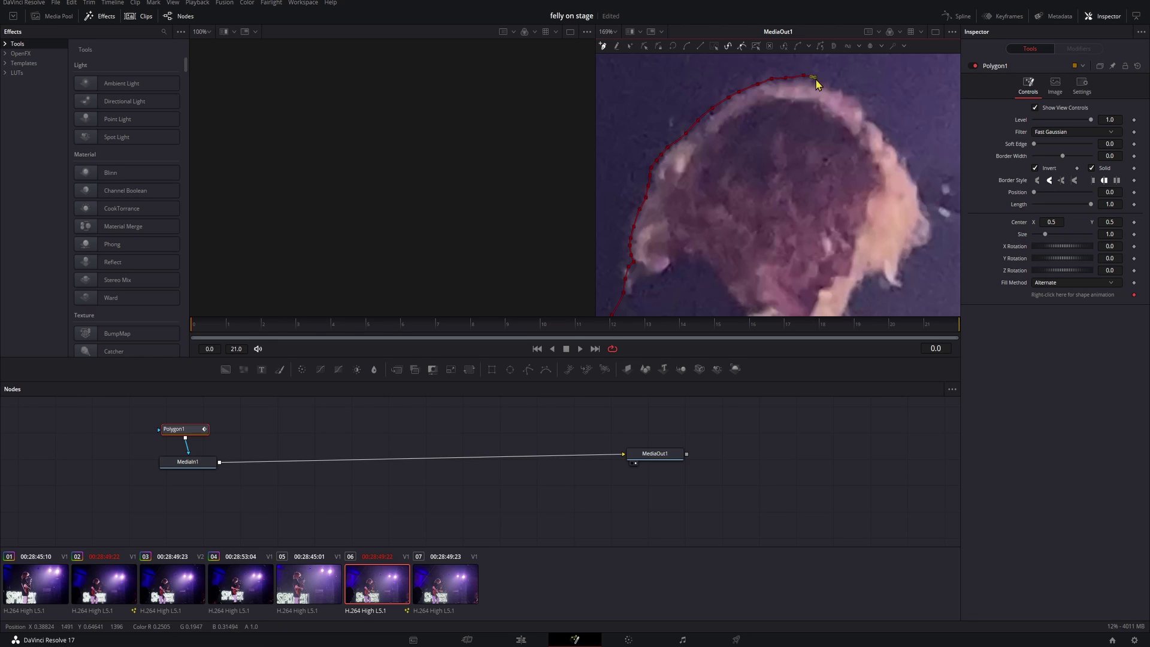
left_click_drag(819, 85, 841, 89)
left_click_drag(922, 219, 934, 231)
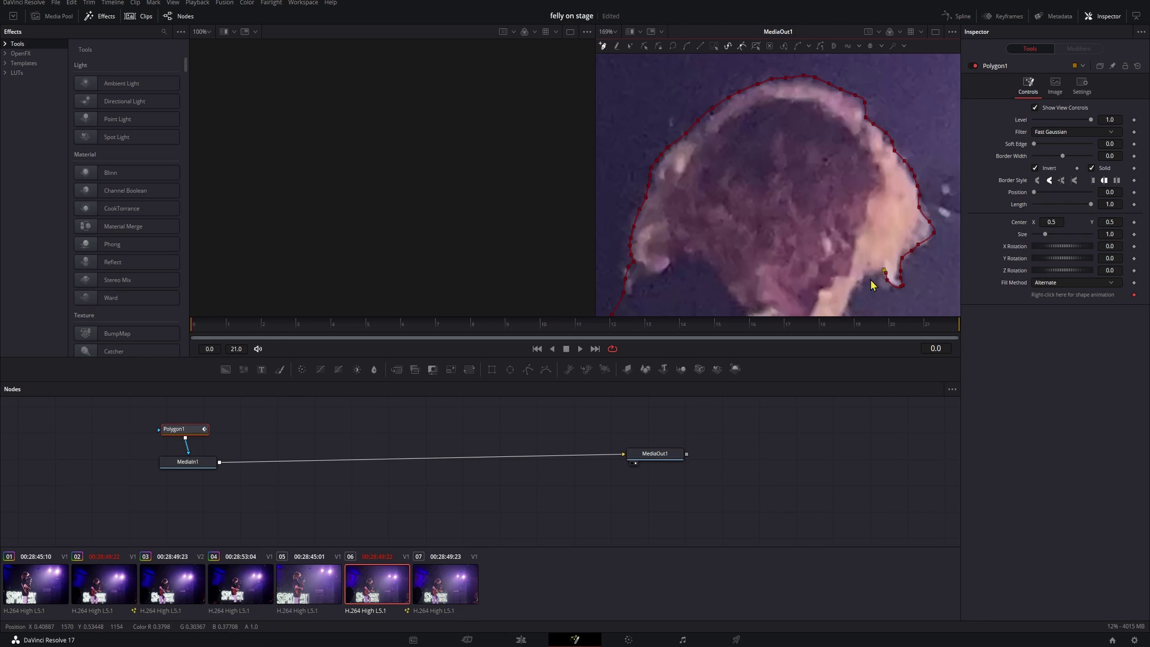
Trace the mask along the lower front edge of the hair and down the front of the shirt
left_click_drag(897, 298, 886, 186)
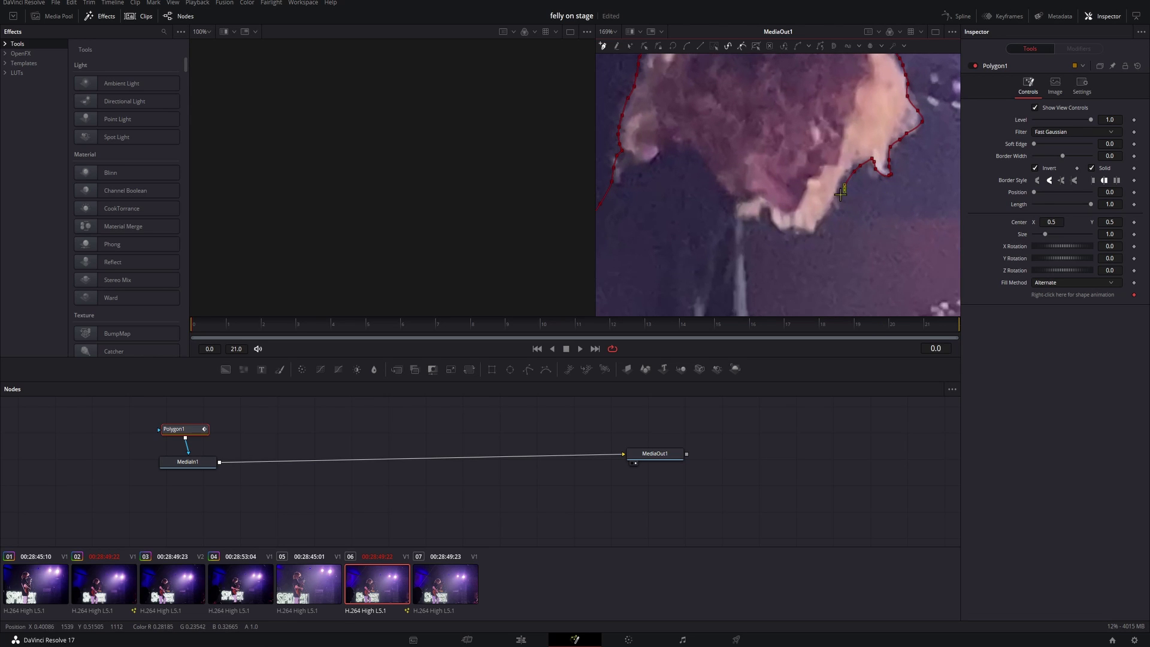
left_click(821, 225)
left_click(782, 229)
left_click(749, 223)
left_click(748, 248)
left_click_drag(750, 309, 713, 132)
left_click(731, 257)
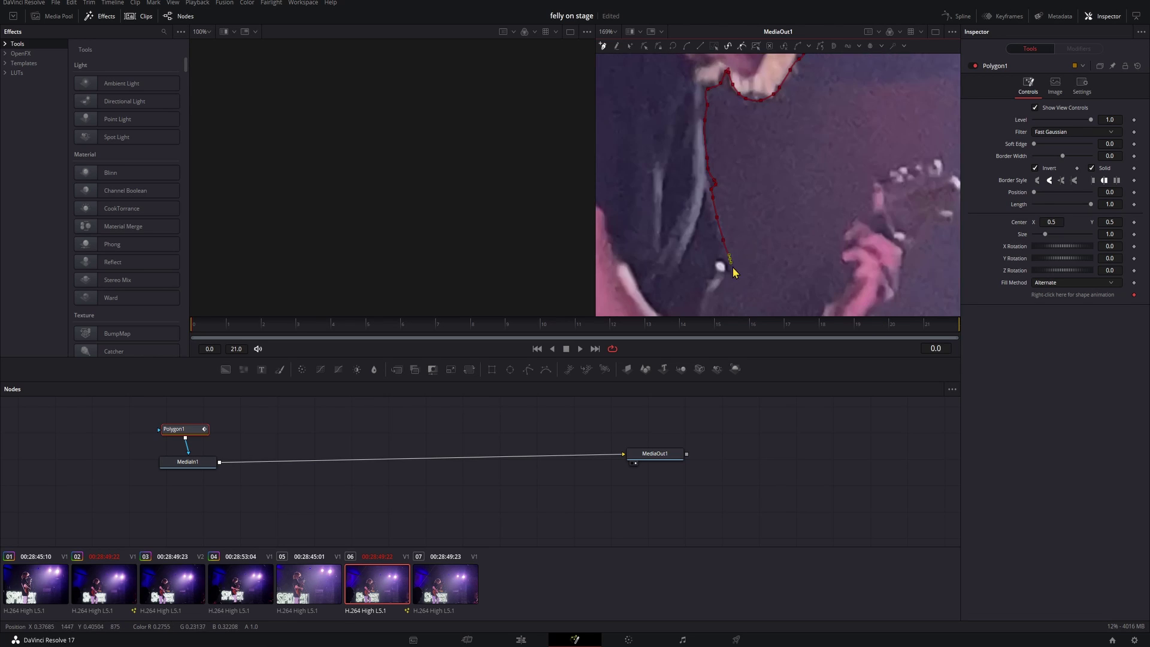
Continue the mask along the guitar neck's upper edge, around the headstock, and back beneath the fretting hand and arm
left_click_drag(728, 273, 741, 133)
left_click(721, 181)
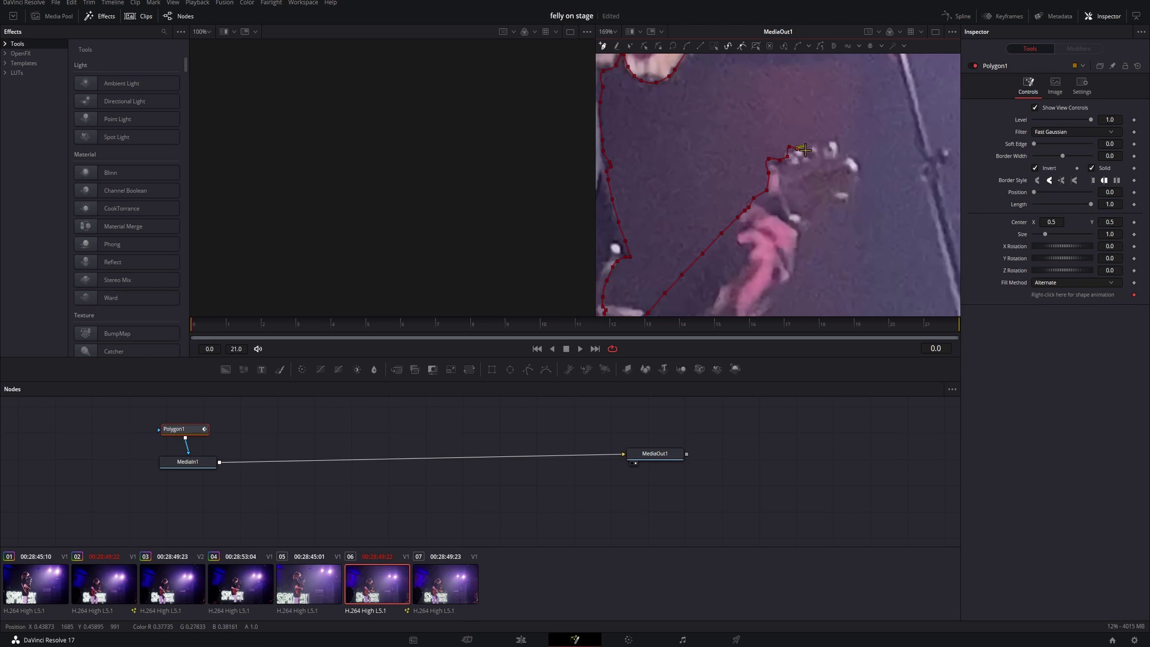
left_click(832, 142)
left_click(845, 198)
left_click(819, 213)
left_click(797, 233)
left_click(788, 279)
left_click_drag(785, 282, 819, 181)
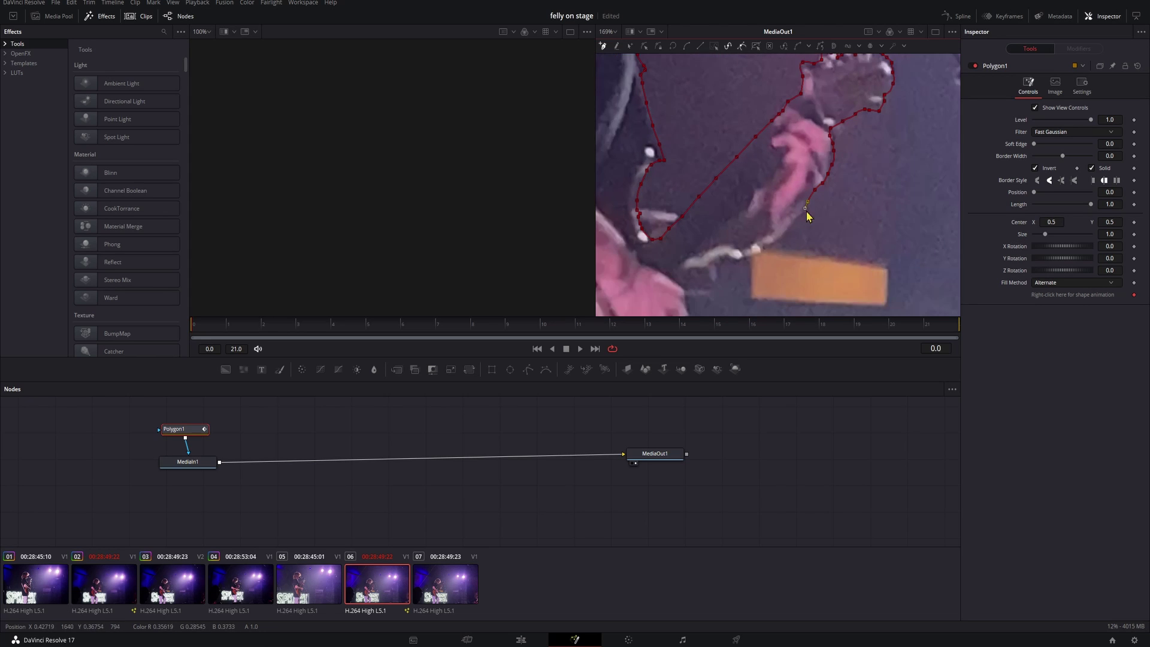
left_click(719, 251)
left_click_drag(763, 248, 811, 189)
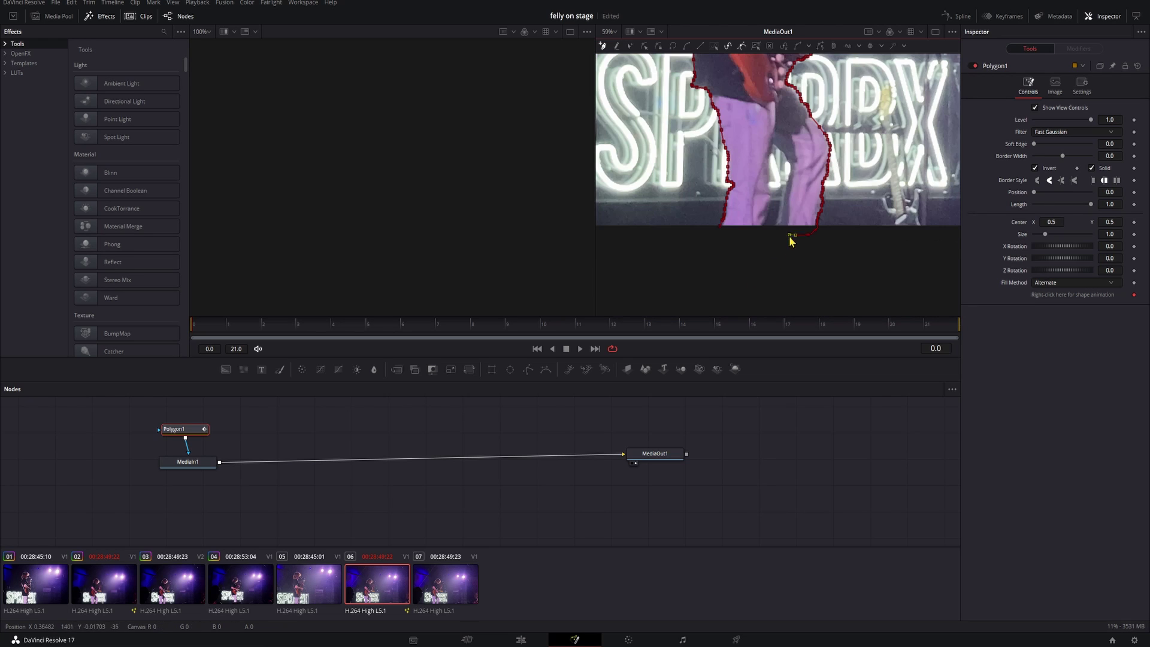
Trace the mask down the front trouser leg, below the frame edge and around the gap between the legs
left_click(776, 227)
left_click(783, 210)
left_click(791, 172)
left_click(783, 154)
left_click(773, 145)
left_click(767, 175)
left_click(770, 195)
left_click(761, 228)
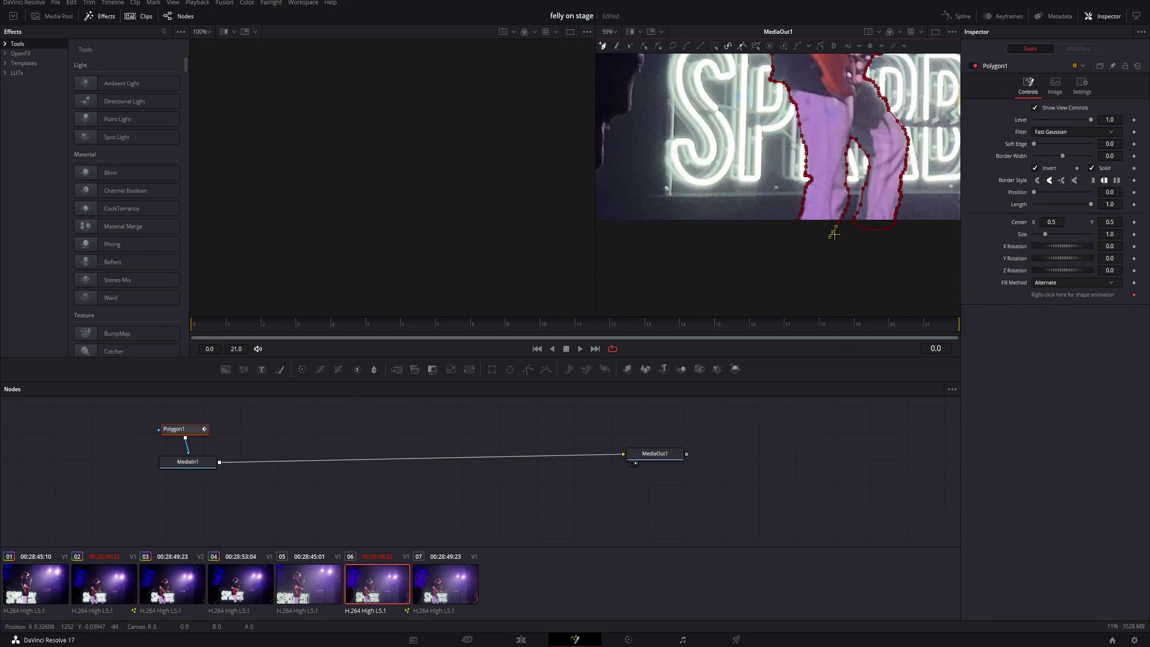
Close the polygon mask at its starting point and turn off its inversion to isolate the performer
left_click(799, 221)
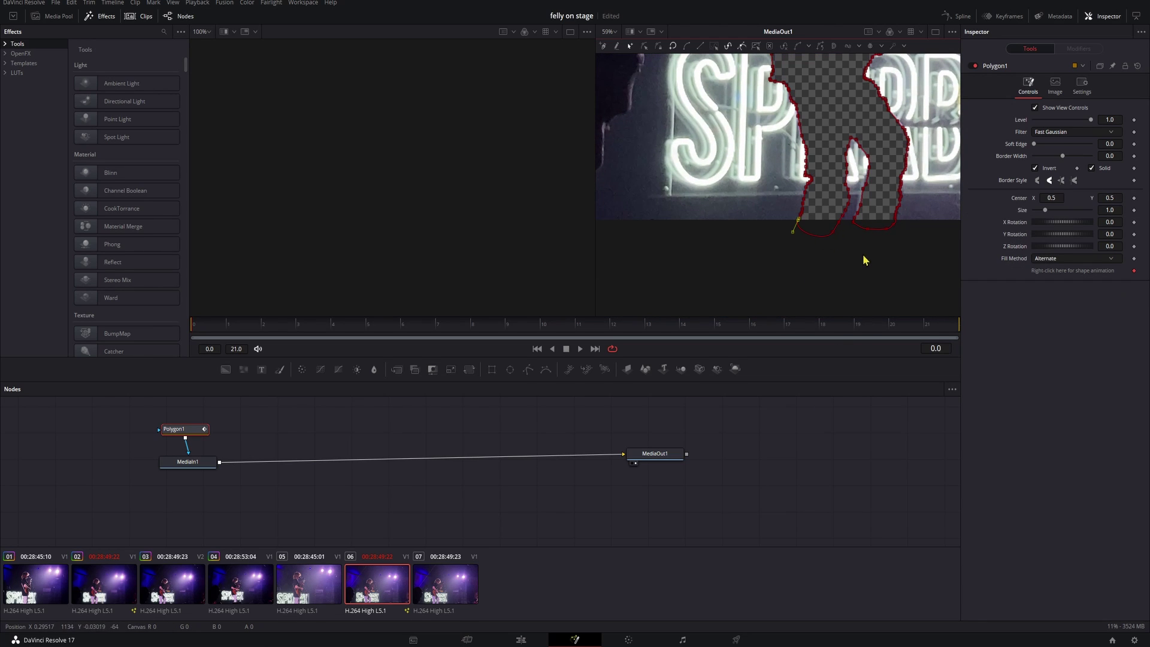
left_click(1034, 169)
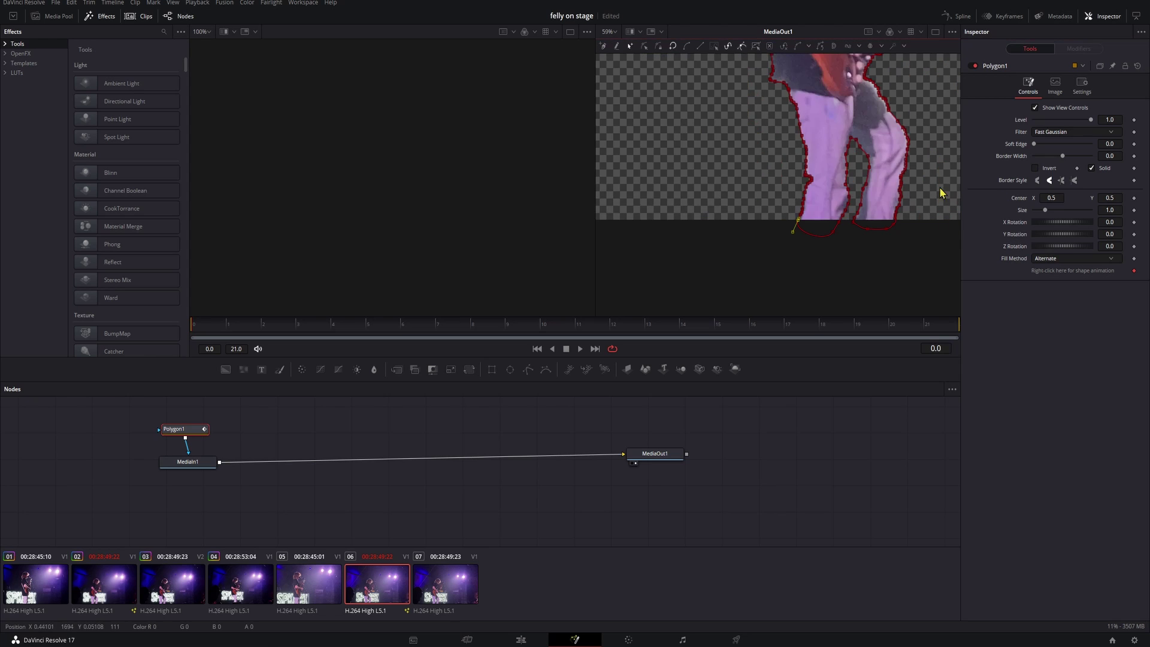
left_click_drag(931, 191, 826, 261)
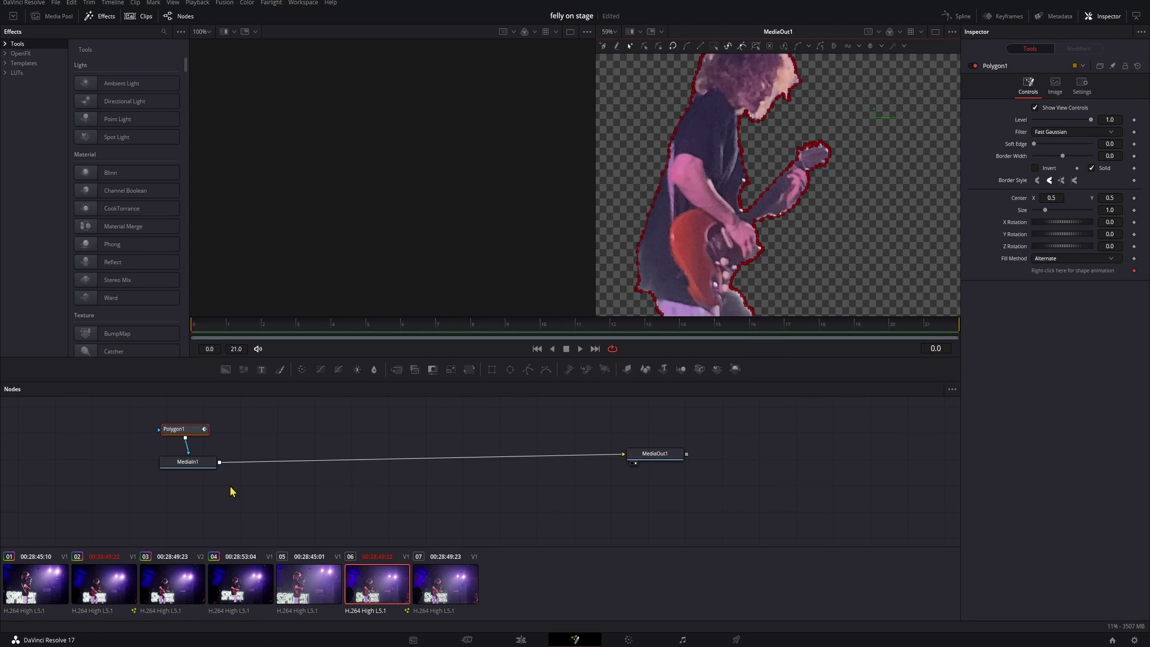
Duplicate the MediaIn1 node, combine the original and copy in a Merge node, and place MediaIn1 above the copy
left_click(195, 466)
left_click_drag(202, 470, 419, 453)
key("ctrl+v")
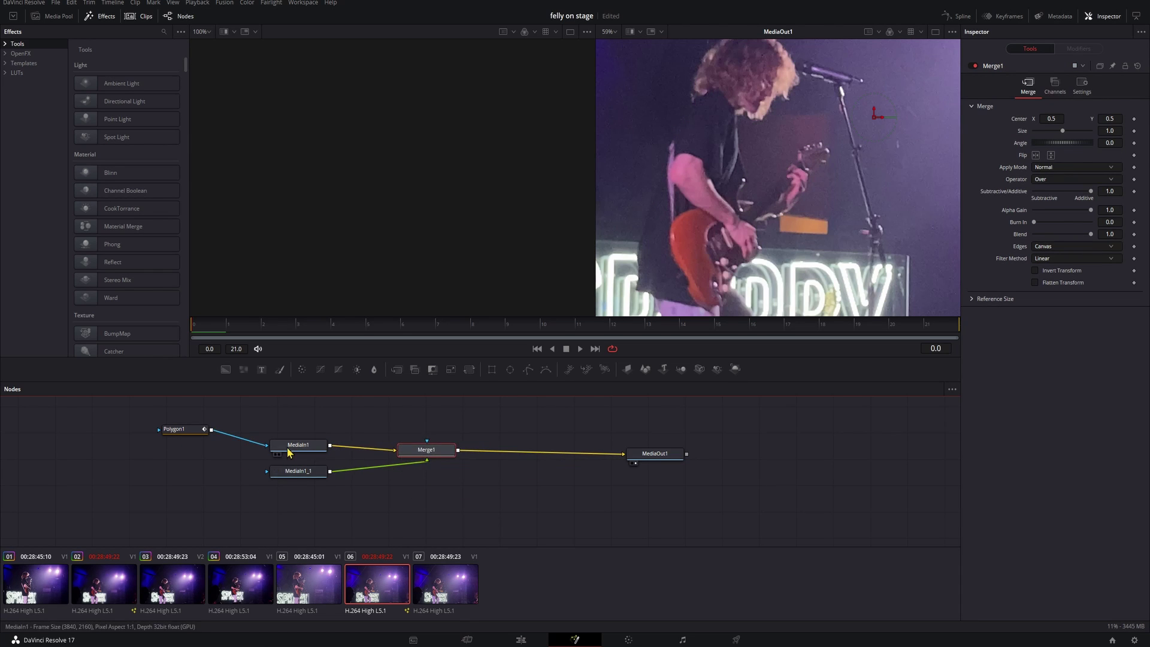
left_click_drag(289, 453, 285, 423)
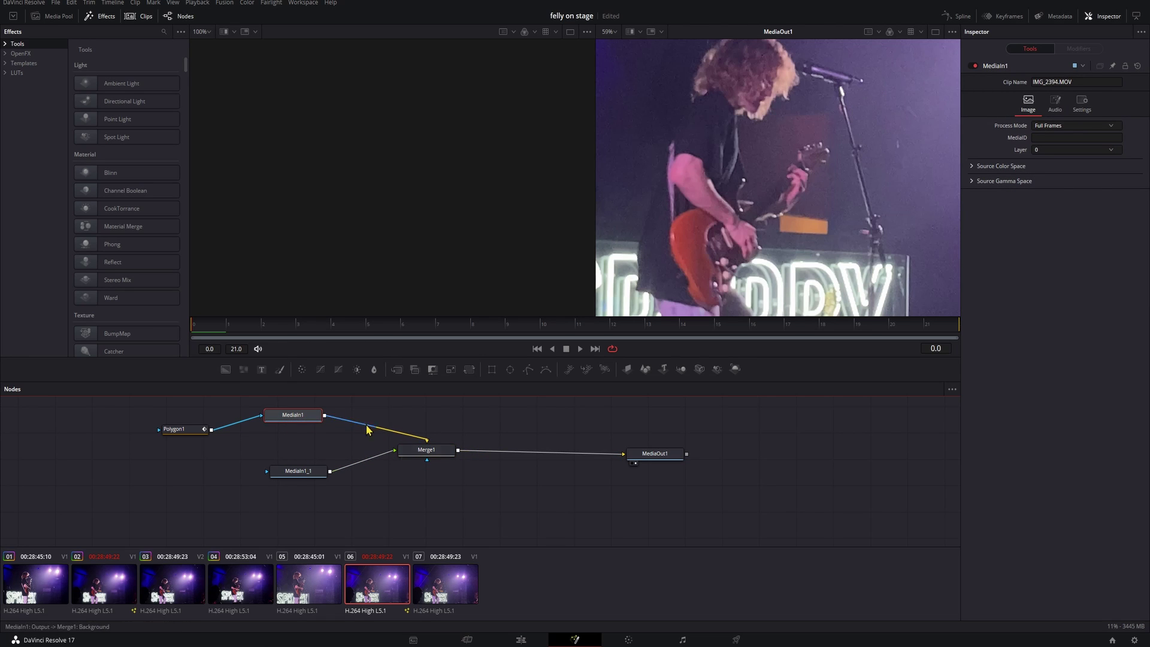
Swap Merge1's inputs so the masked MediaIn1 is the foreground and MediaIn1_1 the background
left_click(418, 450)
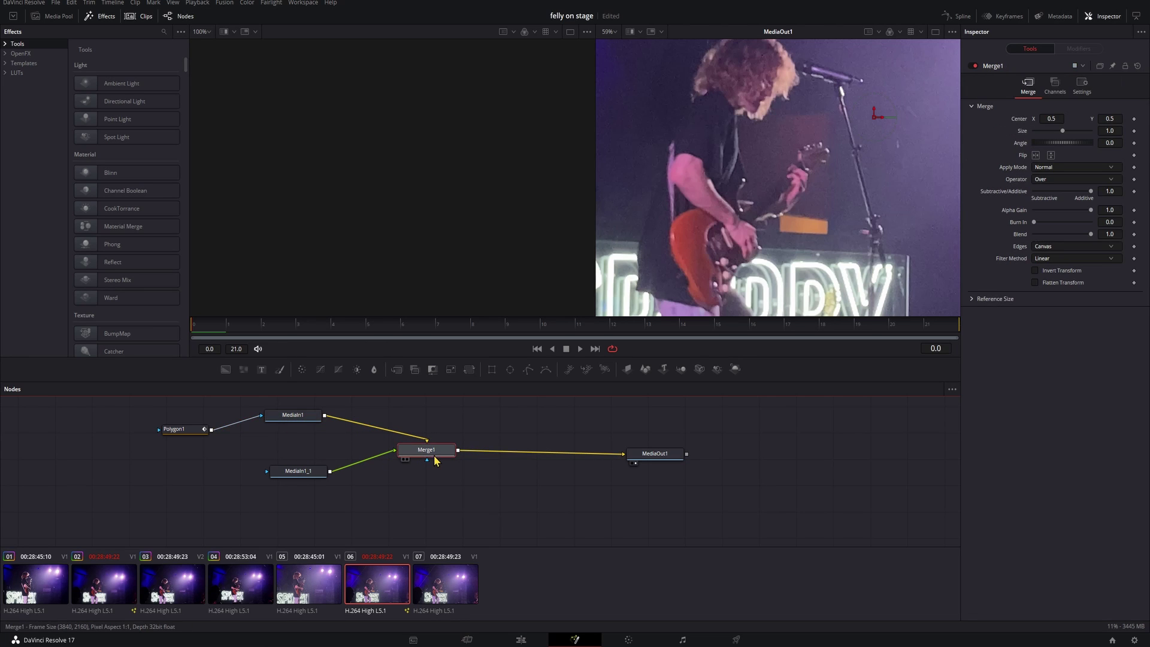
left_click_drag(431, 458, 432, 459)
key("ctrl+t")
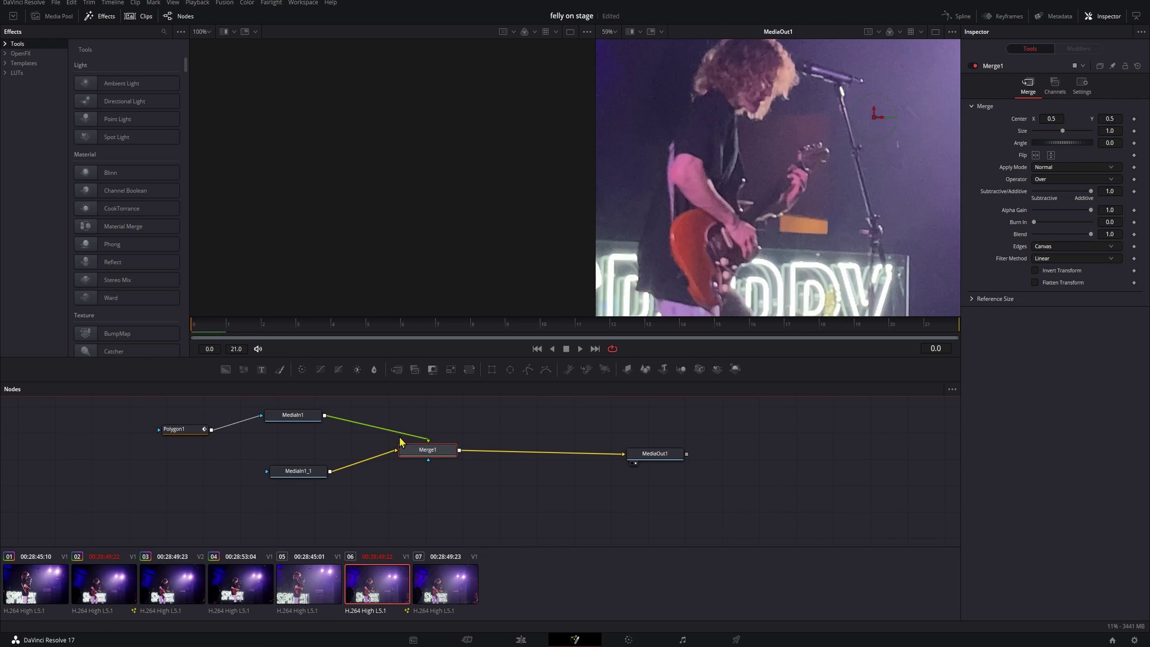
Space out the two media nodes and add a Transform node between MediaIn1 and Merge1
mouse_move(312, 475)
left_mouse_down()
mouse_move(327, 447)
mouse_move(299, 482)
left_mouse_up()
left_click_drag(295, 417, 271, 415)
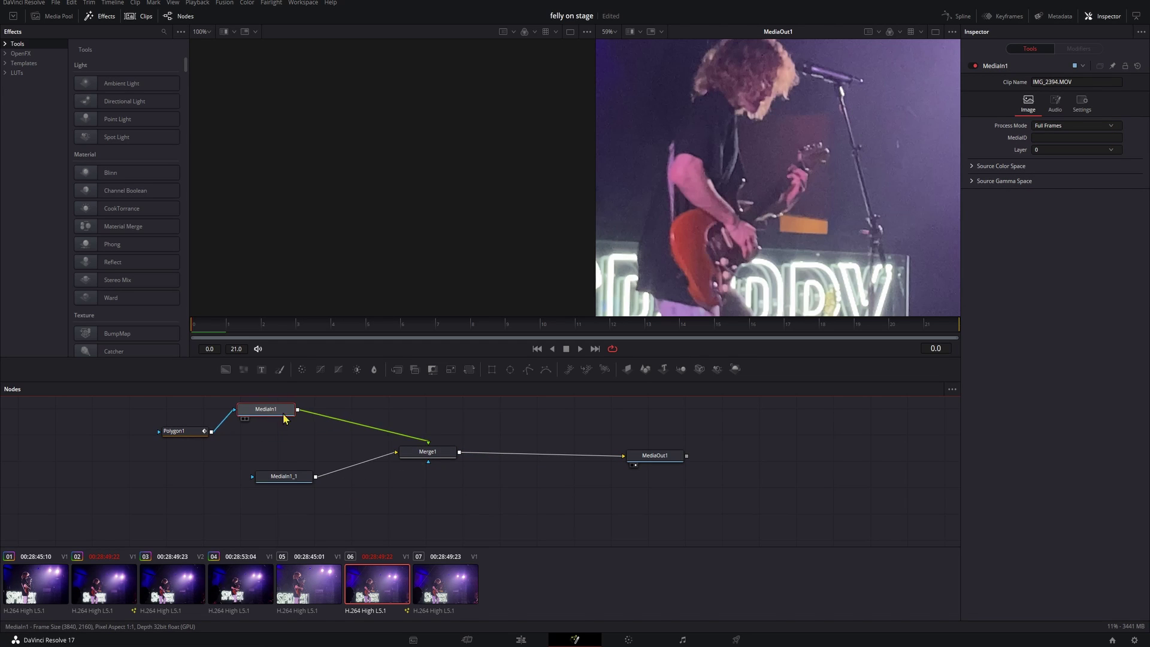
left_click(468, 369)
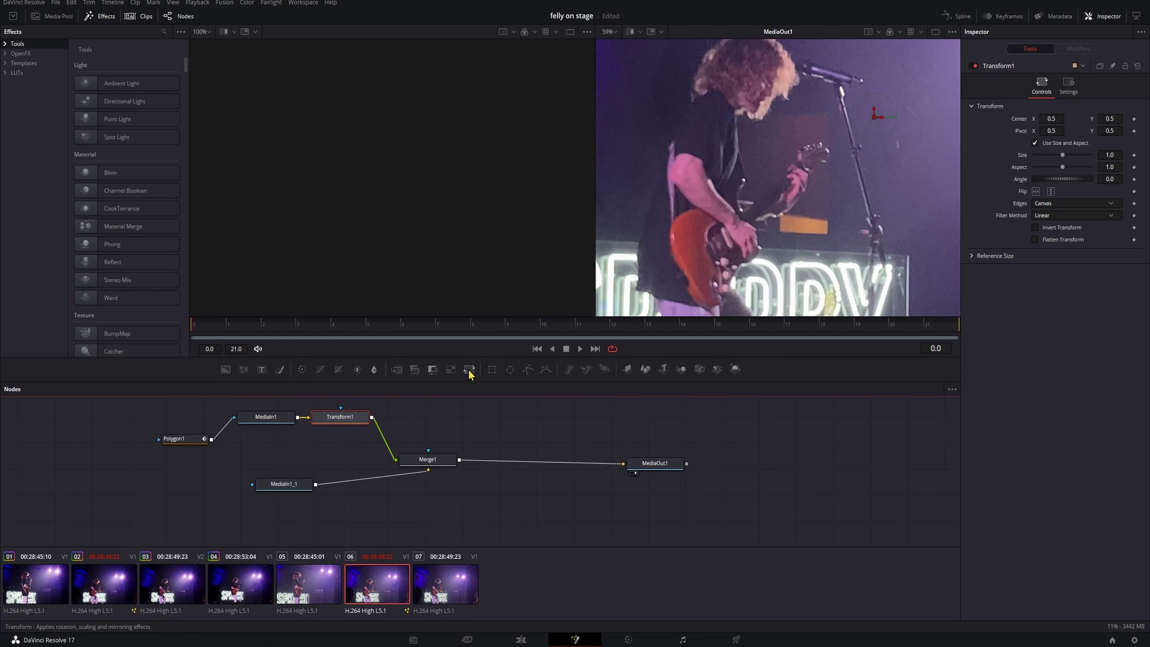
left_click_drag(348, 421, 372, 423)
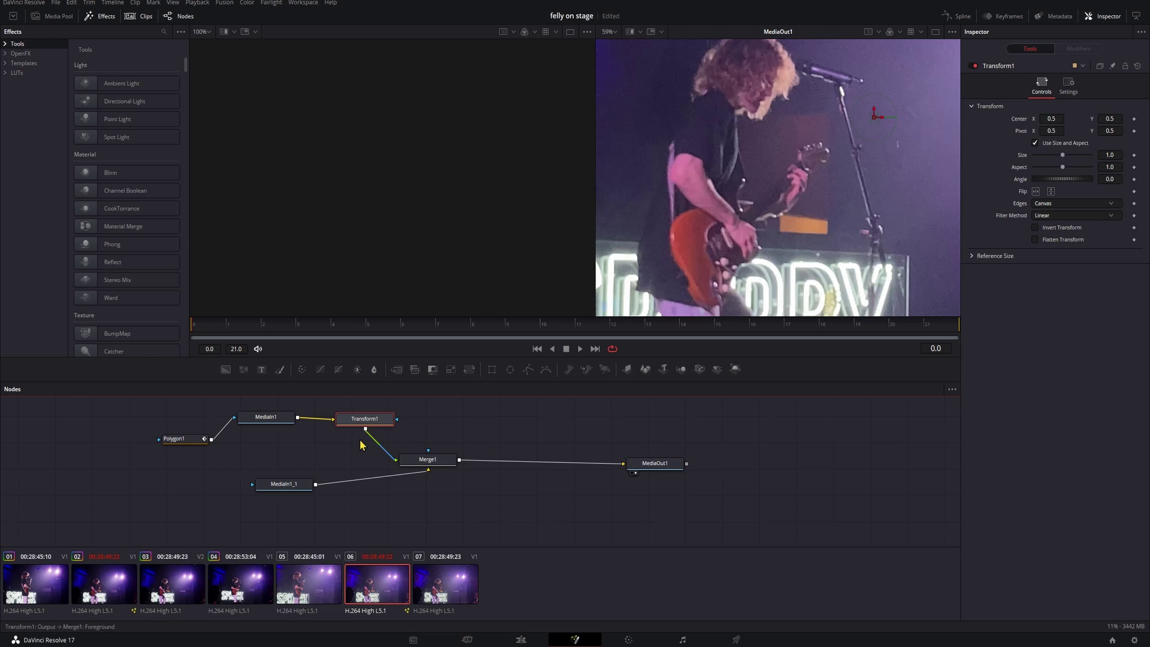
key("shift+space")
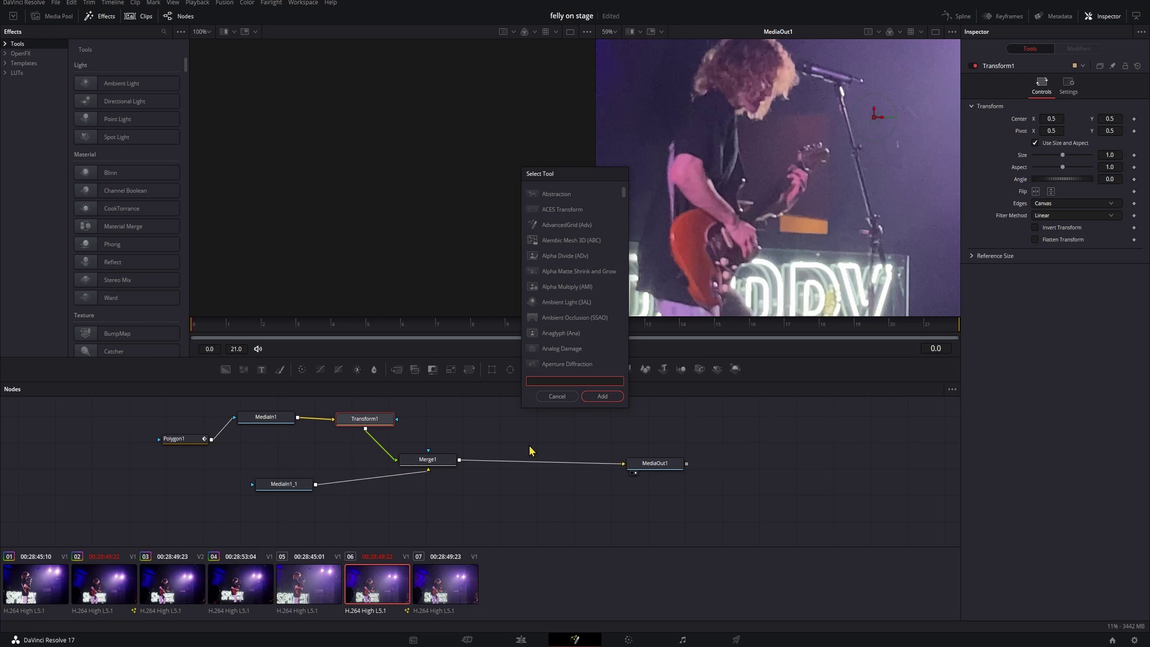
left_click(556, 396)
Set the Transform1 size to 1.51 to enlarge the masked performer
left_click_drag(372, 420, 357, 424)
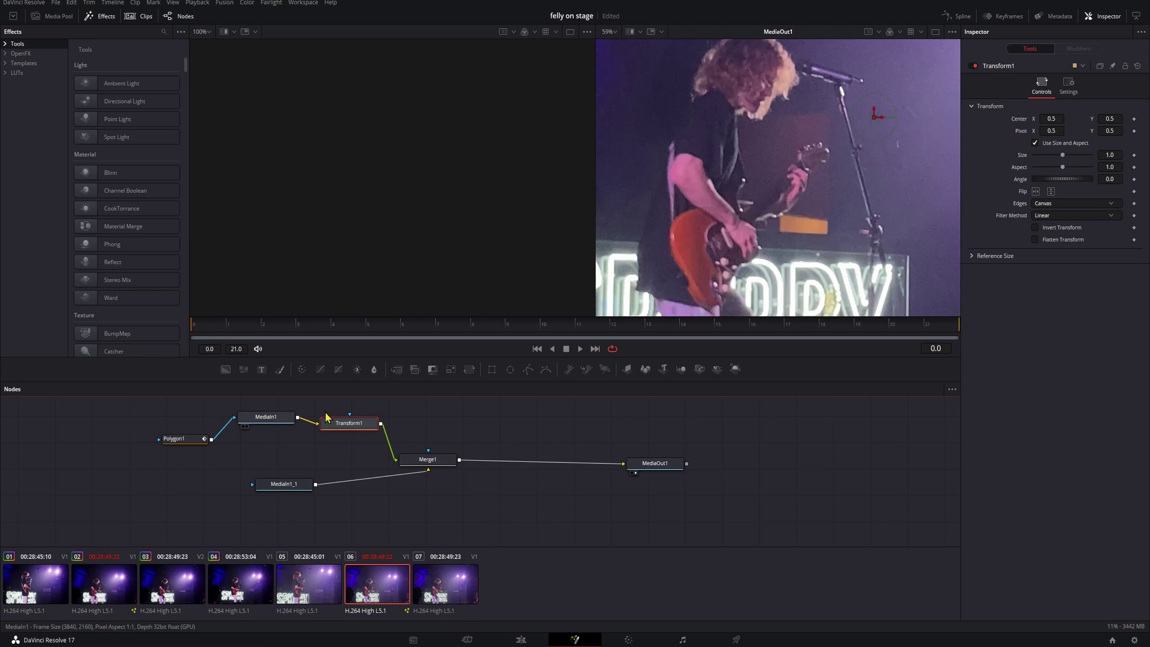
mouse_move(1066, 157)
left_mouse_down()
mouse_move(1079, 154)
mouse_move(1067, 158)
left_mouse_up()
scroll(741, 202, "down", 5)
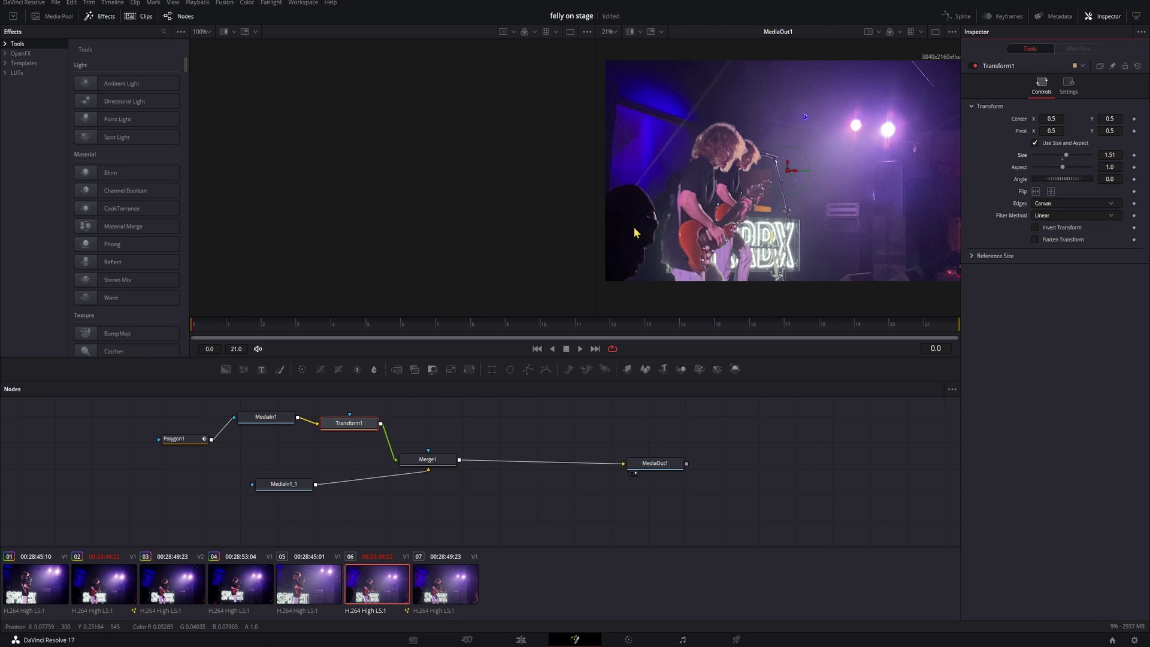
Add a Blur node between MediaIn1_1 and Merge1 and raise its blur size slightly
left_click_drag(285, 490, 257, 509)
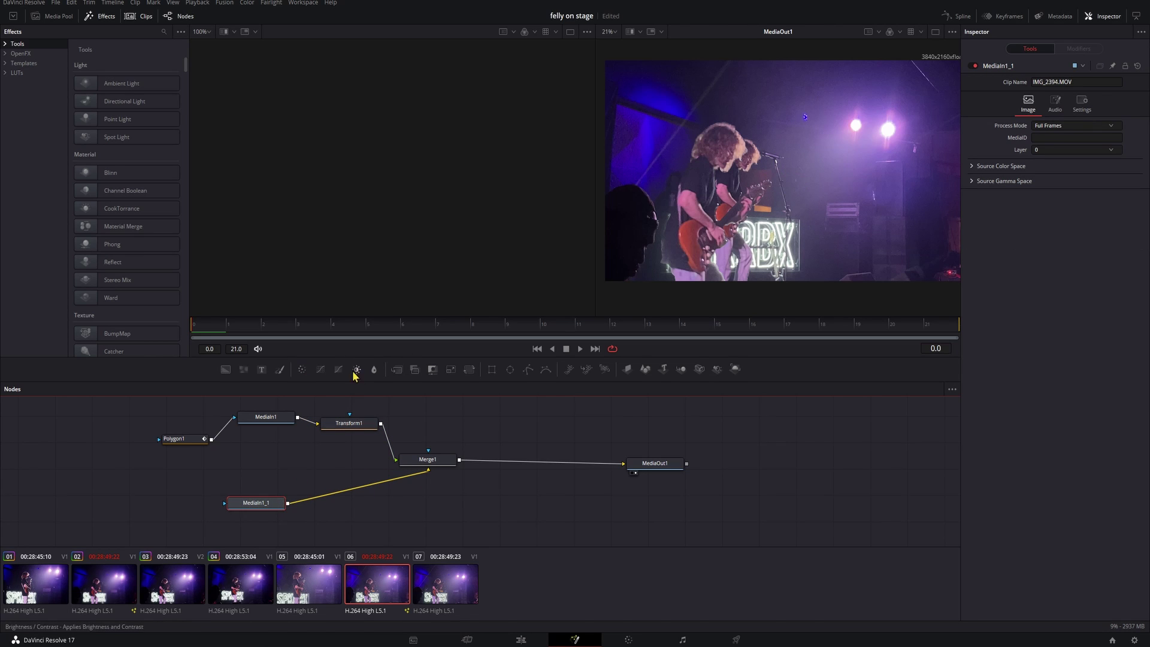
left_click(373, 369)
left_click_drag(329, 509, 354, 511)
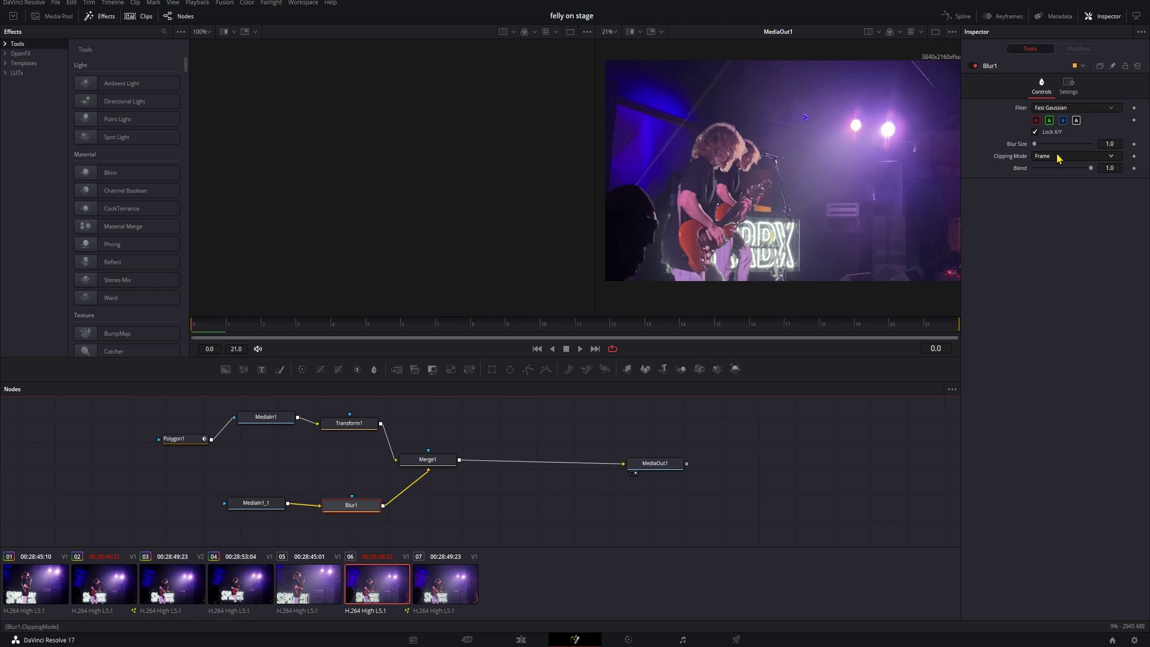
left_click_drag(1036, 145, 1039, 145)
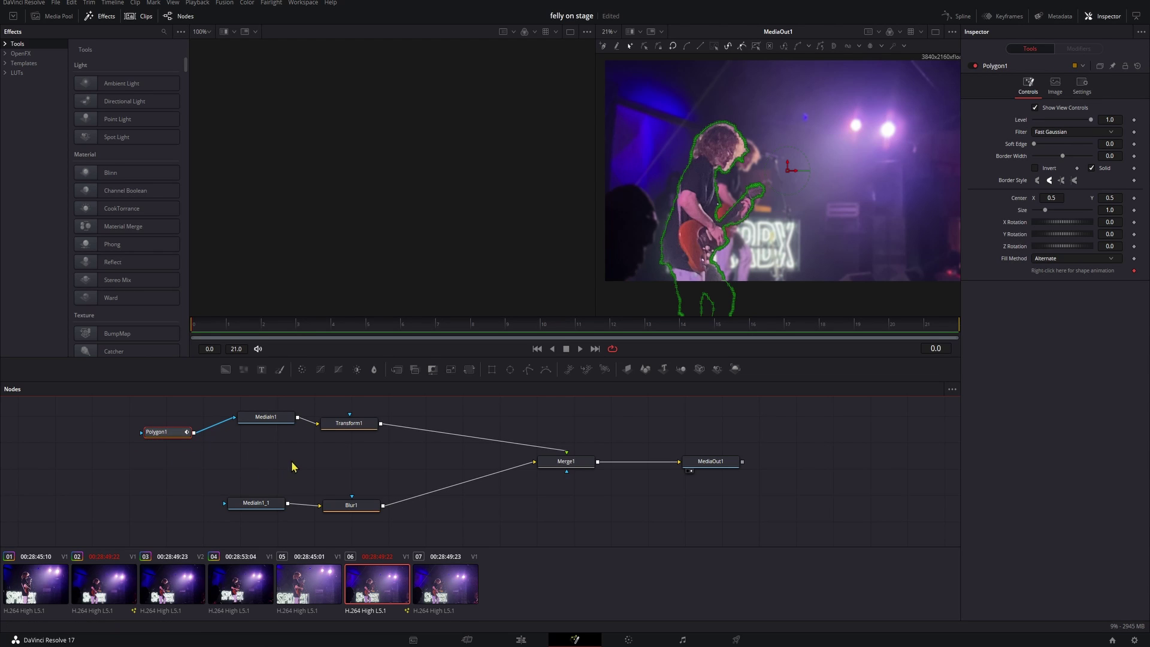
Duplicate the Polygon1 node and place the copy between the two media branches
left_click(261, 471)
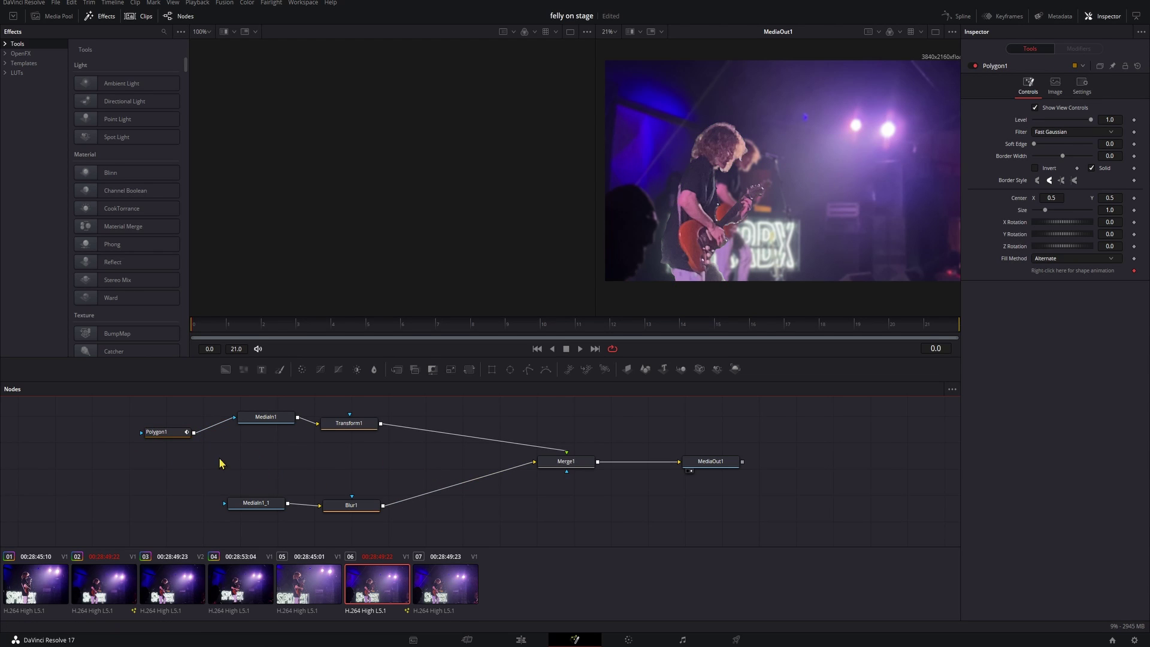
key("ctrl+v")
left_click_drag(284, 471, 252, 467)
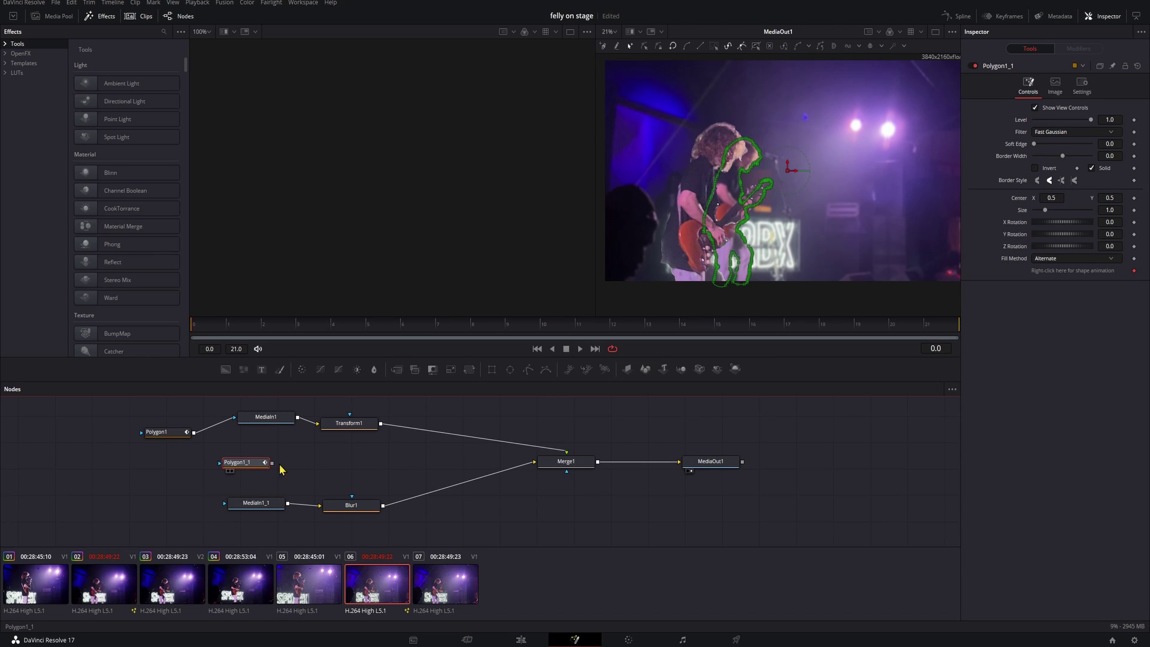
Add a Background node masked by Polygon1_1 and connect it to Merge1
left_click(225, 369)
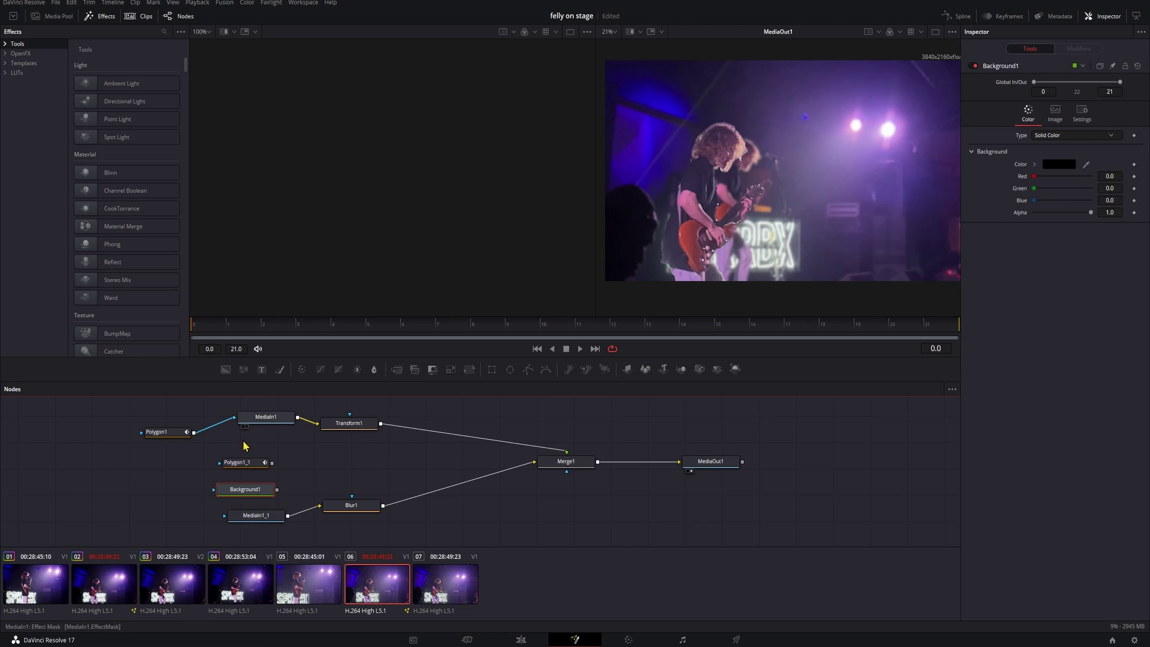
left_click_drag(272, 463, 535, 463)
left_click(508, 443)
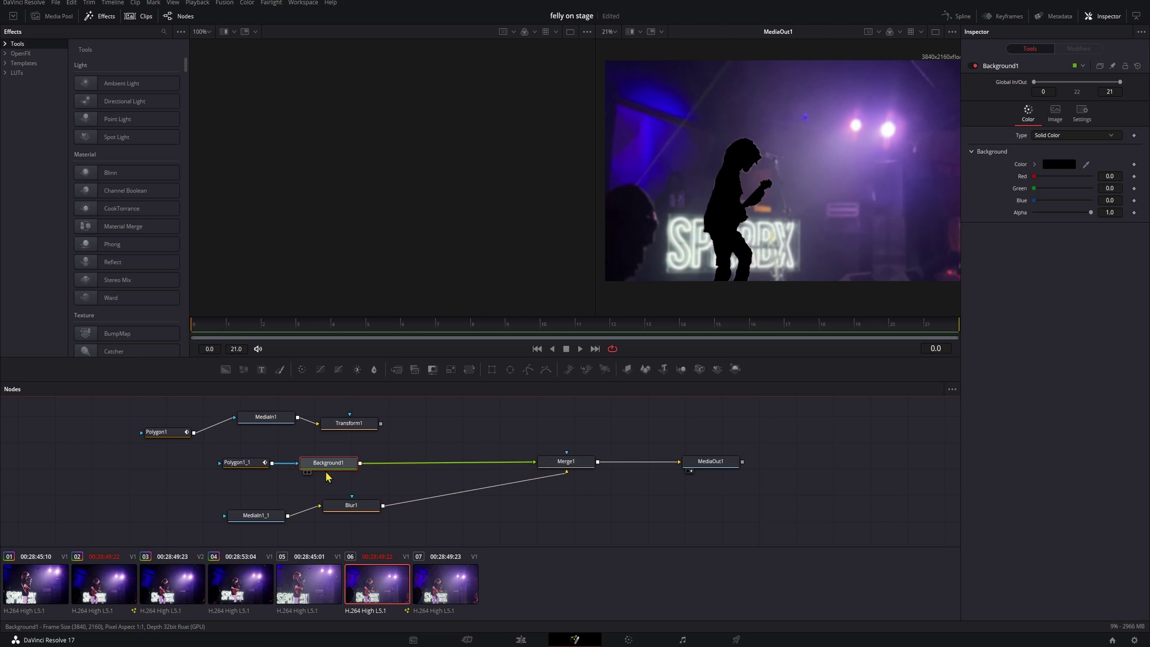
Detach Background1 from Merge1 and reconnect Transform1 as Merge1's foreground
left_click_drag(332, 468, 390, 459)
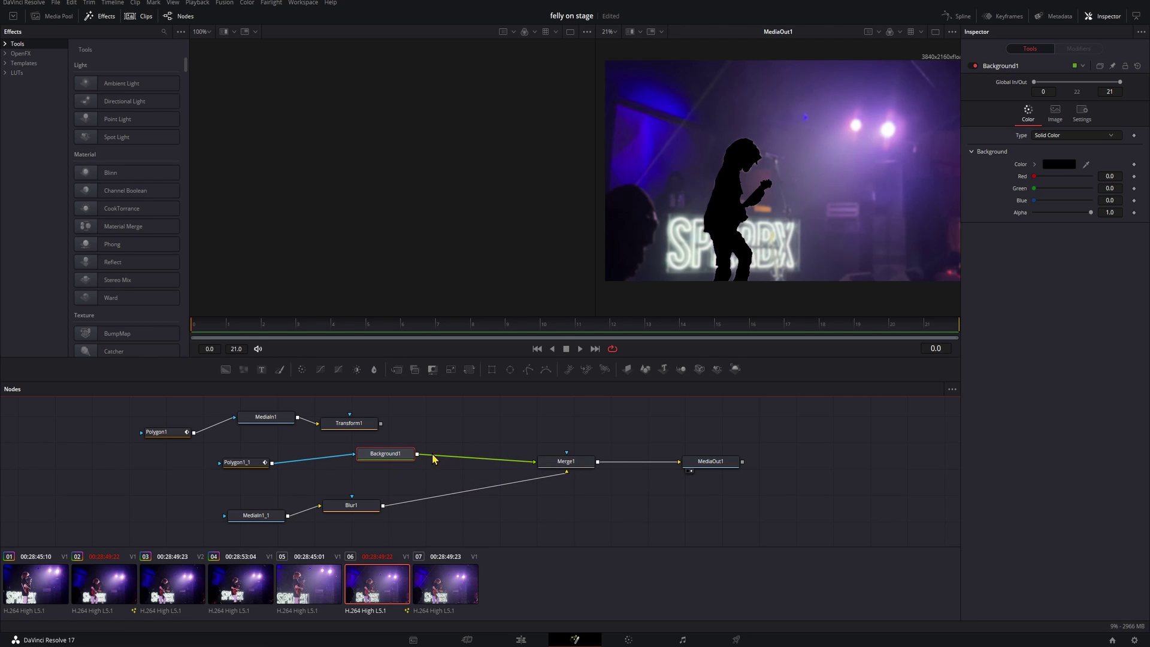
left_click_drag(502, 458, 376, 467)
left_click_drag(381, 424, 567, 452)
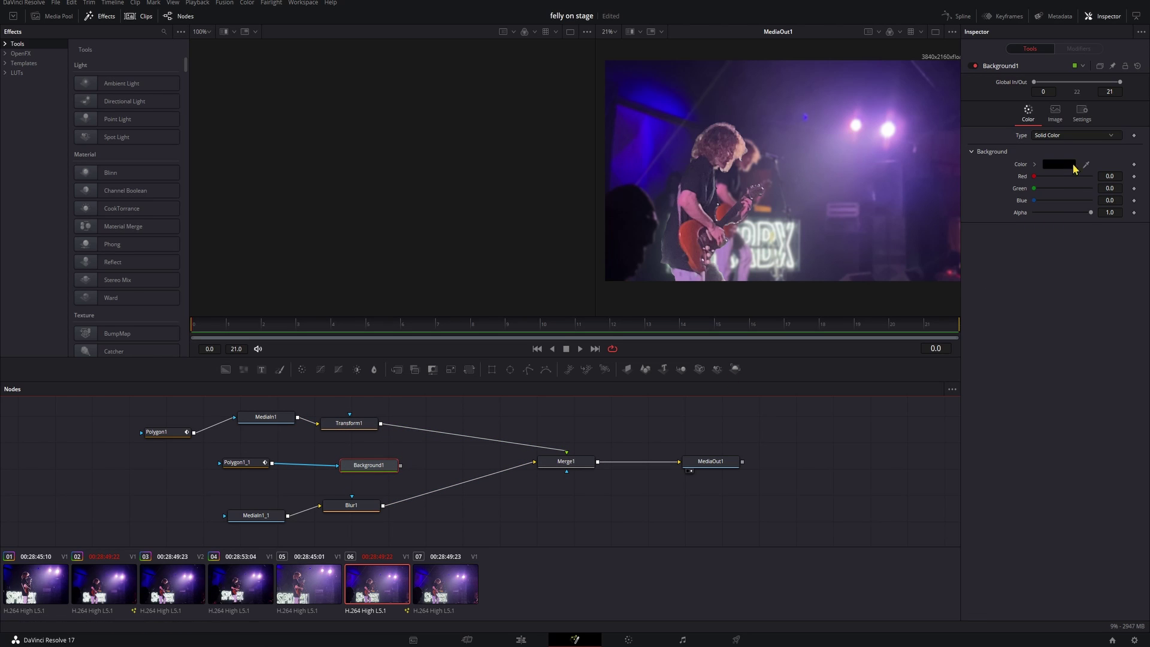
Sample the guitar's red as the Background1 colour and insert a second Merge node between Merge1 and MediaOut1
left_click_drag(1088, 167, 687, 241)
left_click(521, 494)
left_click(396, 369)
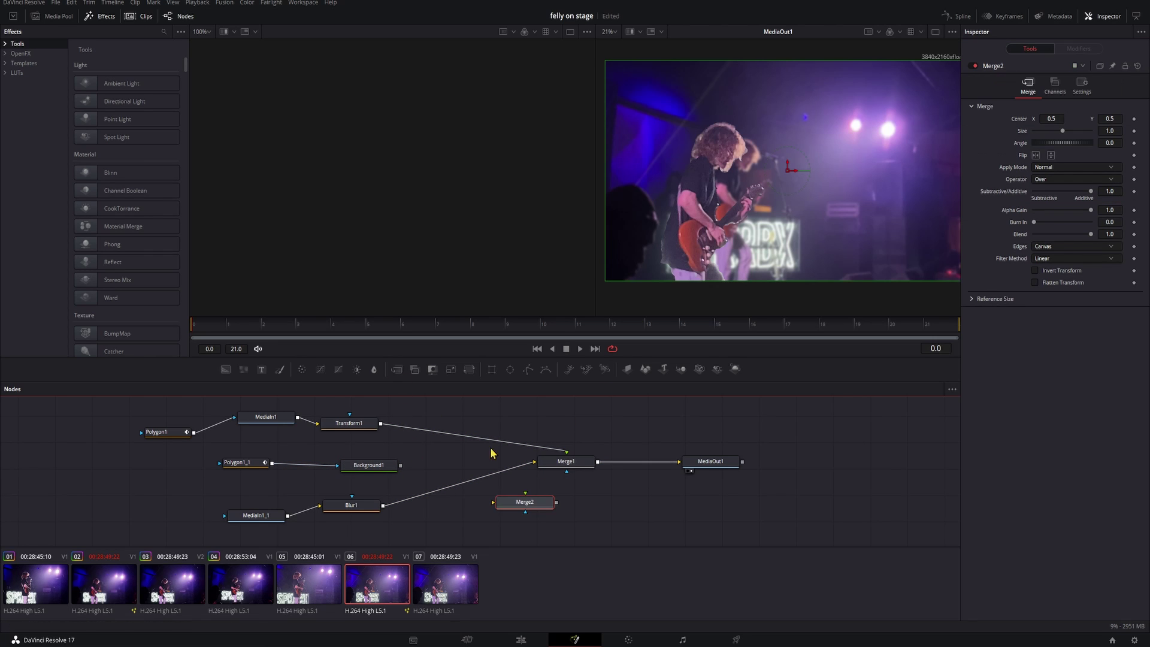
mouse_move(563, 471)
left_mouse_down()
mouse_move(490, 478)
mouse_move(585, 466)
left_mouse_up()
mouse_move(365, 474)
left_mouse_down()
mouse_move(377, 485)
mouse_move(354, 478)
left_mouse_up()
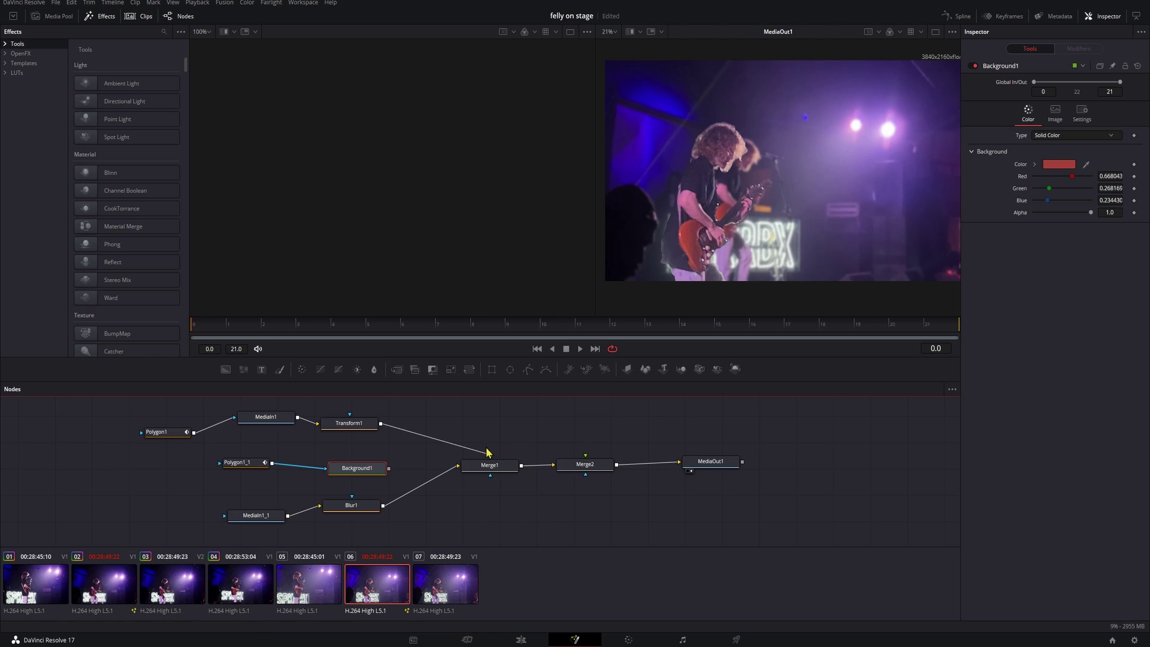
Connect Transform1 as Merge2's foreground and Background1 as Merge1's foreground, and tidy the layout of the surrounding nodes
left_click_drag(486, 455, 585, 432)
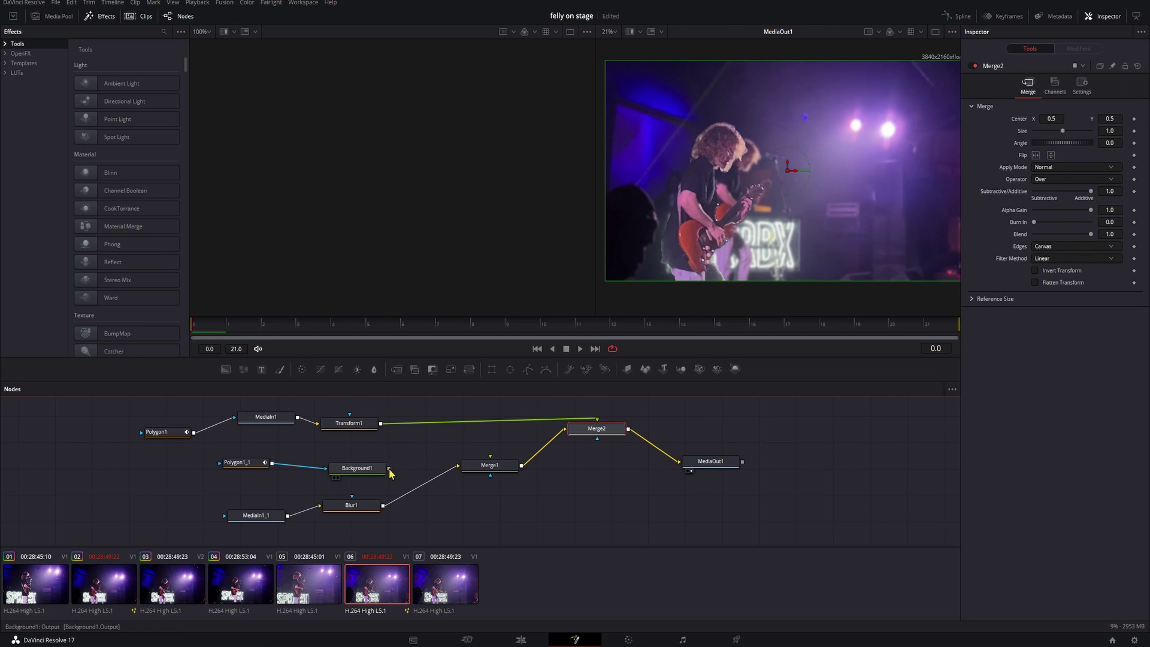
left_click_drag(389, 469, 488, 470)
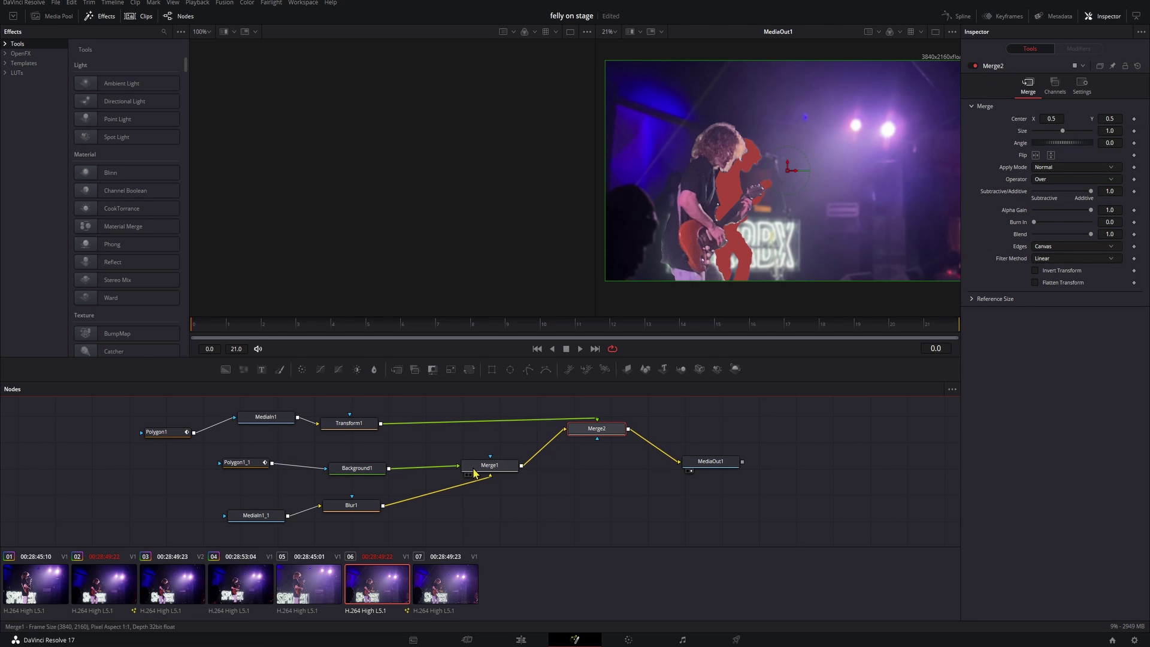
left_click_drag(372, 472, 391, 452)
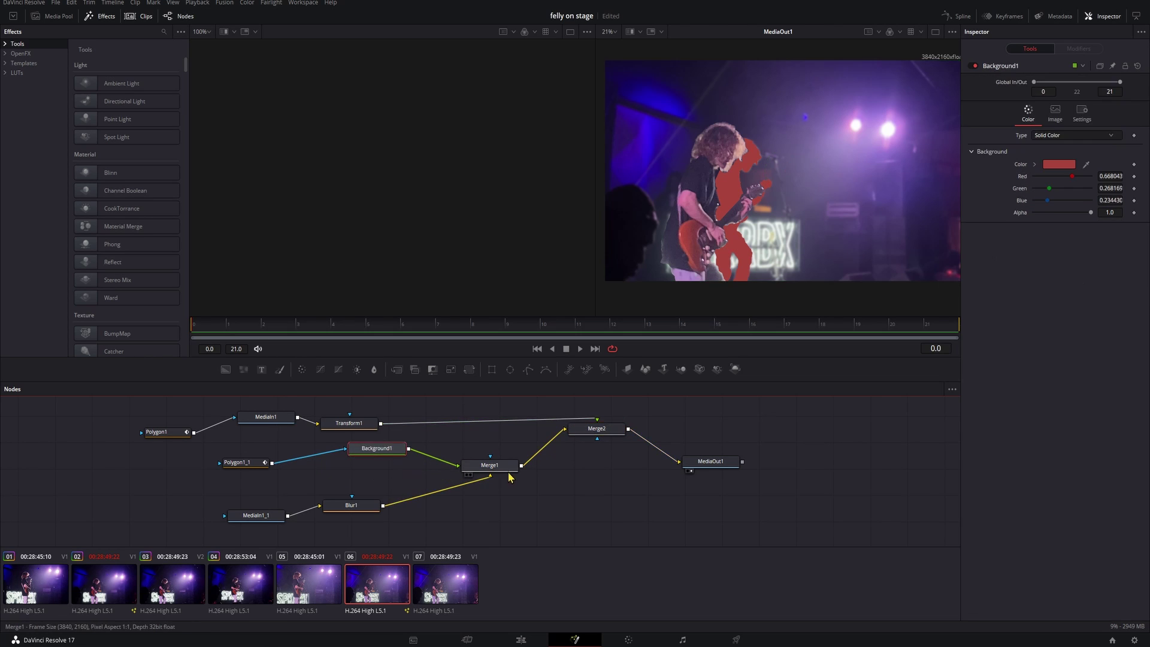
left_click_drag(508, 473, 494, 471)
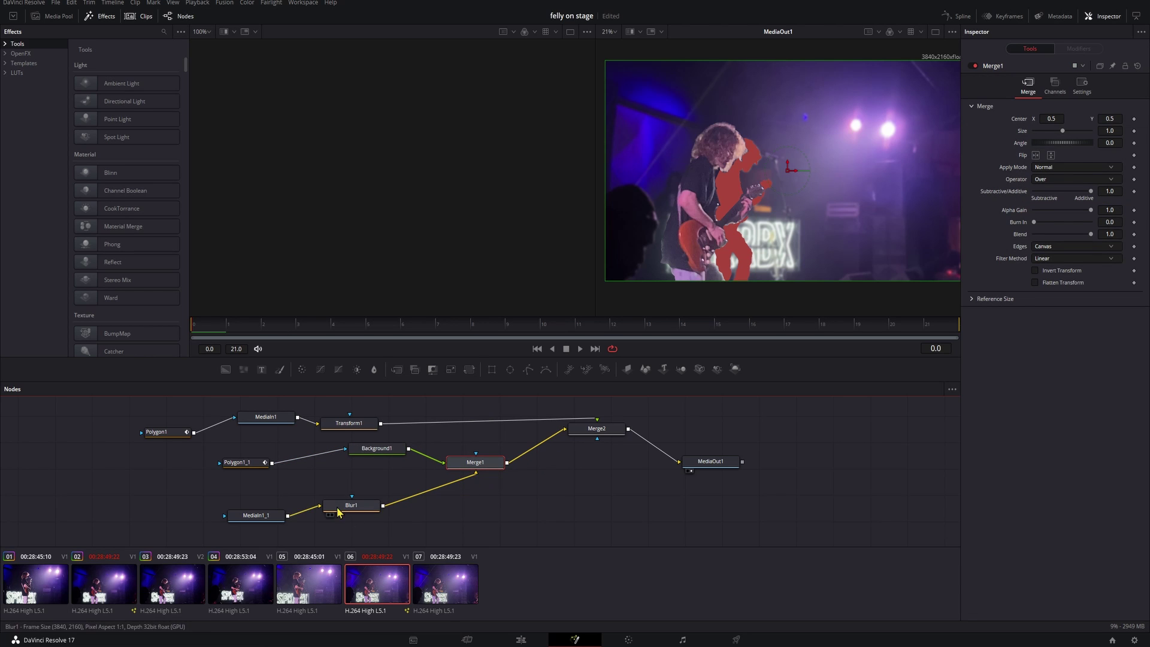
left_click_drag(253, 518, 271, 526)
left_click_drag(458, 467, 456, 477)
left_click_drag(377, 449, 387, 463)
left_click_drag(482, 476, 479, 471)
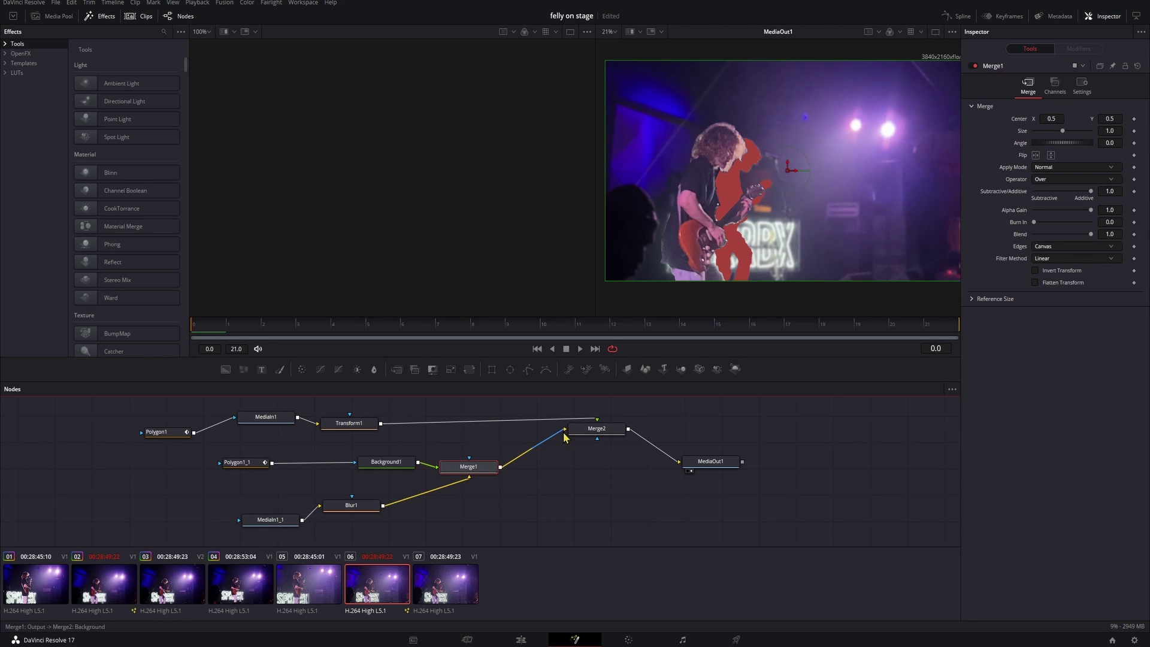
left_click_drag(574, 433, 579, 443)
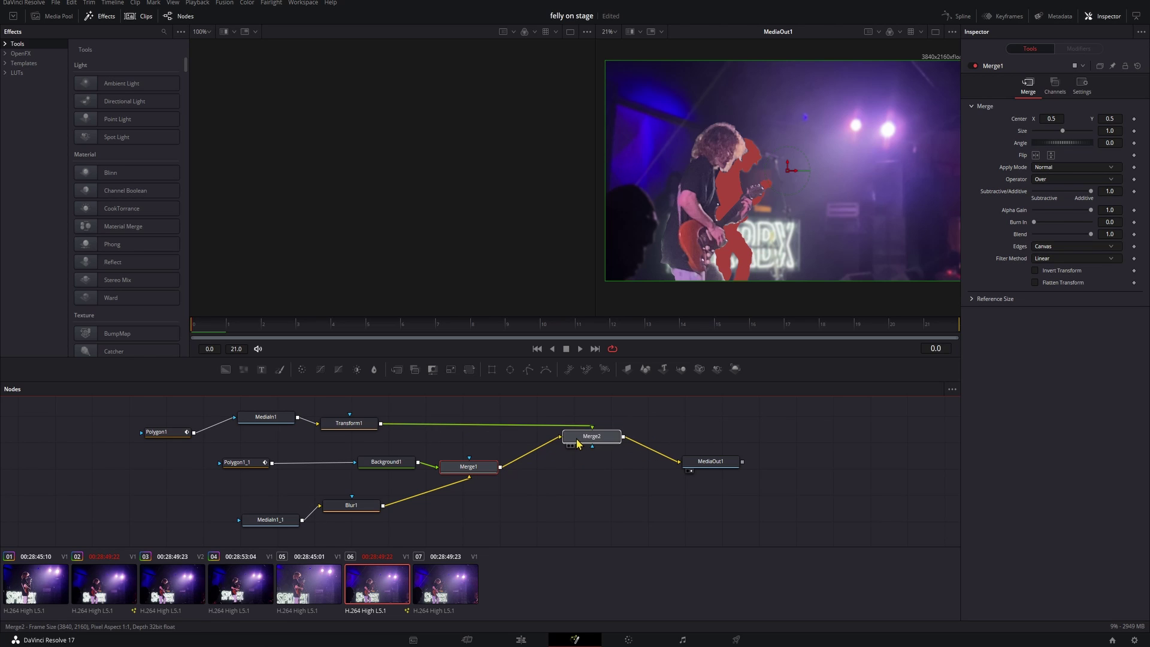
left_click(567, 441)
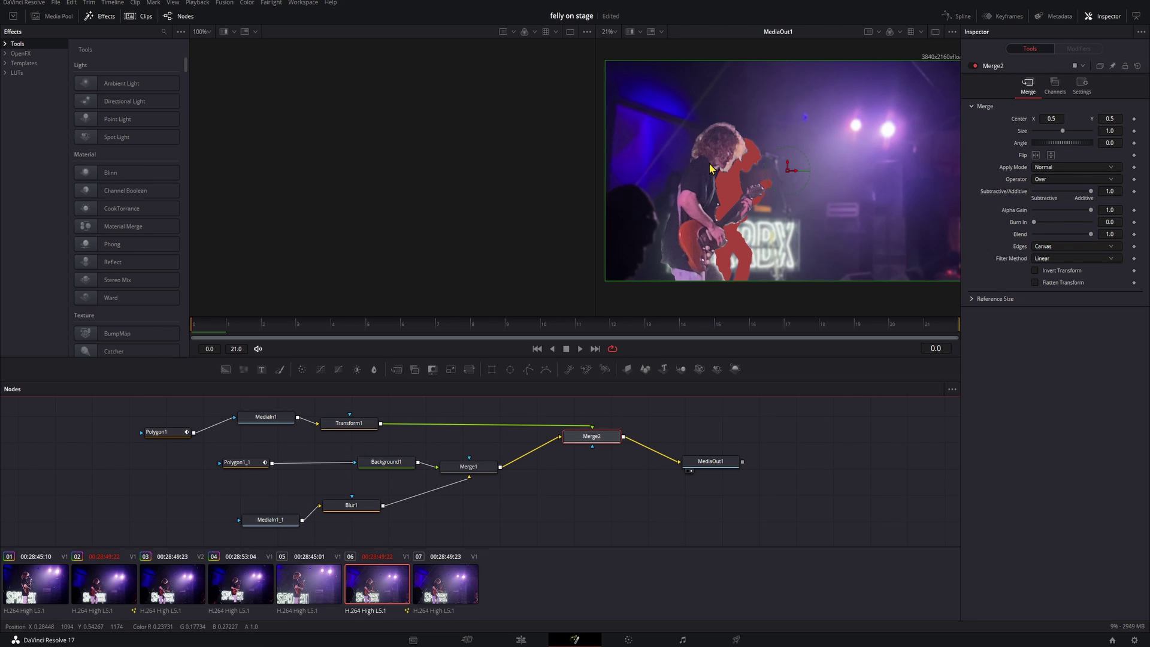
Soften both mask edges, setting Soft Edge to about 0.0098 on Polygon1 and about 0.009 on Polygon1_1
left_click(161, 434)
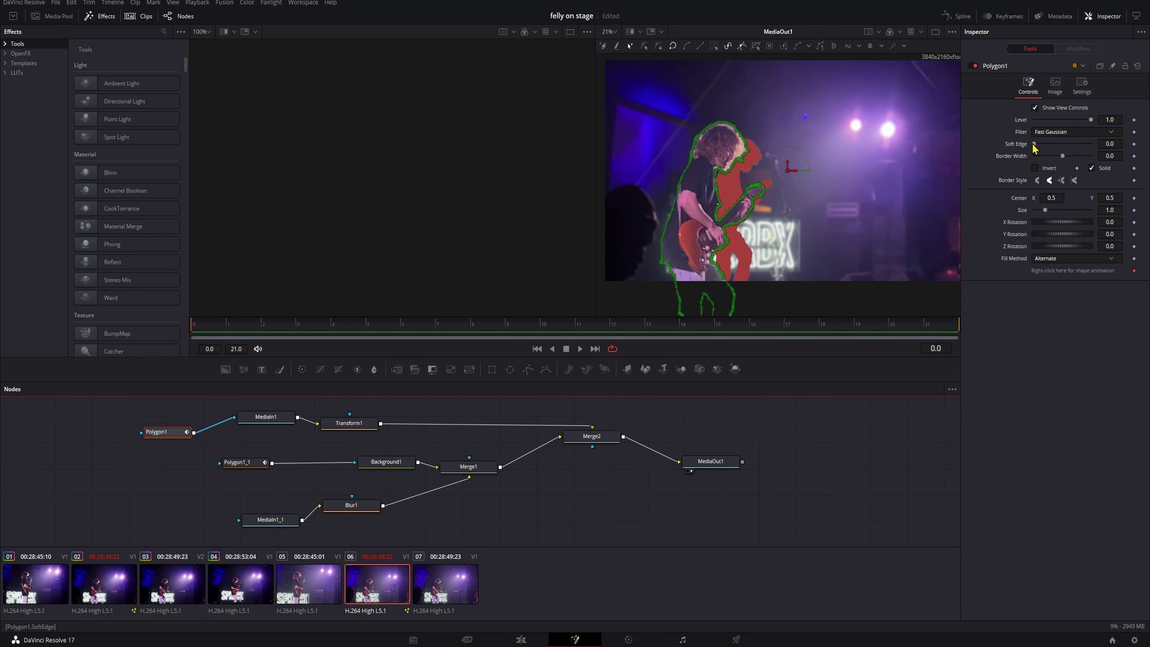
left_click_drag(1035, 145, 1040, 147)
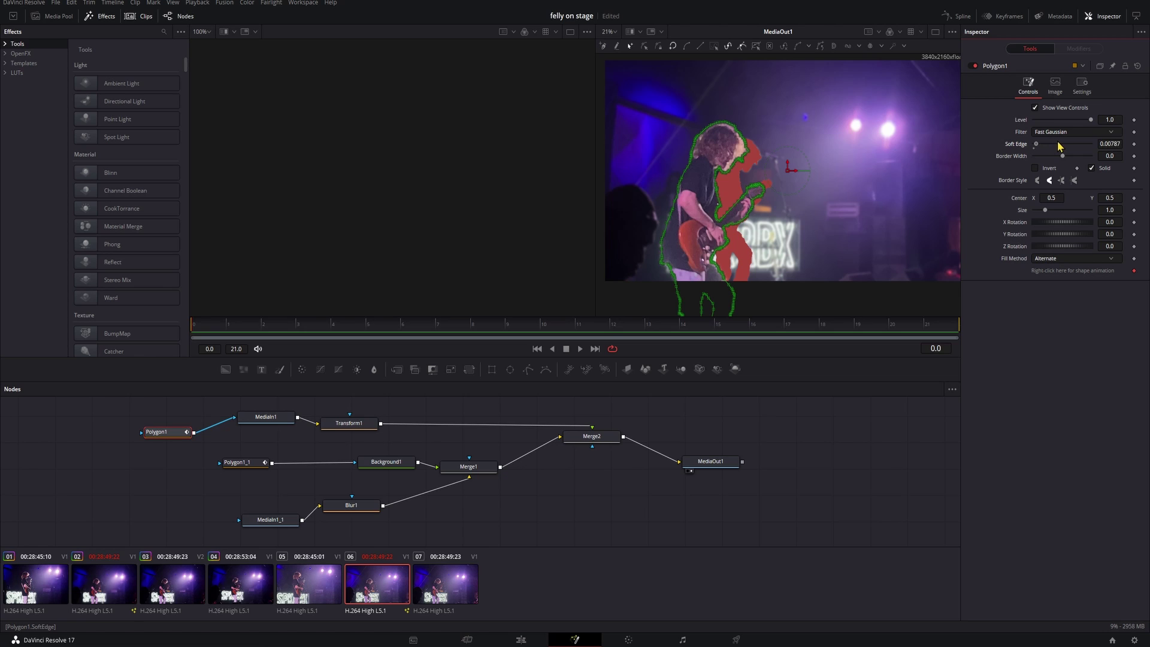
left_click(857, 449)
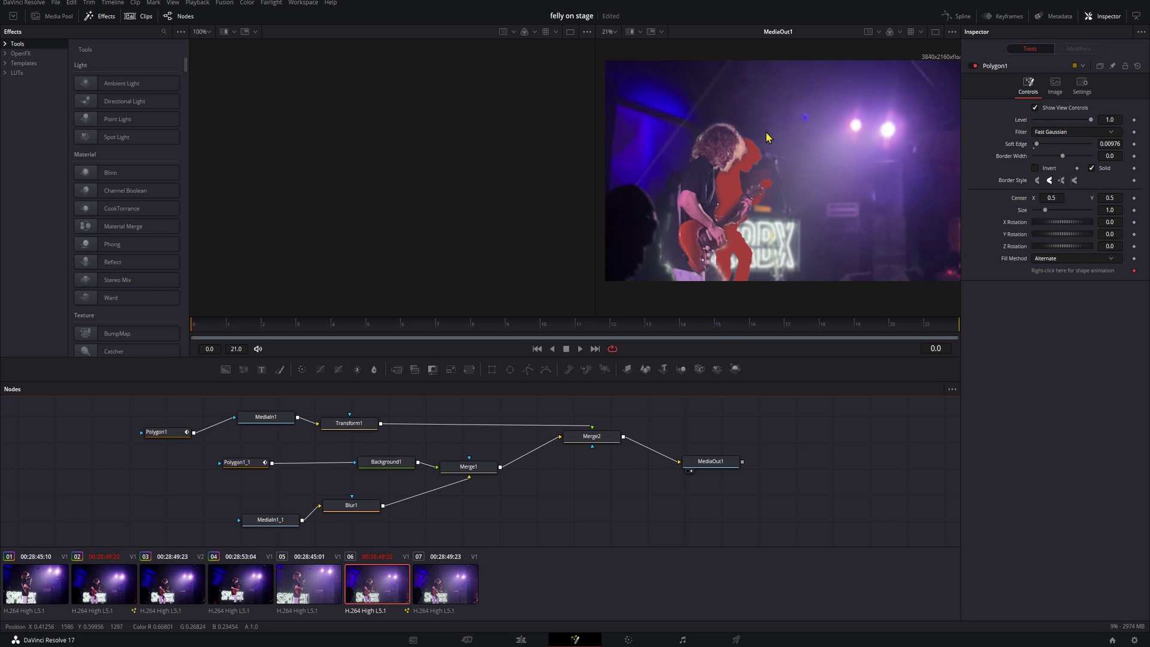
left_click(240, 464)
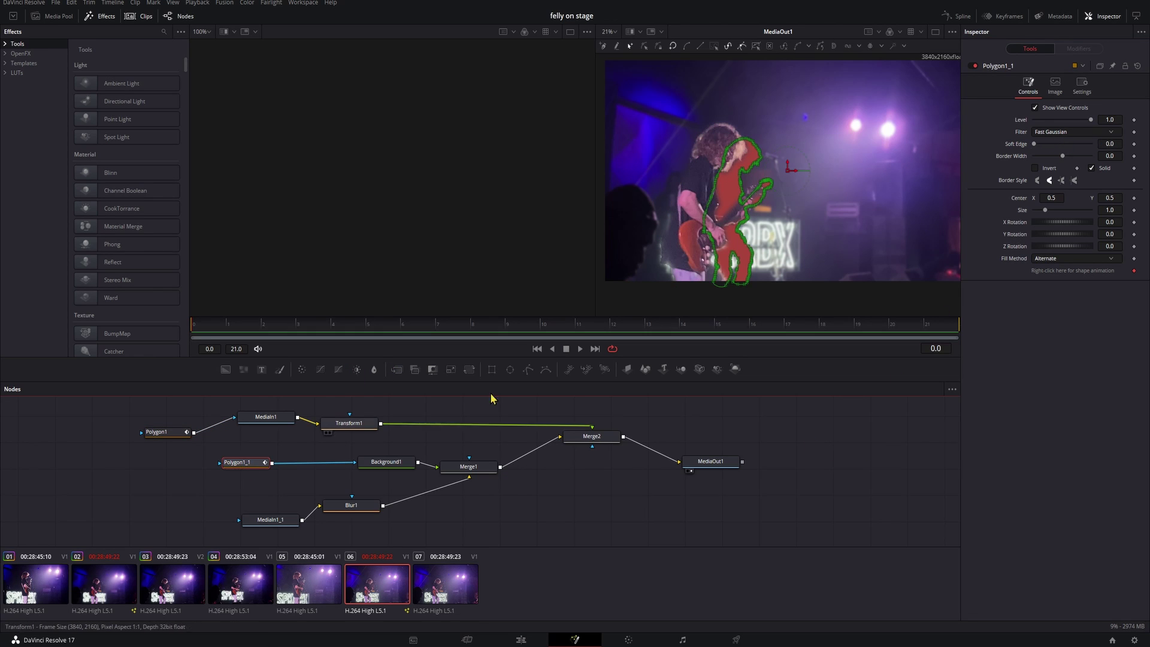
left_click_drag(1039, 147, 1066, 148)
left_click(907, 456)
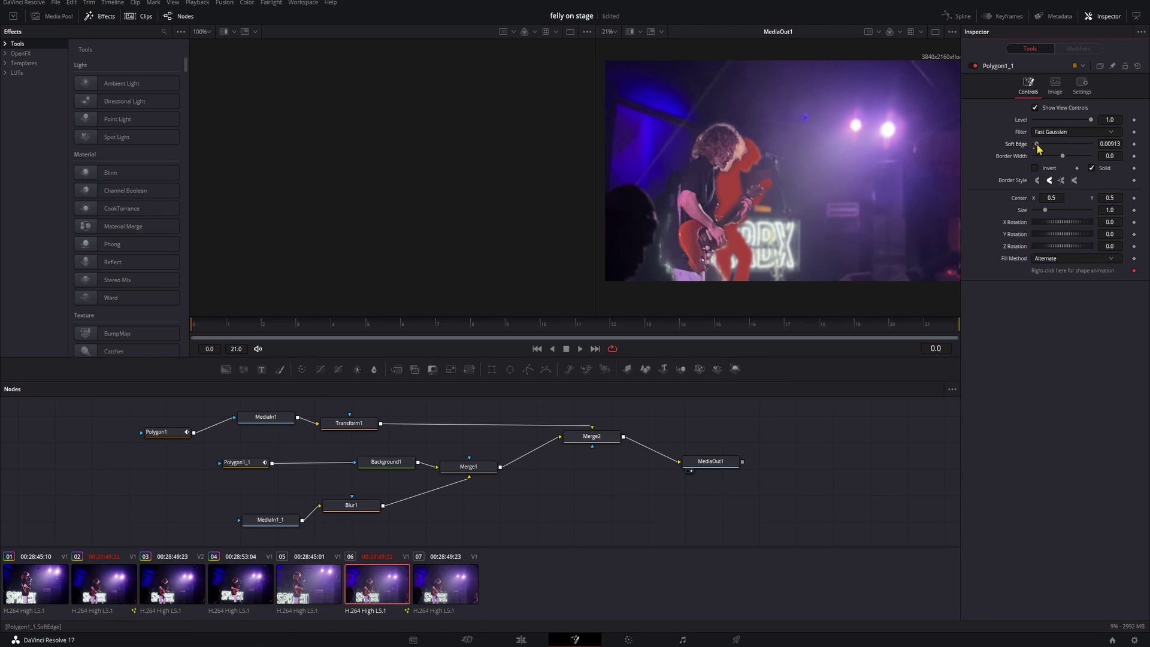
mouse_move(1014, 148)
left_mouse_down()
mouse_move(1001, 147)
mouse_move(1016, 145)
left_mouse_up()
Make room in the middle branch and insert a Transform node between Background1 and Merge1
mouse_move(465, 470)
left_mouse_down()
mouse_move(432, 480)
mouse_move(485, 480)
left_mouse_up()
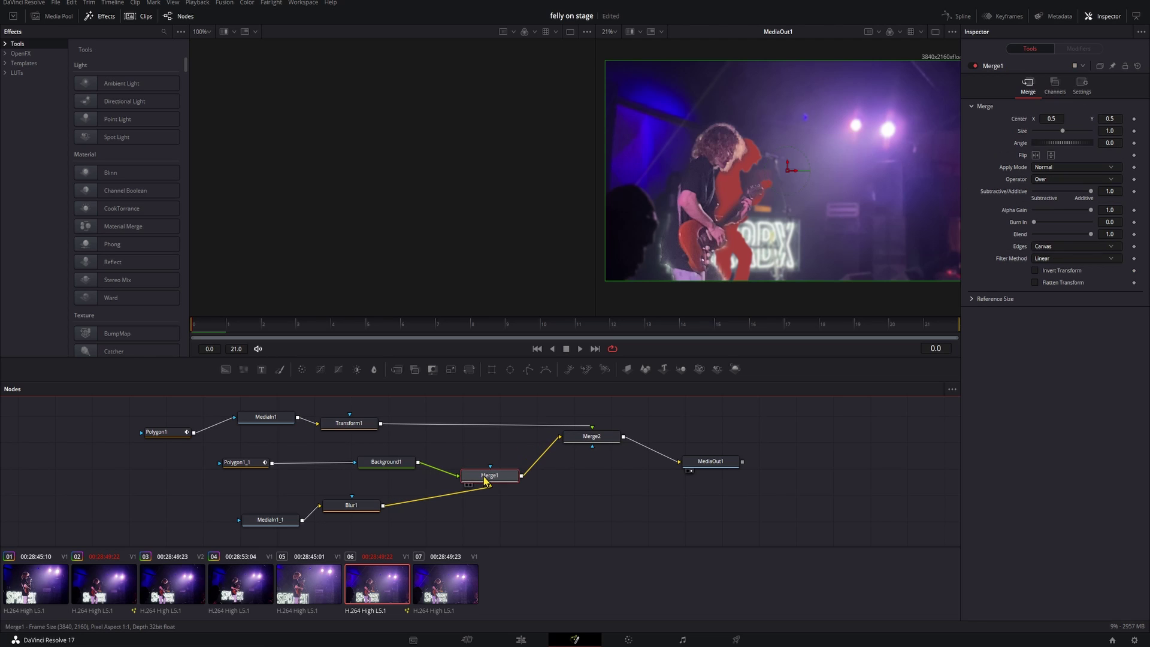
left_click_drag(388, 468, 319, 467)
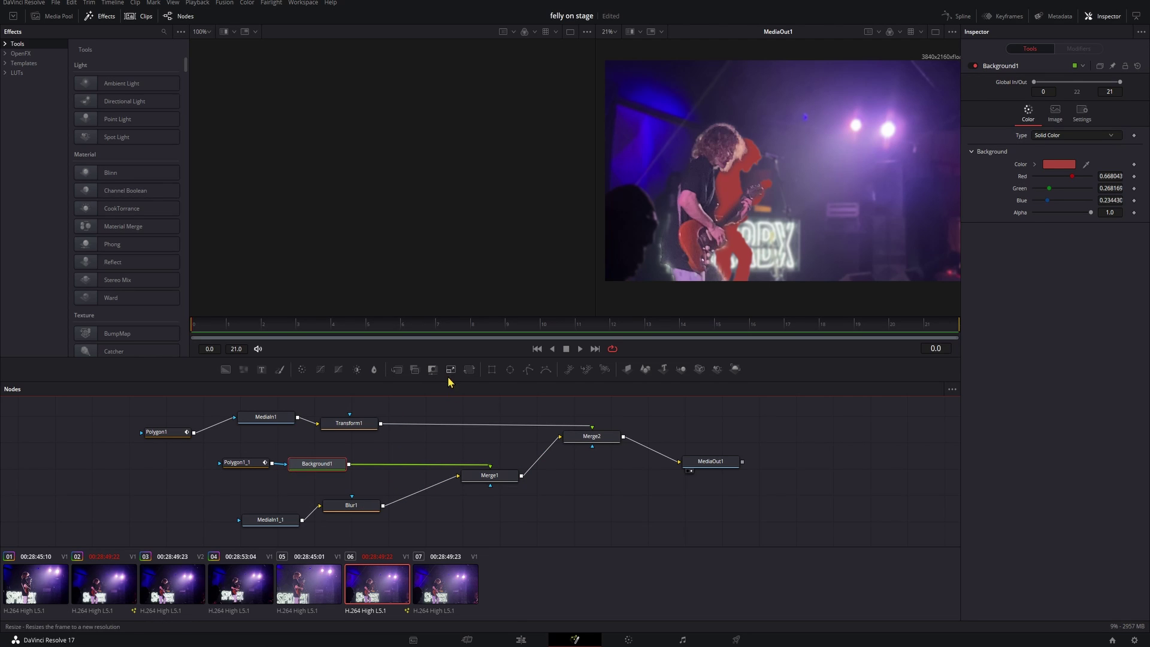
left_click(470, 369)
left_click_drag(390, 475, 407, 469)
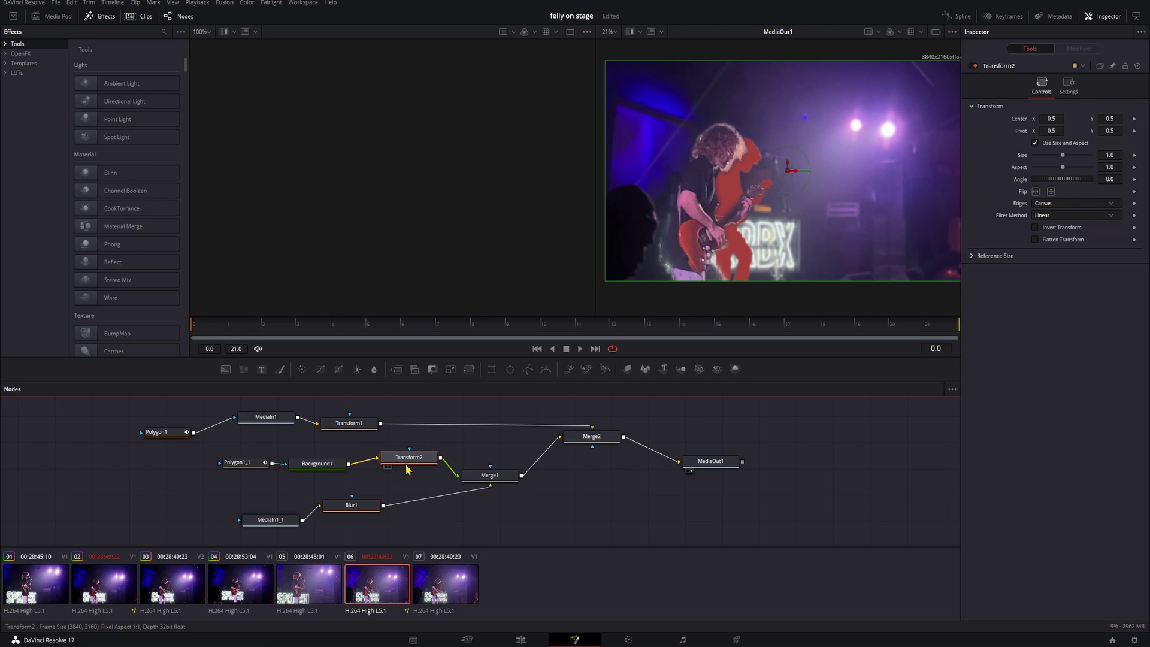
key("shift+space")
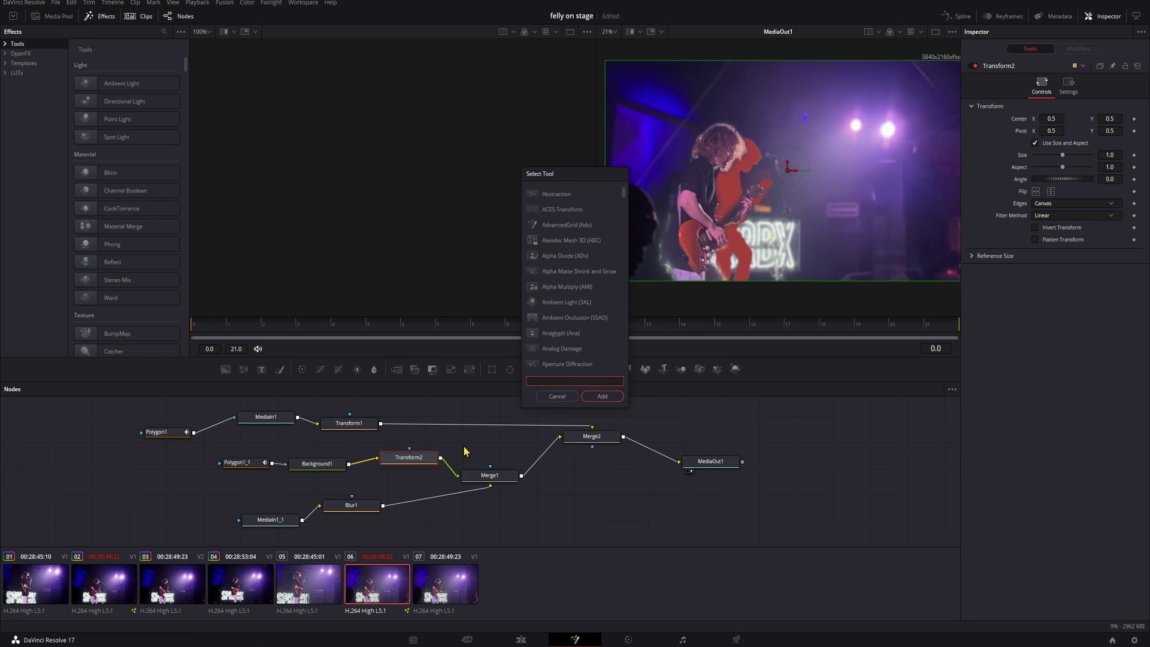
left_click(553, 398)
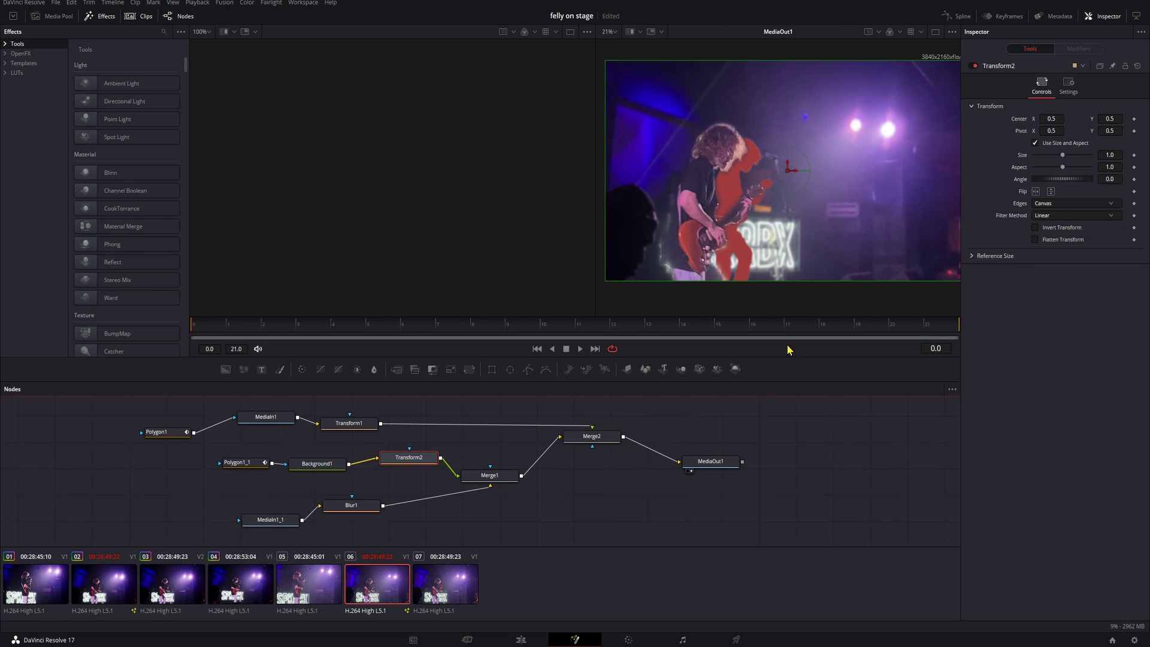
Set Transform2's size to 1.7, its aspect to 0.876 and its centre X to 0.524
left_click_drag(1065, 159, 1061, 174)
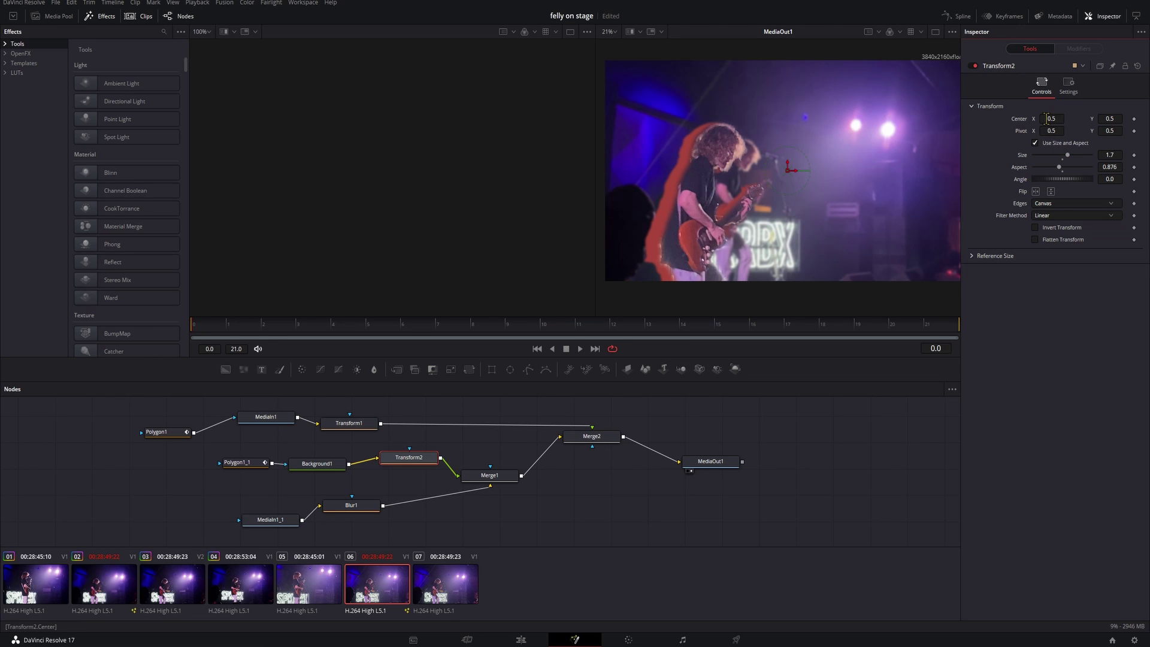
left_click_drag(1046, 118, 1059, 118)
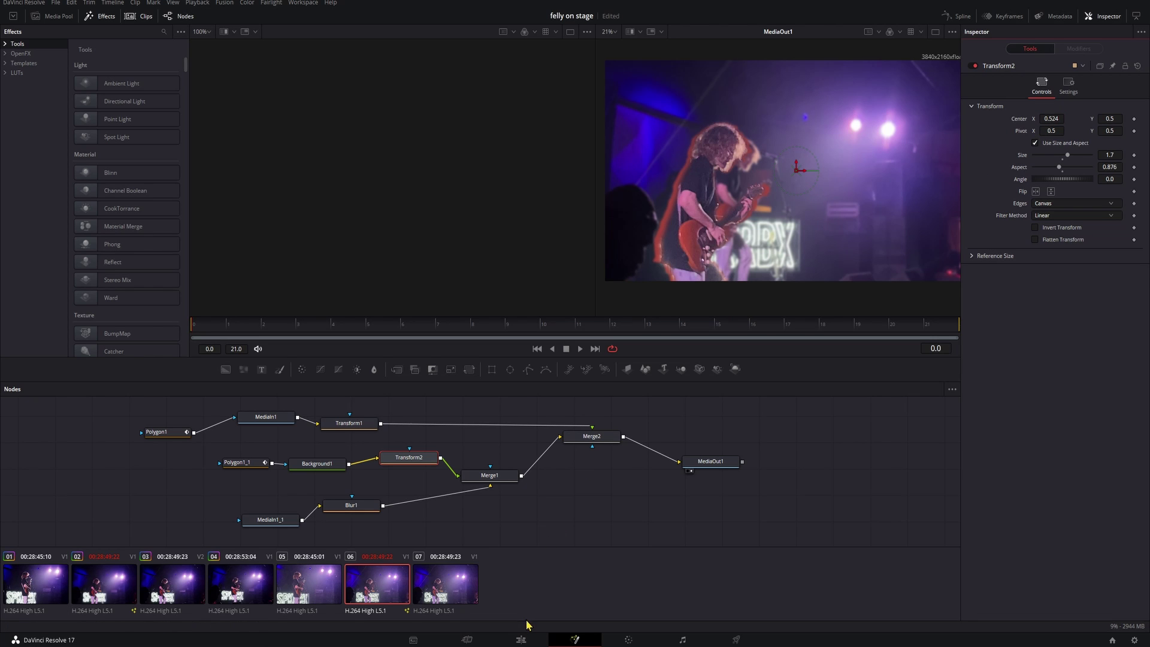
Compare the finished freeze frame at 00:00:05:03 on the Edit page, and return to the clip at 00:00:14:16 in Fusion
left_click(539, 641)
scroll(420, 593, "left", 10)
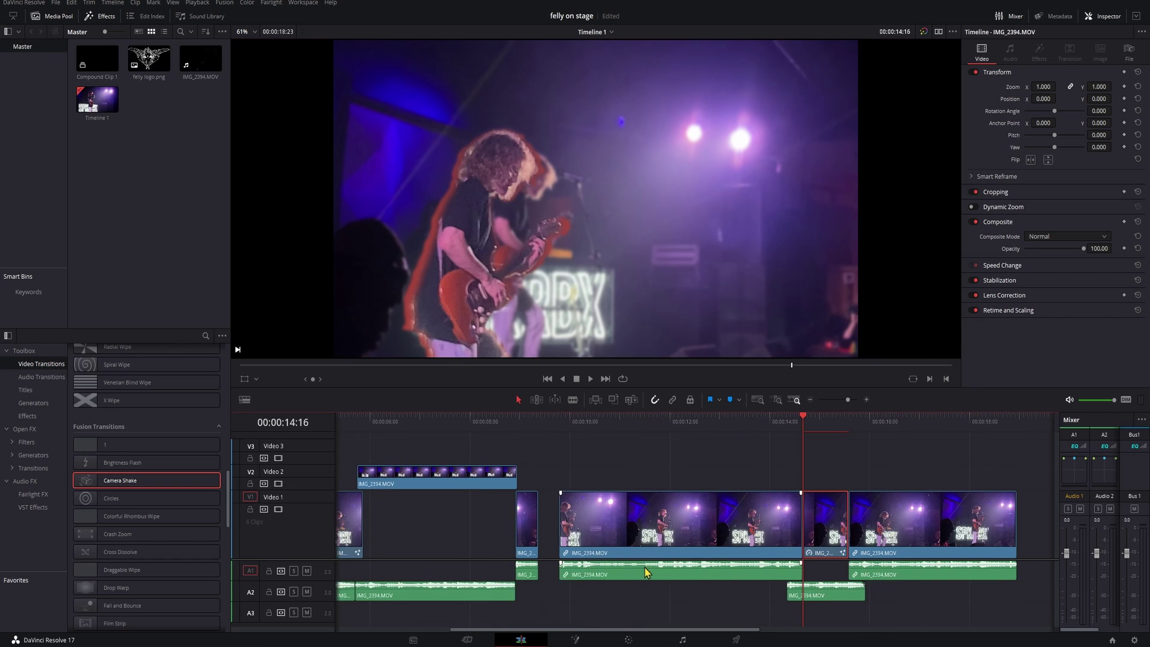
left_click(579, 422)
left_click_drag(579, 426, 576, 426)
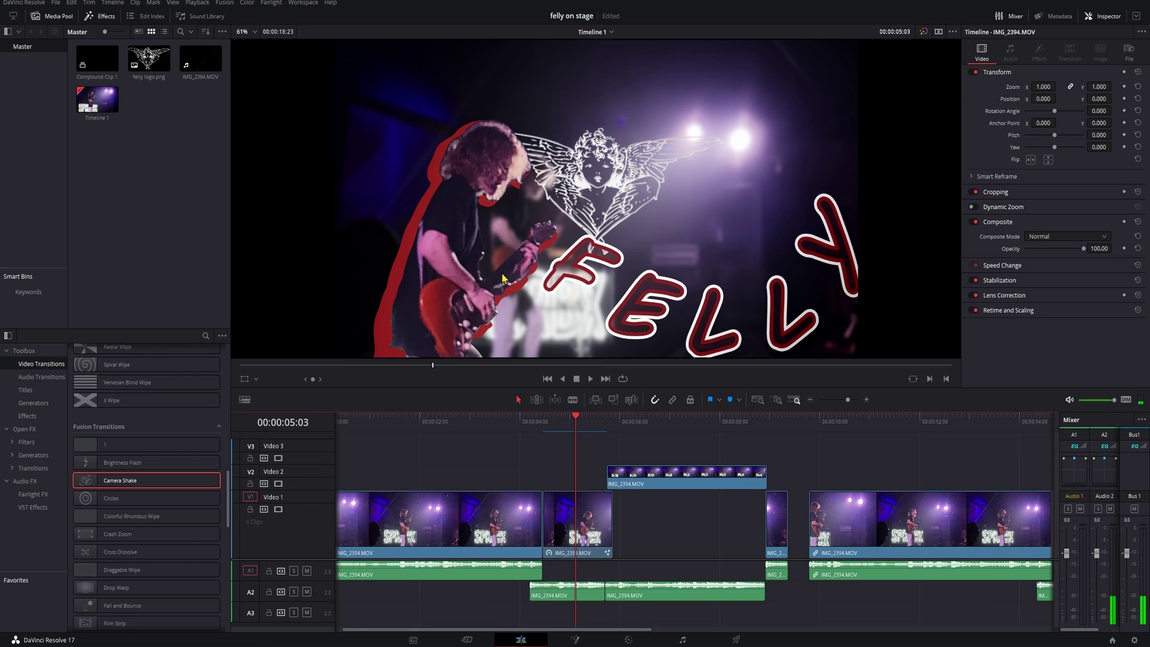
scroll(904, 454, "right", 3)
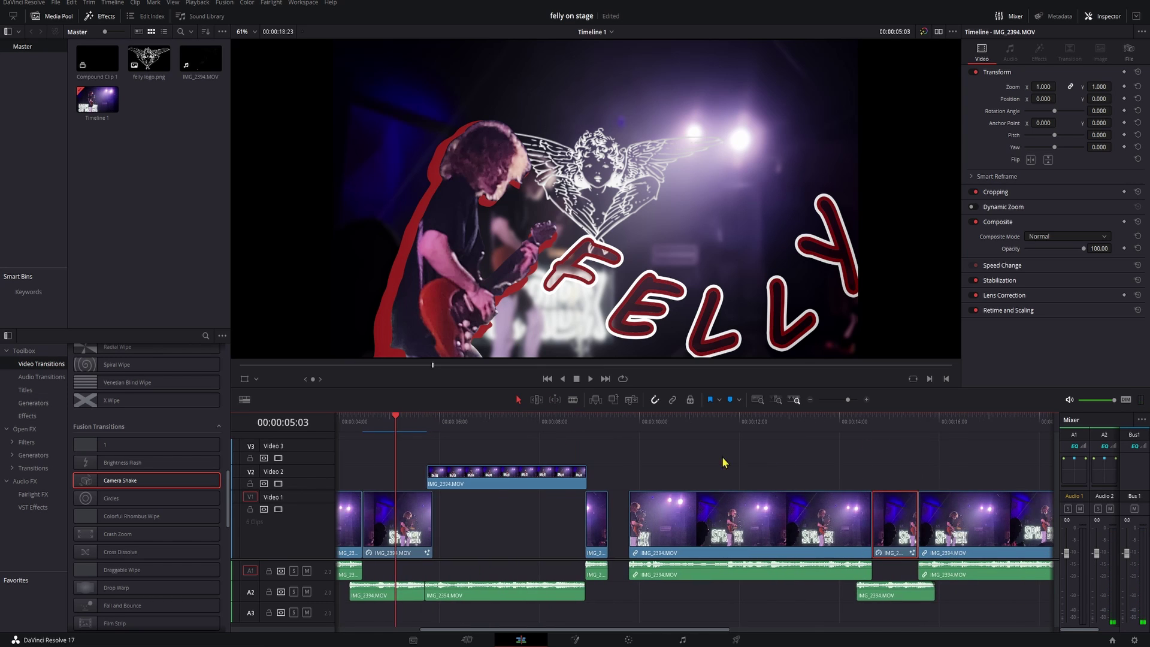
left_click(873, 426)
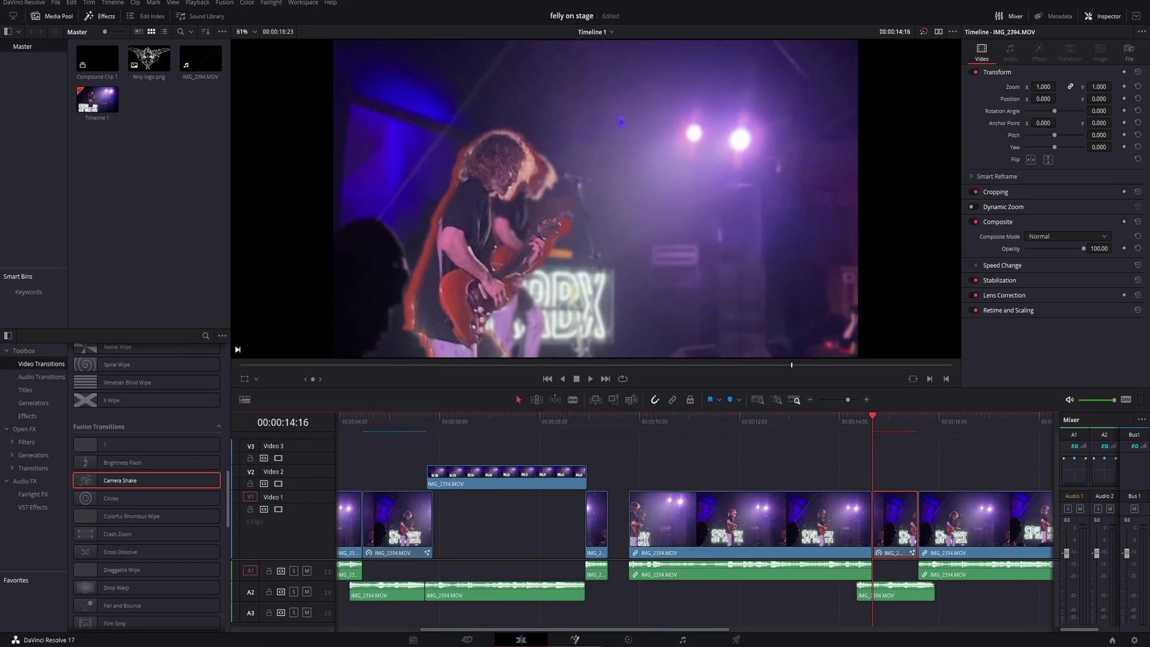
left_click(575, 640)
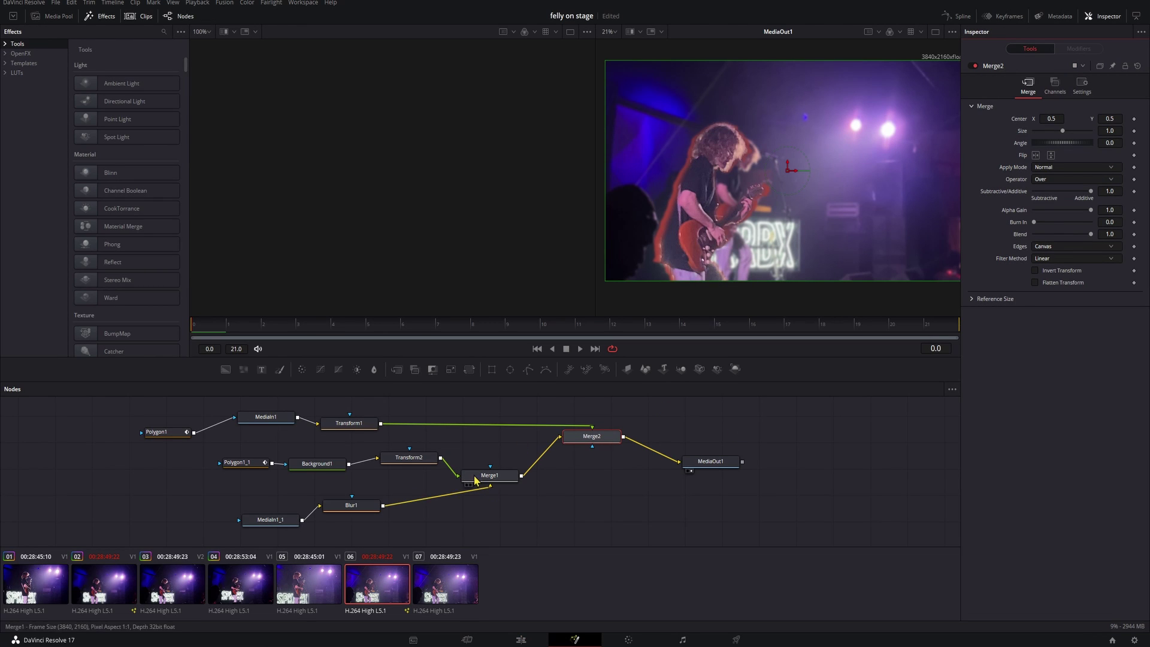
Enlarge the red silhouette with Transform2, setting size to 1.95, centre X to 0.558 and aspect to 0.814
left_click(409, 457)
mouse_move(318, 468)
left_mouse_down()
mouse_move(344, 460)
mouse_move(331, 465)
left_mouse_up()
left_click_drag(421, 462, 430, 465)
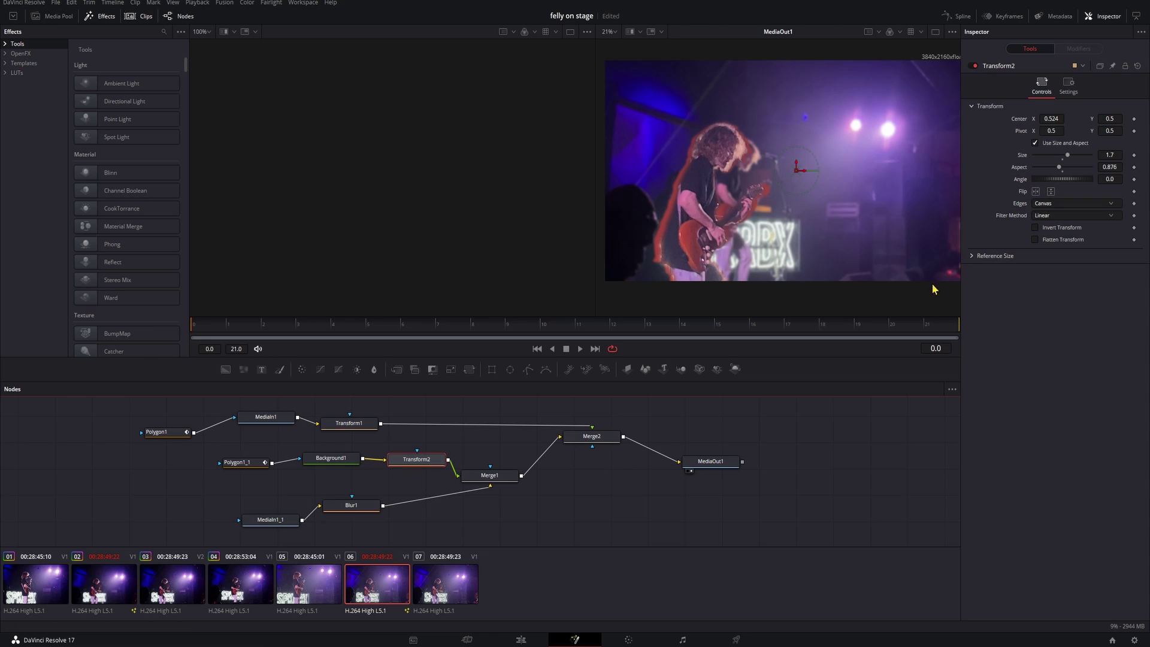
left_click_drag(1069, 156, 1069, 121)
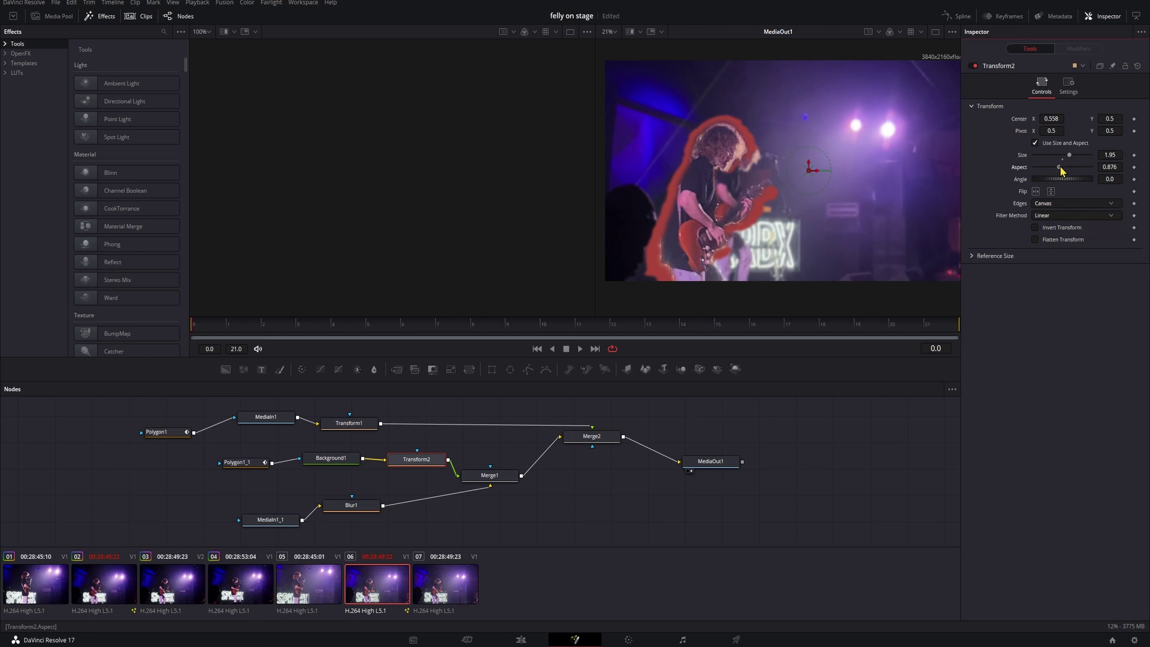
left_click_drag(1062, 173, 1060, 174)
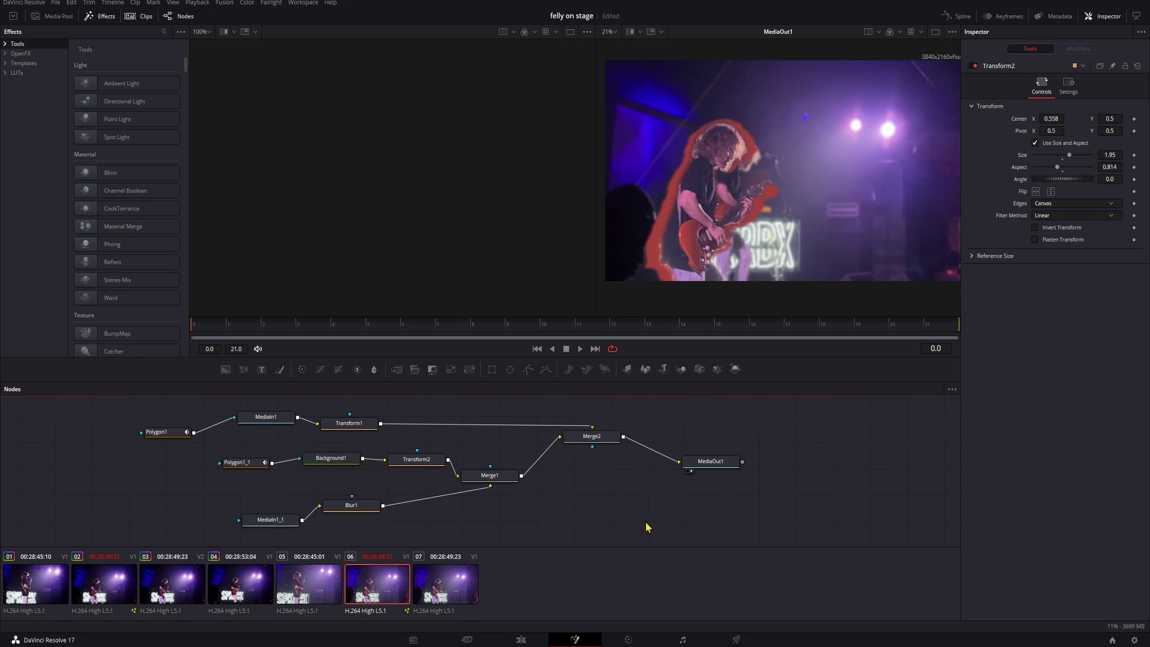
Add a Text node merged between Merge2 and MediaOut1, spacing the nodes so that Text1 sits above its merge
left_click_drag(724, 467, 866, 450)
left_click_drag(590, 441, 529, 449)
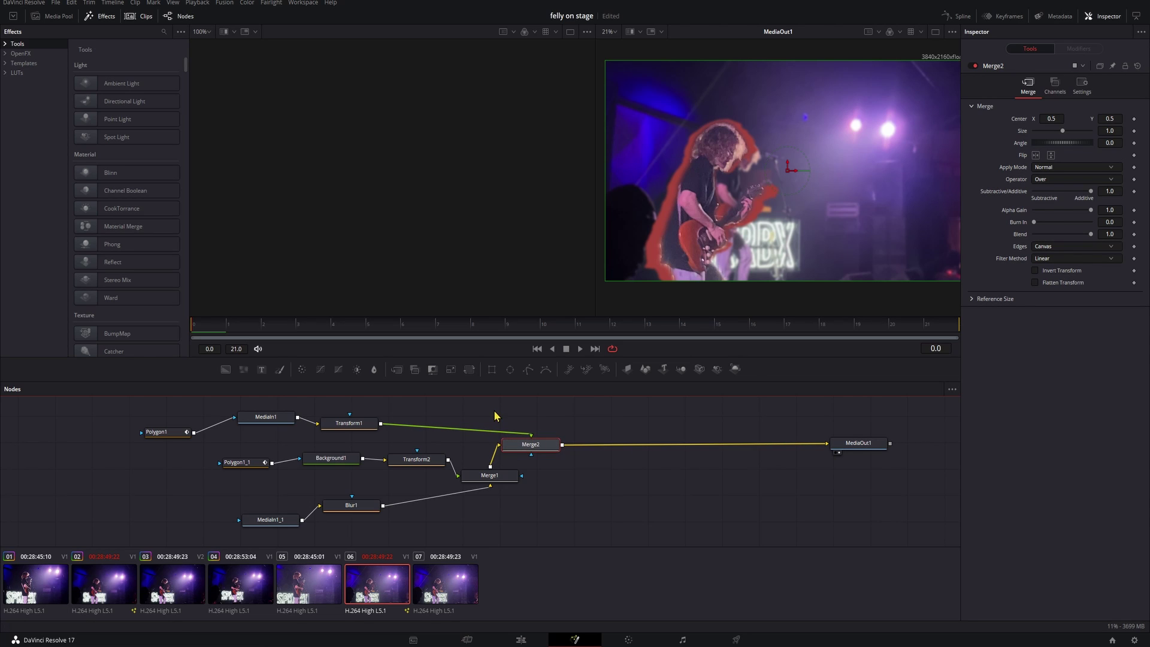
left_click(262, 369)
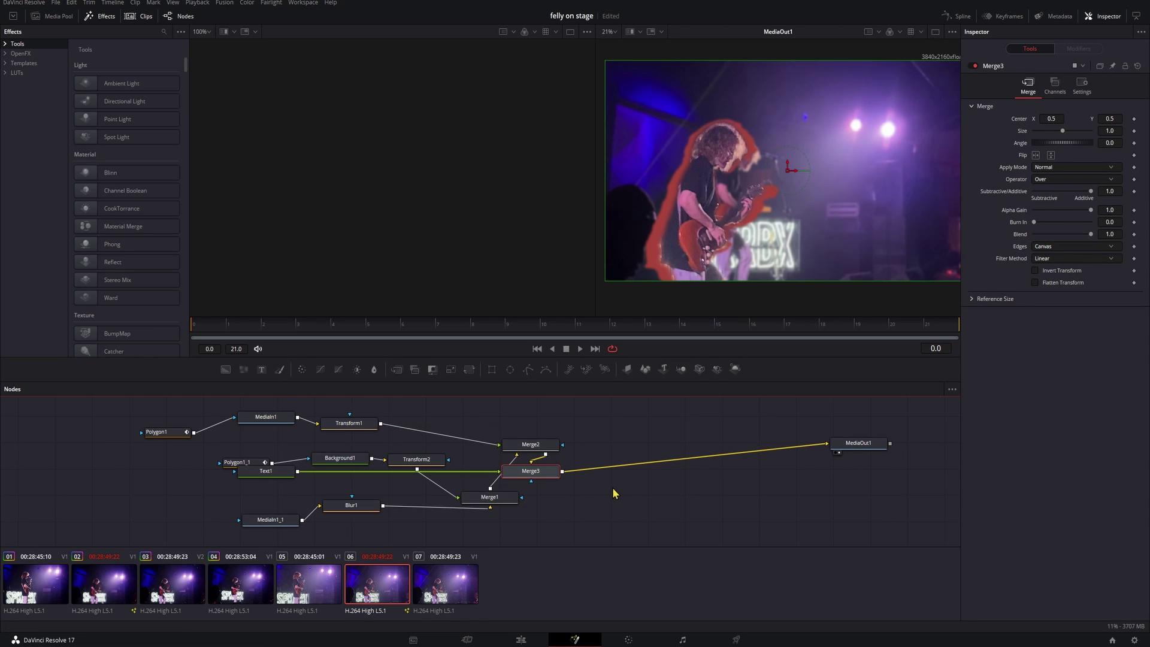
left_click_drag(537, 471, 682, 456)
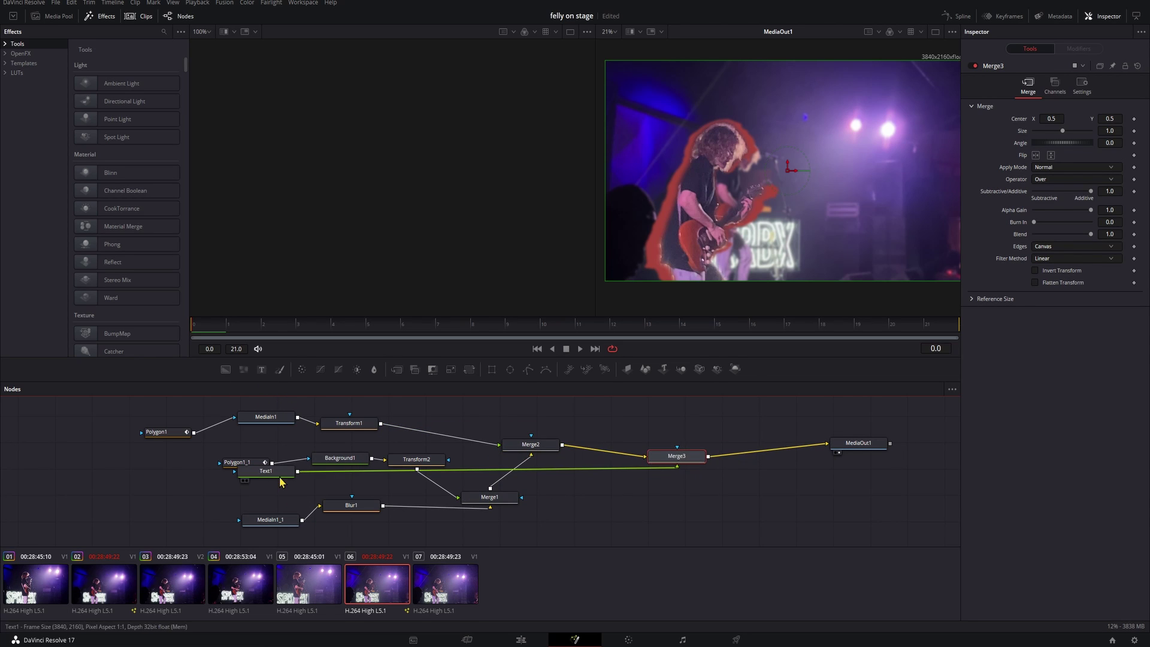
left_click_drag(279, 472, 634, 431)
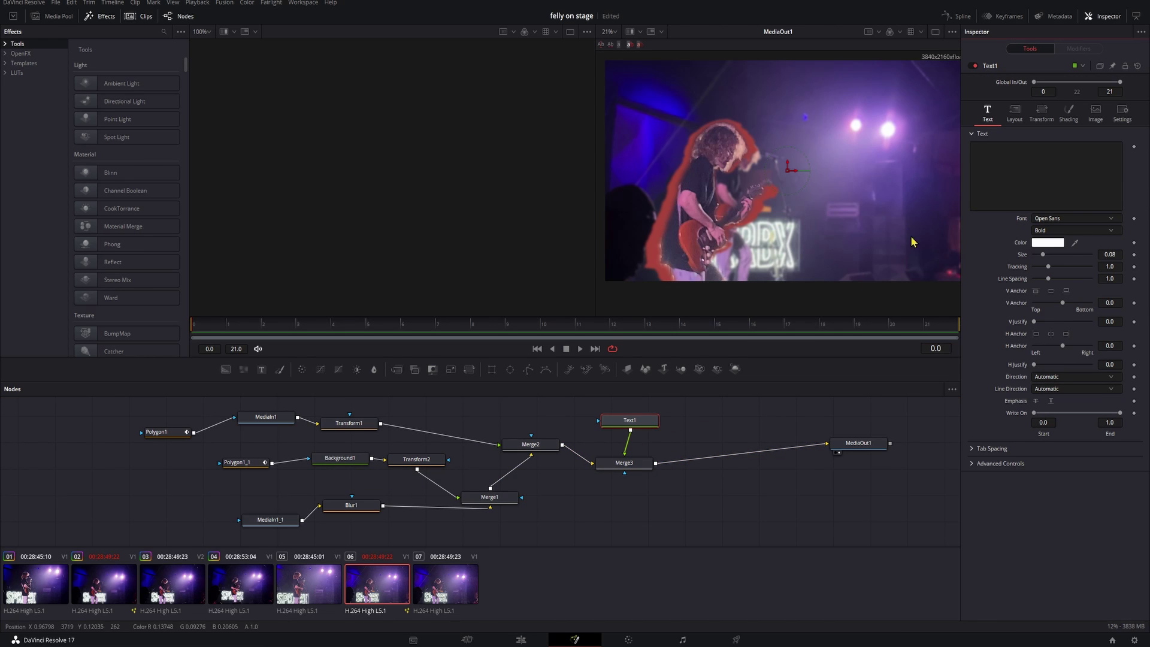
Enter FELLY as the text of Text1 and set its font to Playball
left_click(1059, 174)
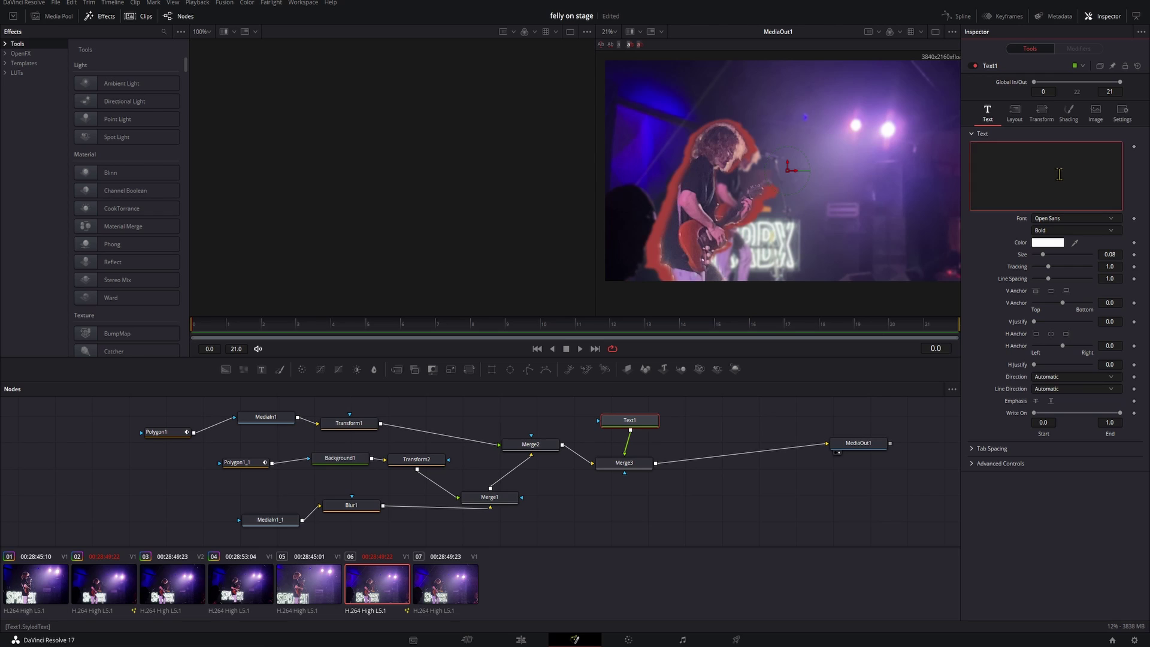
type("FELLY")
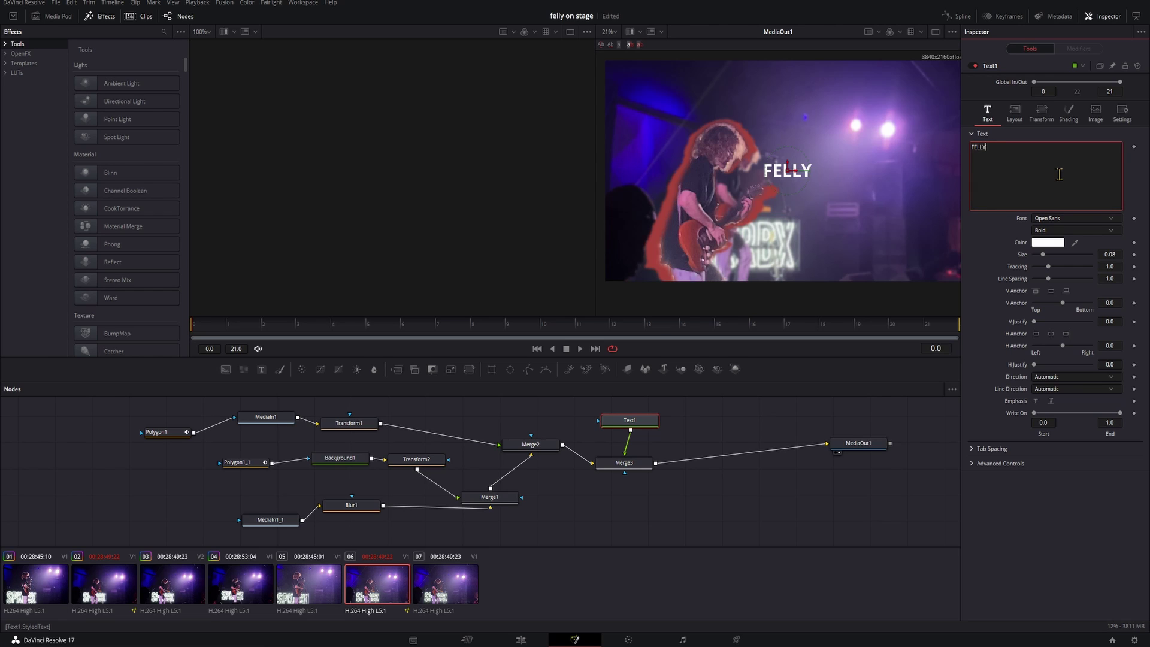
left_click(1048, 220)
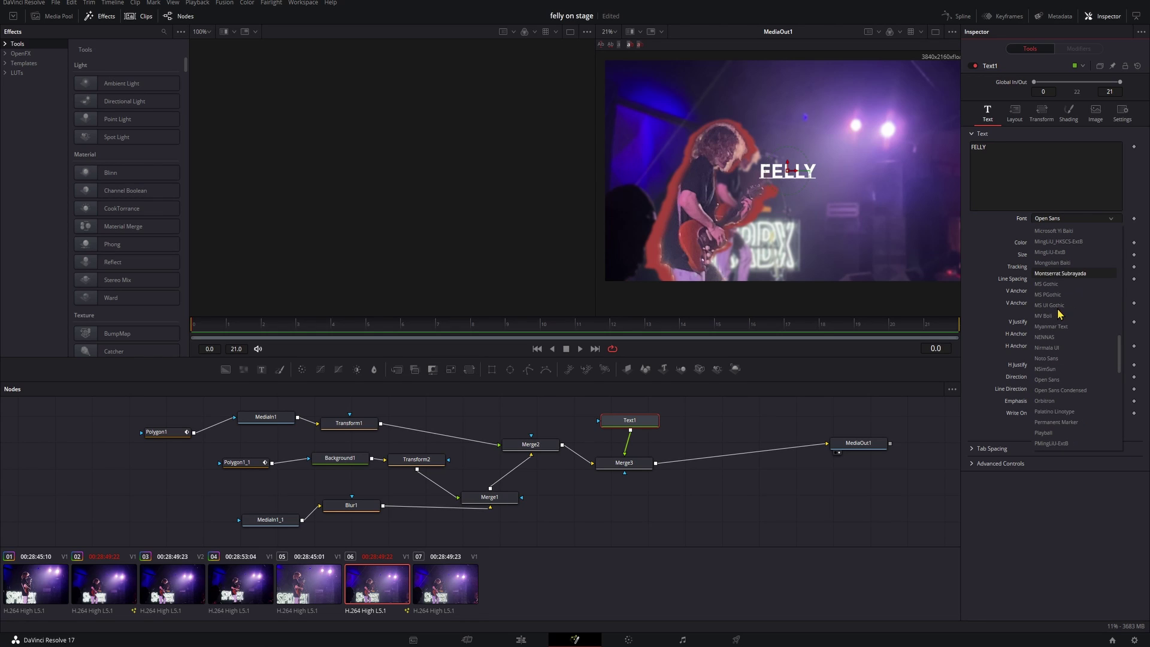
left_click(1067, 434)
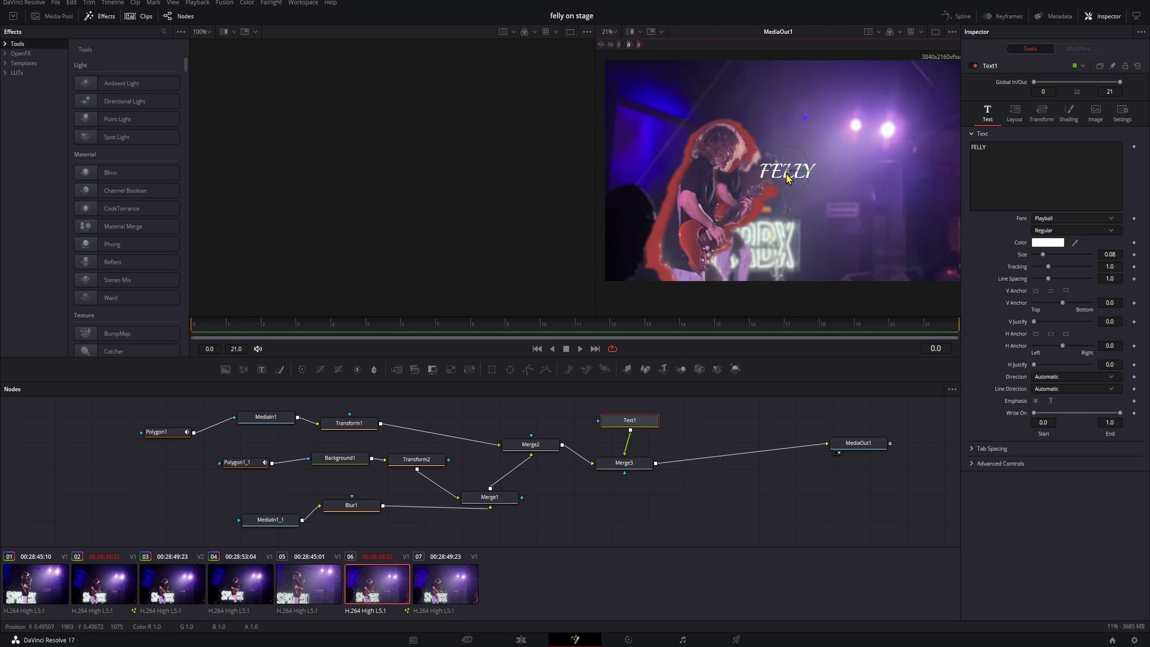
Move the FELLY title to the lower right of the frame and enlarge it to a size of about 0.174
left_click_drag(791, 176, 869, 220)
left_click_drag(1043, 256, 1070, 263)
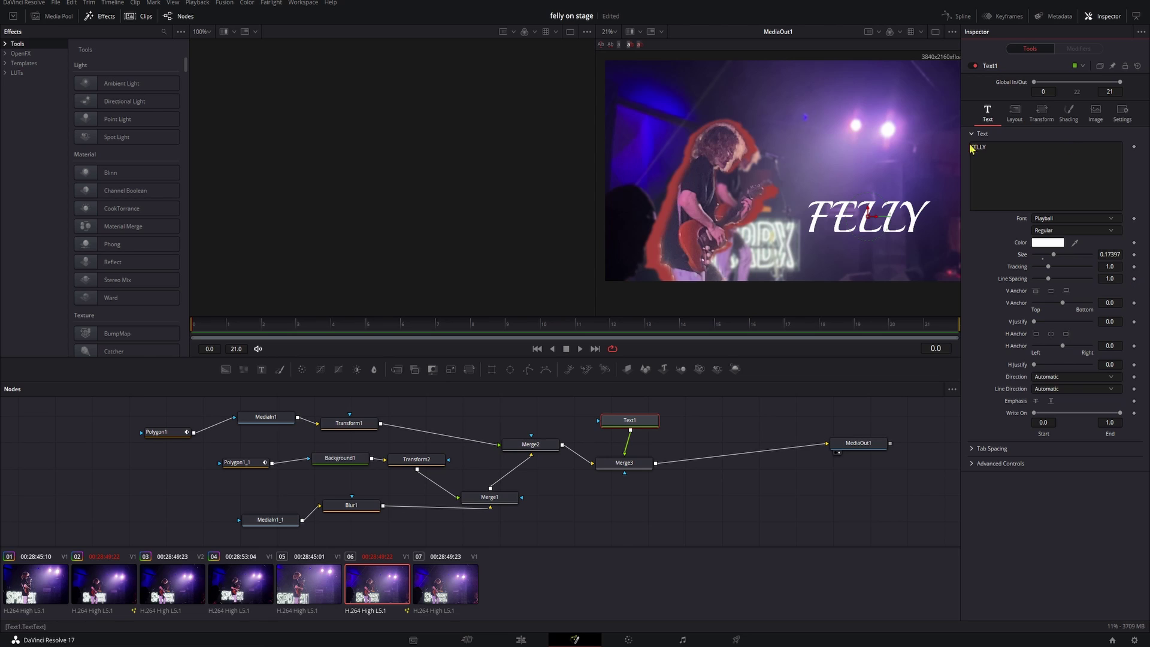
Change the FELLY title's shading to an outline with thickness 0.0142 and shift it slightly down toward the performer
left_click(1071, 118)
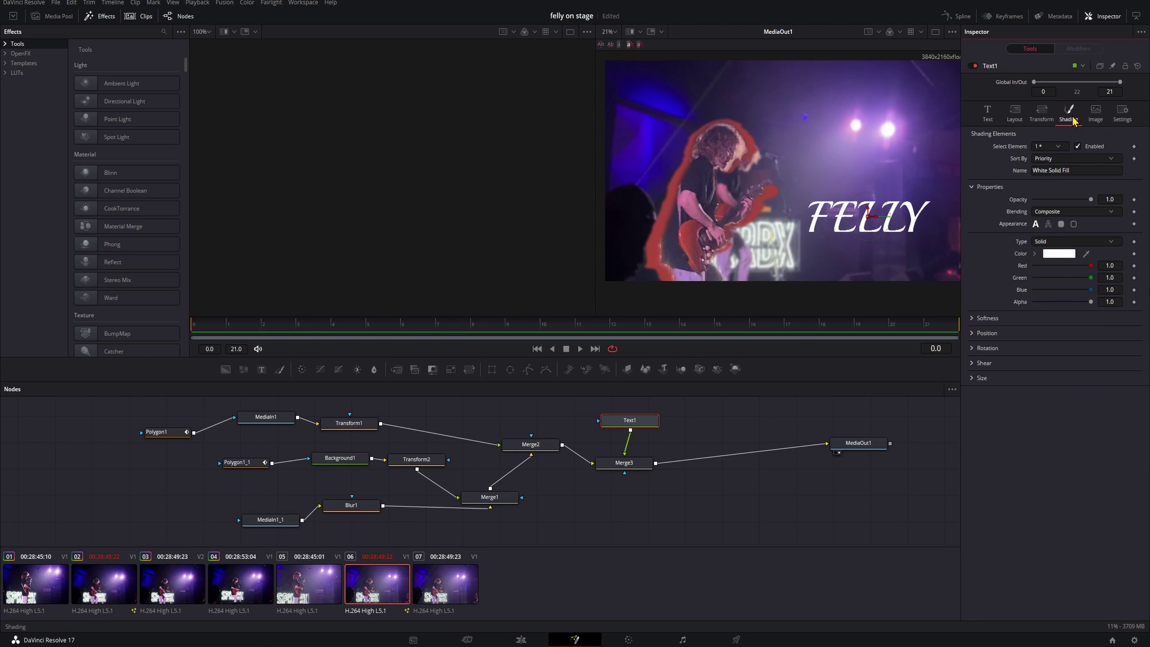
left_click(1048, 224)
left_click_drag(869, 217, 856, 223)
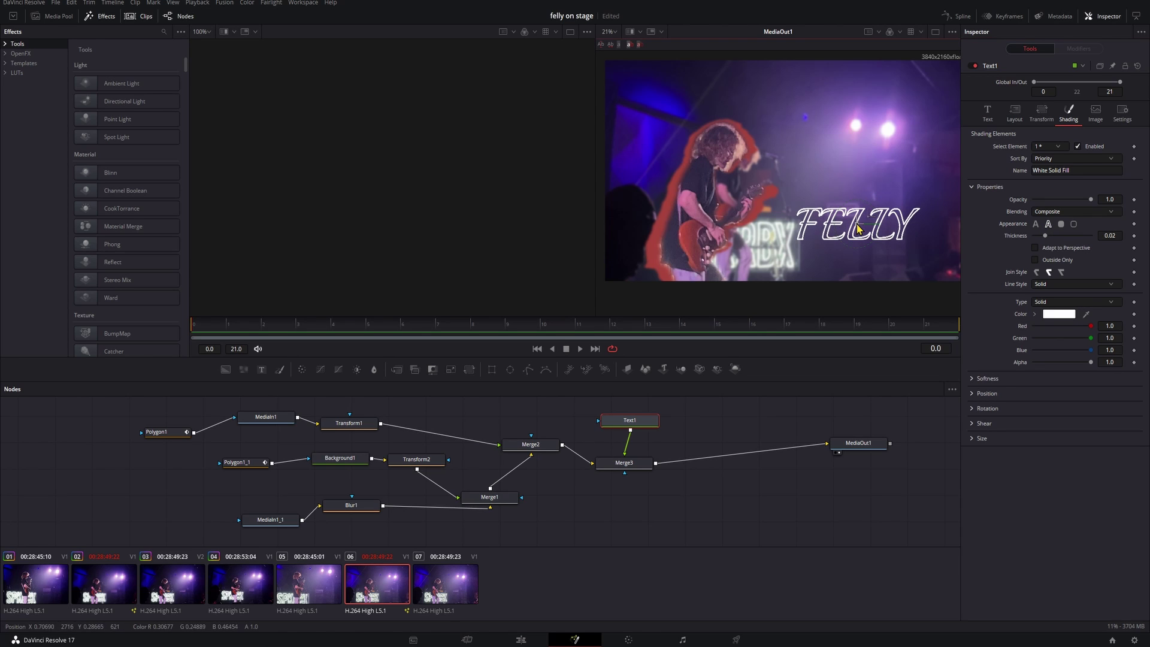
left_click_drag(1046, 238, 1043, 249)
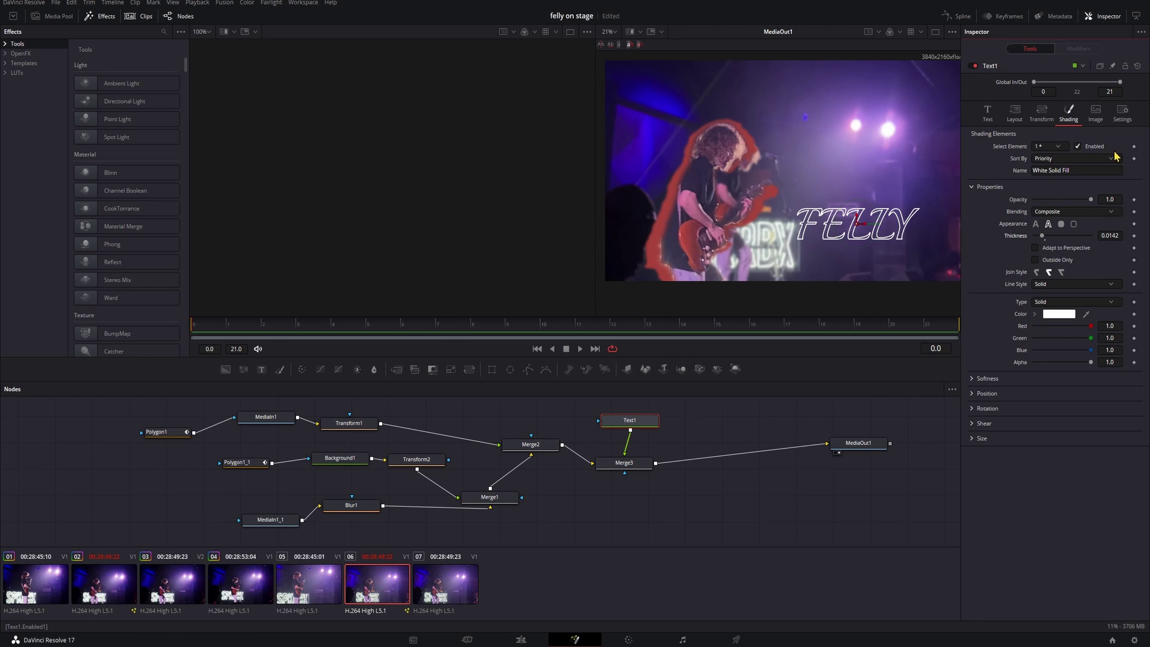
Set the FELLY title's layout to Path, draw a six-point downward-sagging curve along the title, and set the tracking to 1.102
left_click(1017, 112)
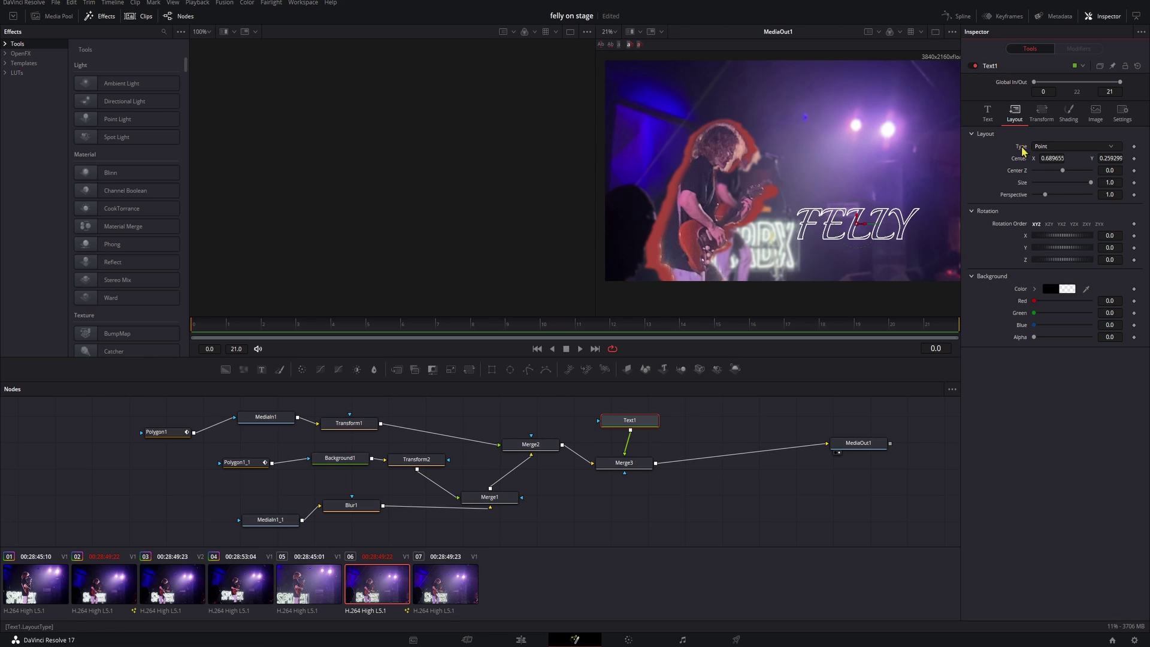
left_click(1048, 148)
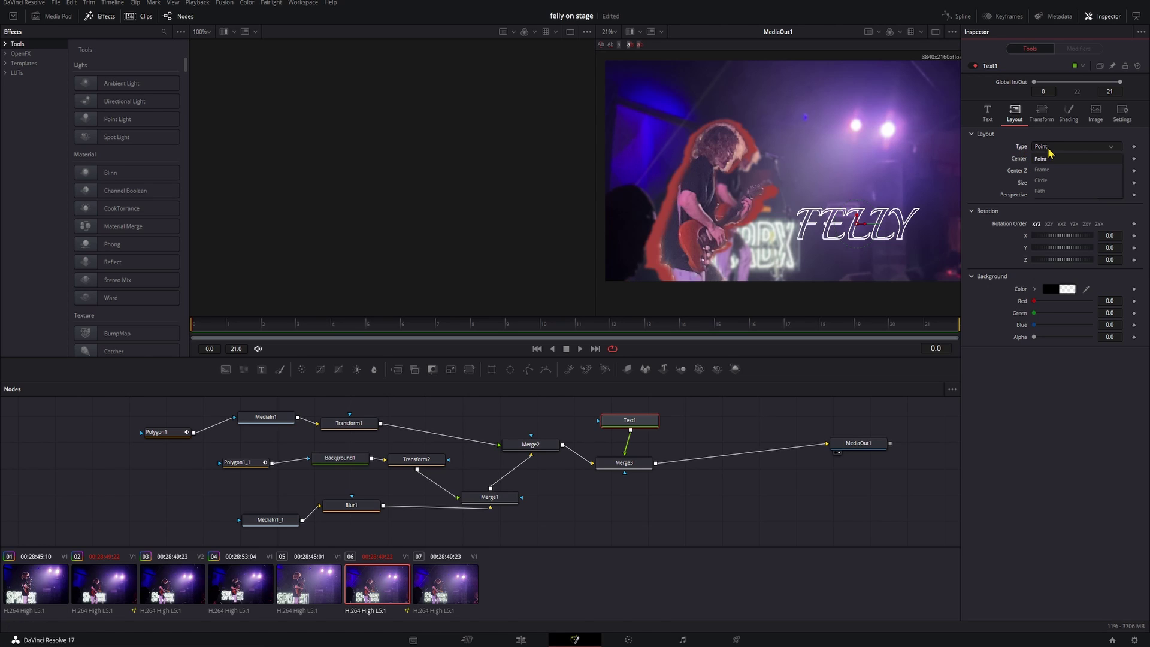
left_click(1047, 191)
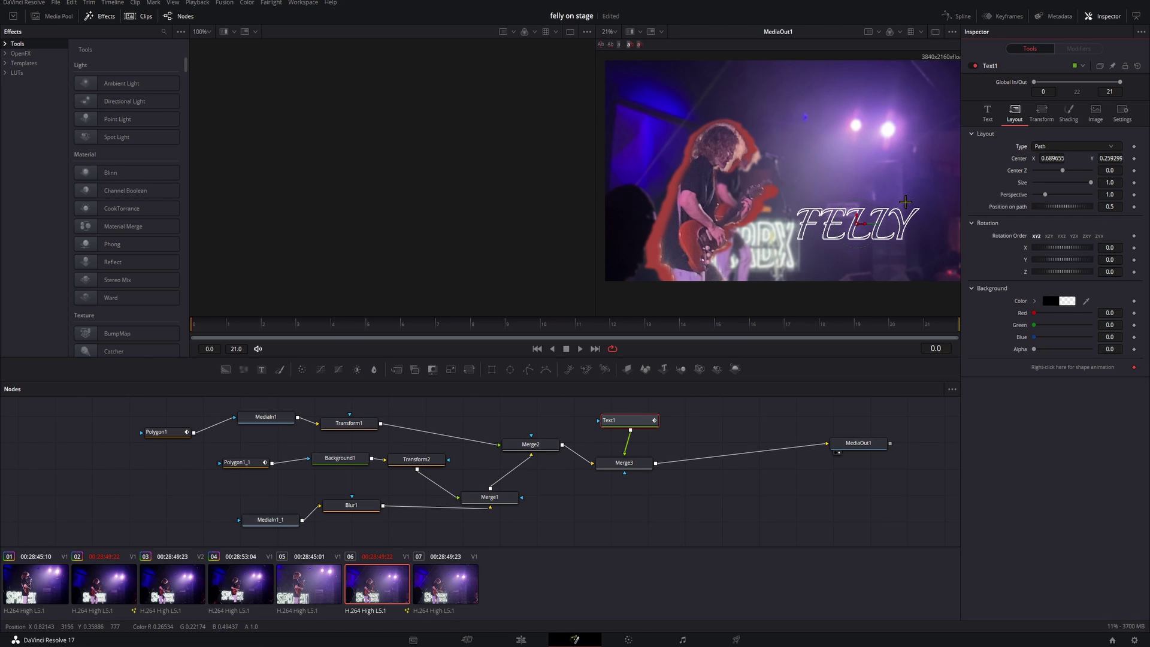
left_click(776, 207)
left_click(800, 228)
left_click(832, 244)
left_click(865, 246)
left_click(906, 233)
left_click(933, 214)
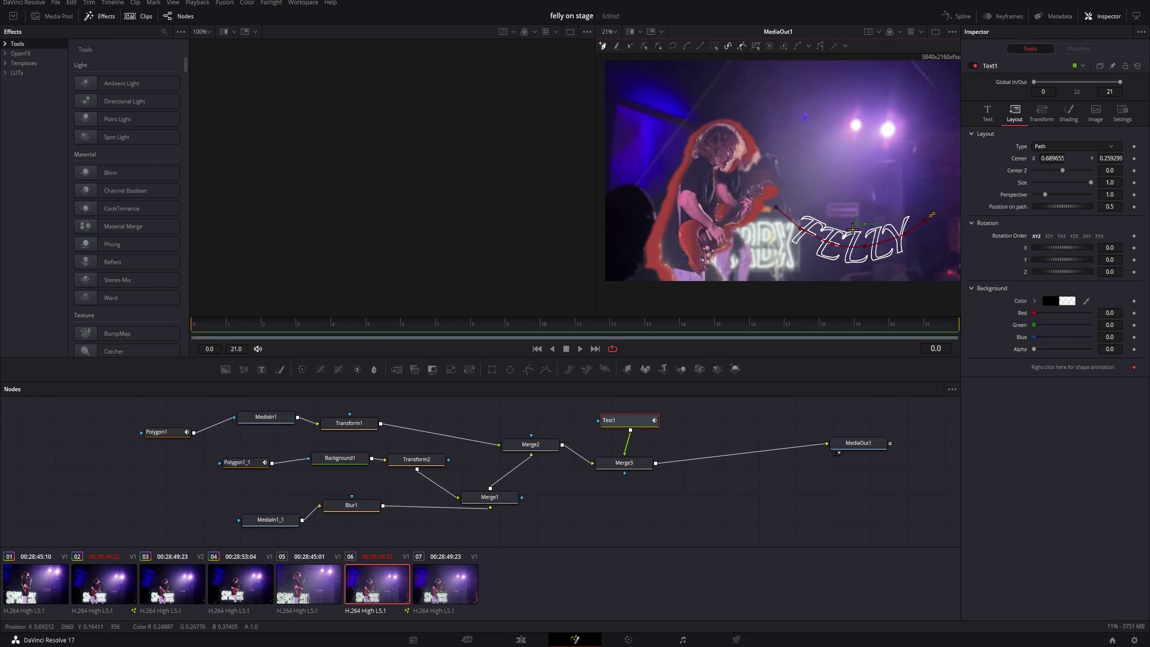
left_click(988, 113)
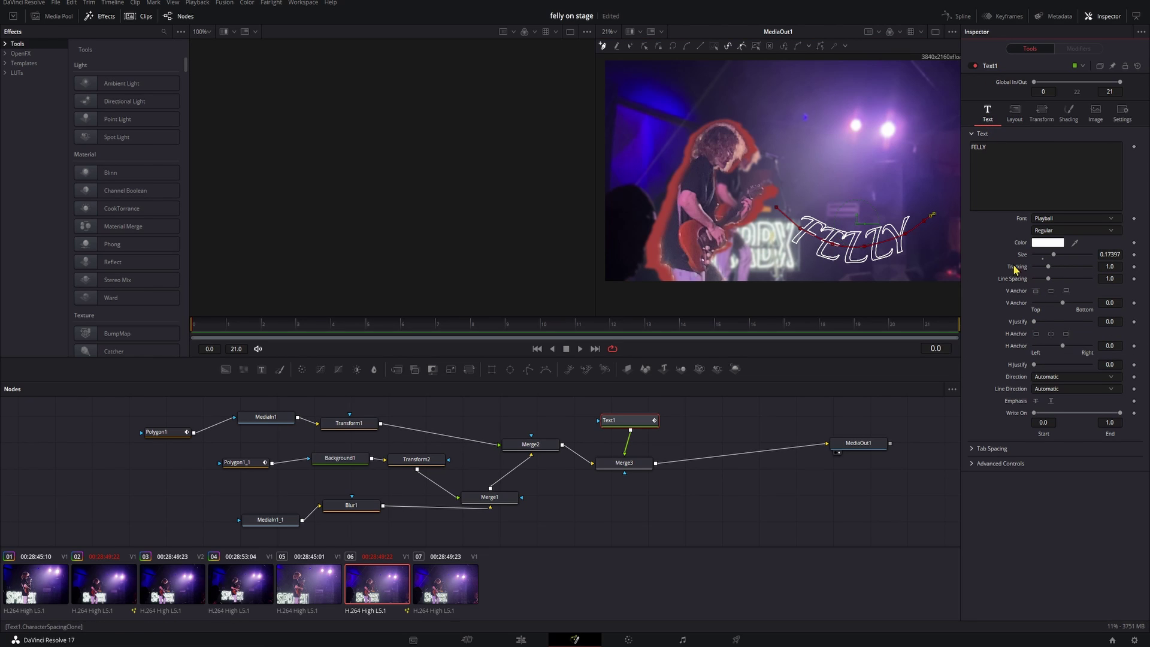
left_click_drag(1049, 273, 1050, 273)
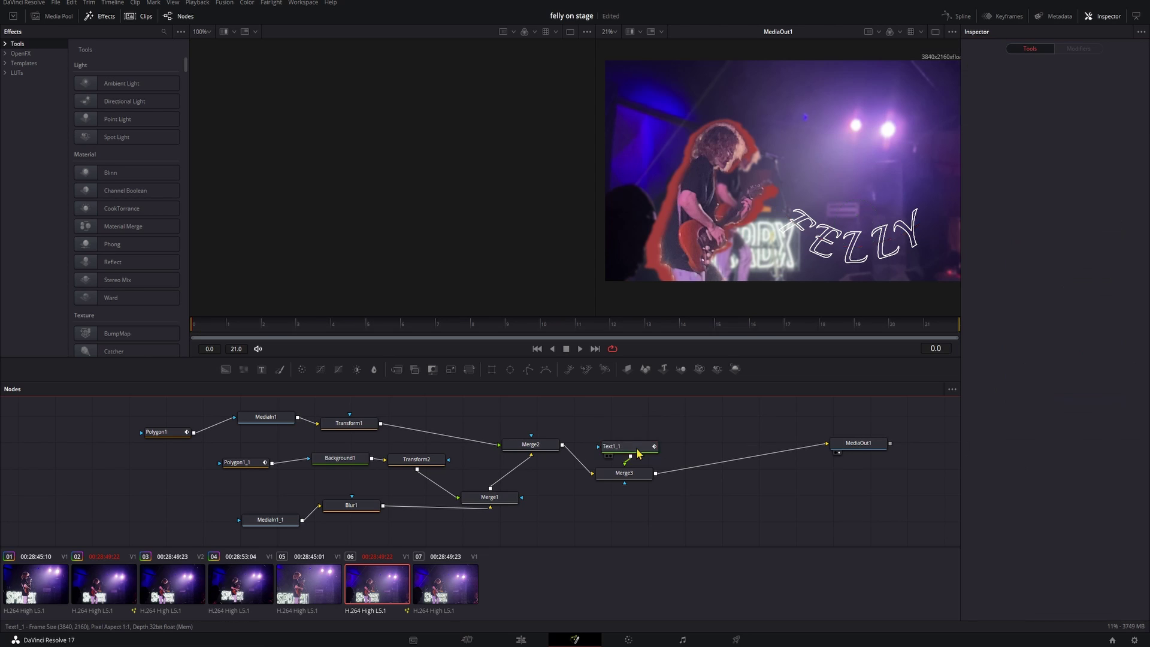
Duplicate the text node, combining both copies through Merge4 into Merge3, and arrange the nodes so each is accessible
left_click_drag(635, 450, 632, 419)
key("ctrl+v")
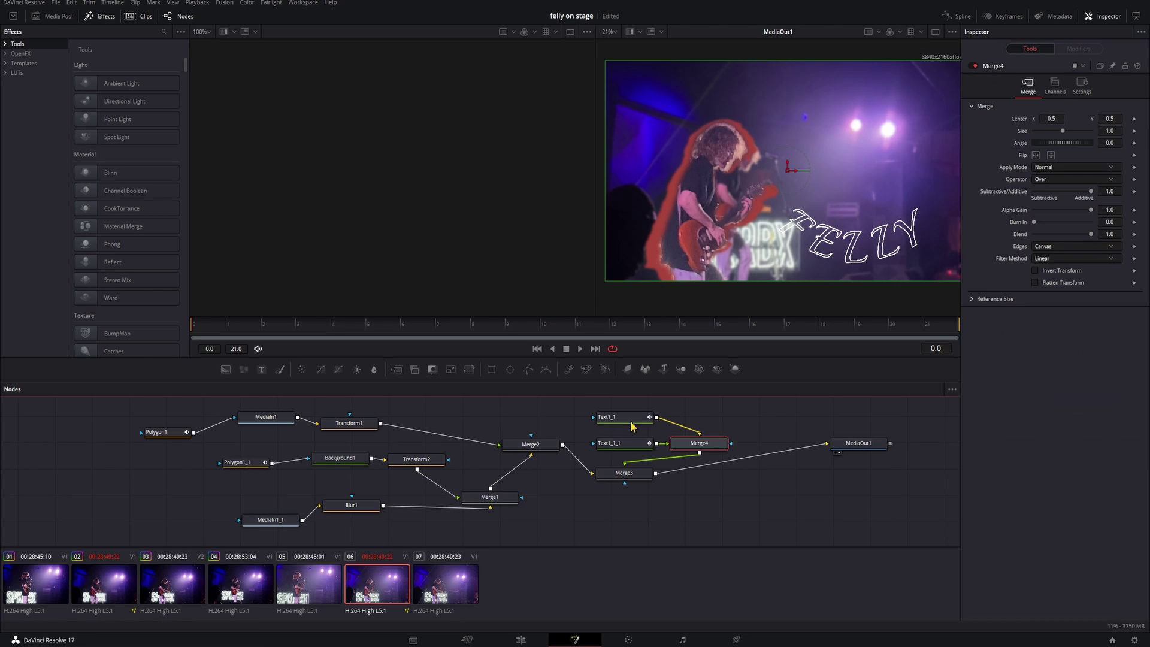
mouse_move(641, 448)
left_mouse_down()
mouse_move(689, 426)
mouse_move(674, 434)
mouse_move(676, 424)
mouse_move(644, 459)
left_mouse_up()
left_click(677, 420)
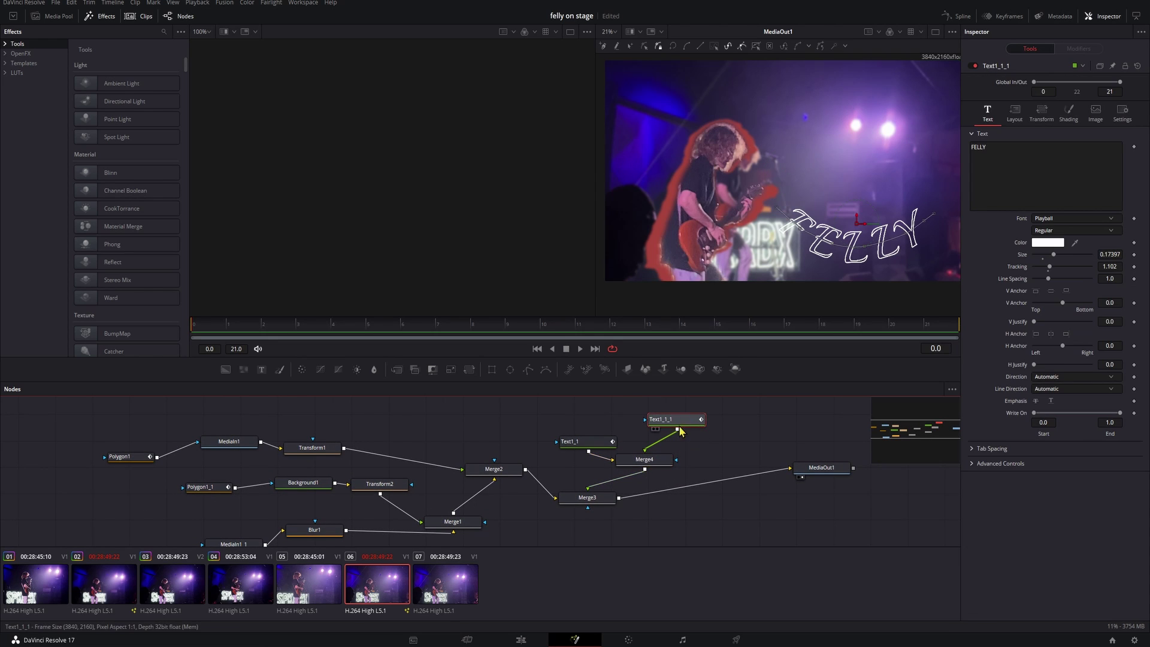
Recolour the duplicated FELLY text by sampling the red of the silhouette in the viewer
left_click(1048, 242)
left_click_drag(601, 228, 509, 221)
left_click(574, 405)
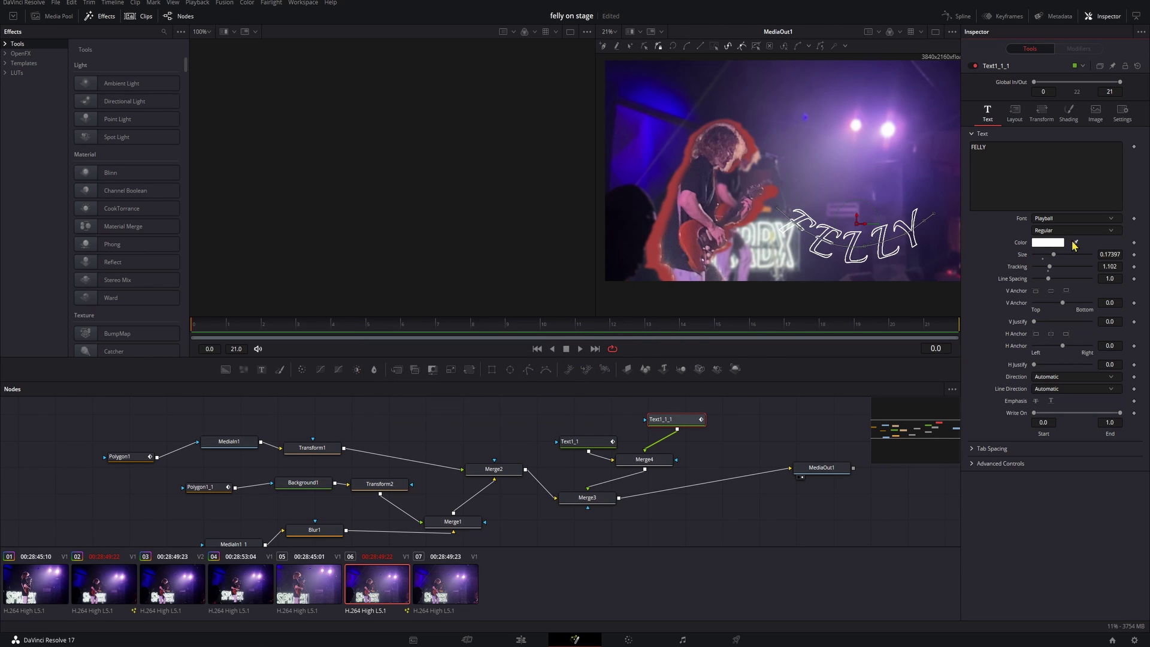
left_click_drag(1075, 242, 656, 231)
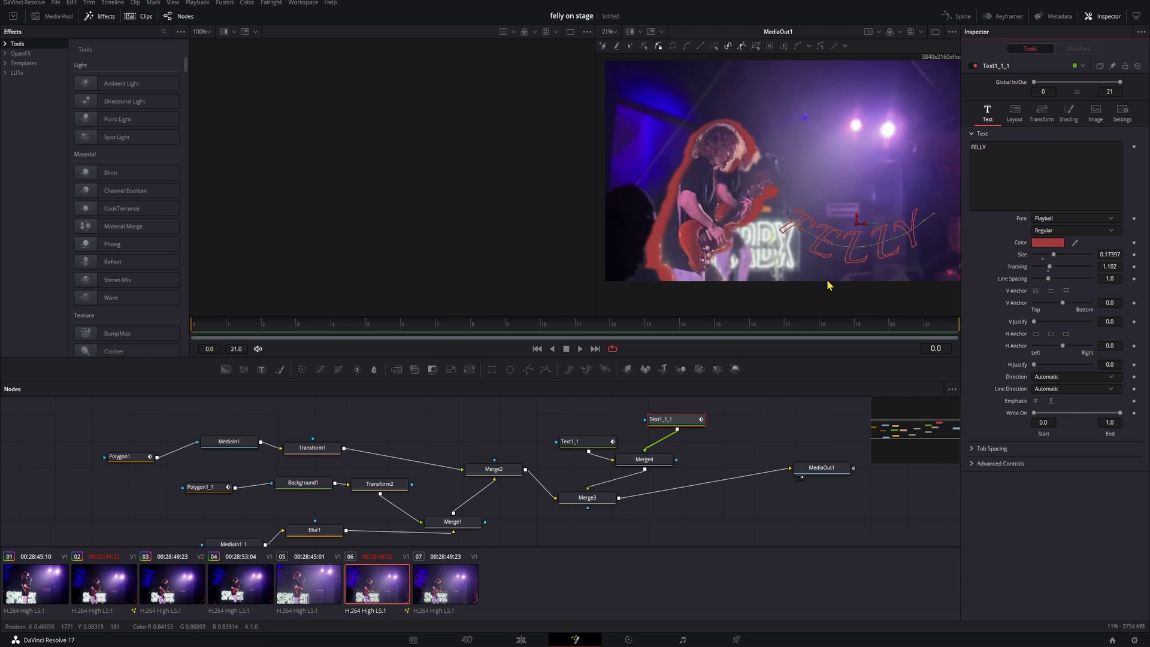
Swap the inputs of Merge4 so the white FELLY text lies over the red copy, and space out the nodes
left_click(663, 462)
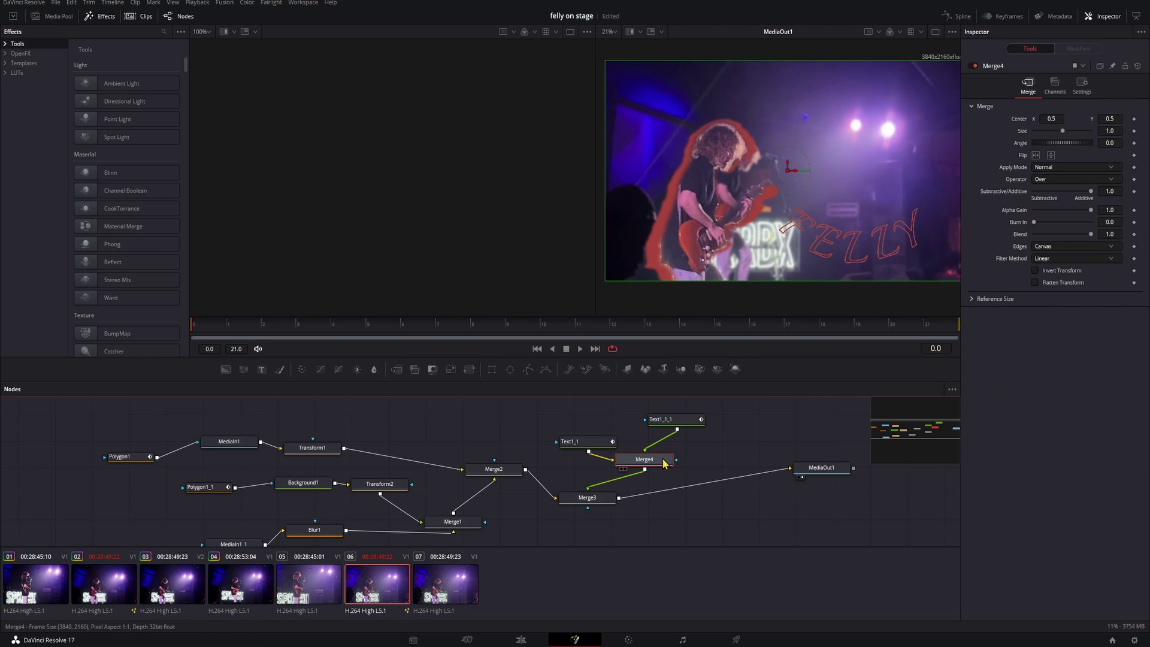
key("ctrl+t")
mouse_move(642, 462)
left_mouse_down()
mouse_move(728, 480)
mouse_move(654, 456)
left_mouse_up()
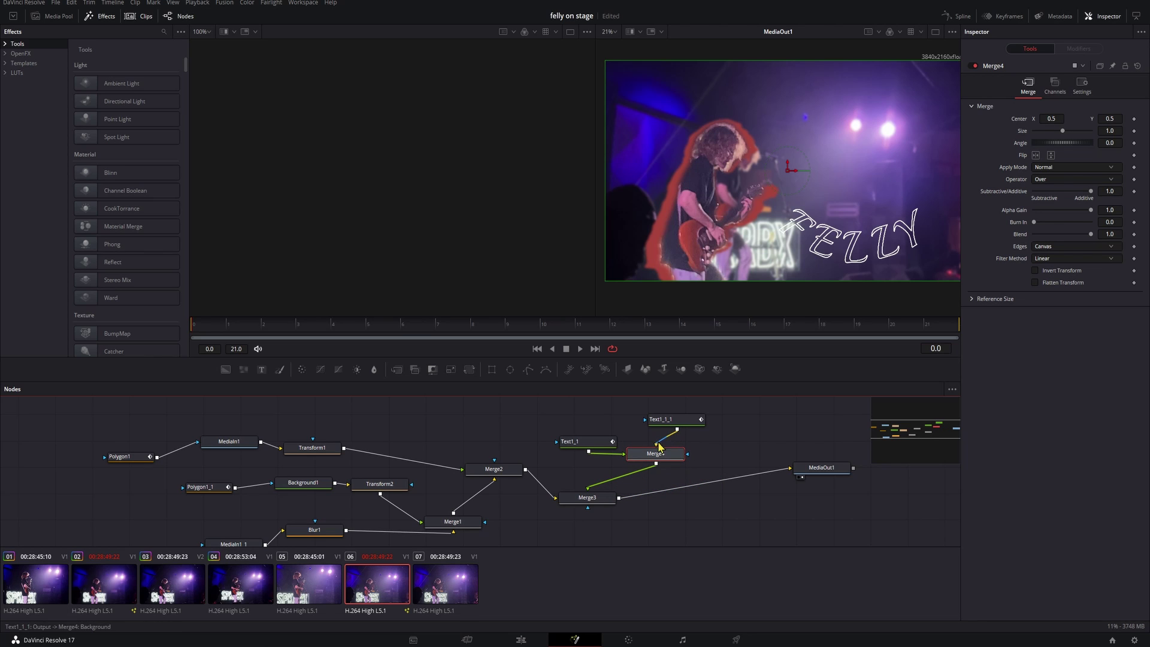
mouse_move(580, 442)
left_mouse_down()
mouse_move(569, 425)
mouse_move(563, 436)
left_mouse_up()
Set the red text copy's outline thickness to 0.0496 and restrict the outline to Outside Only
left_click(674, 419)
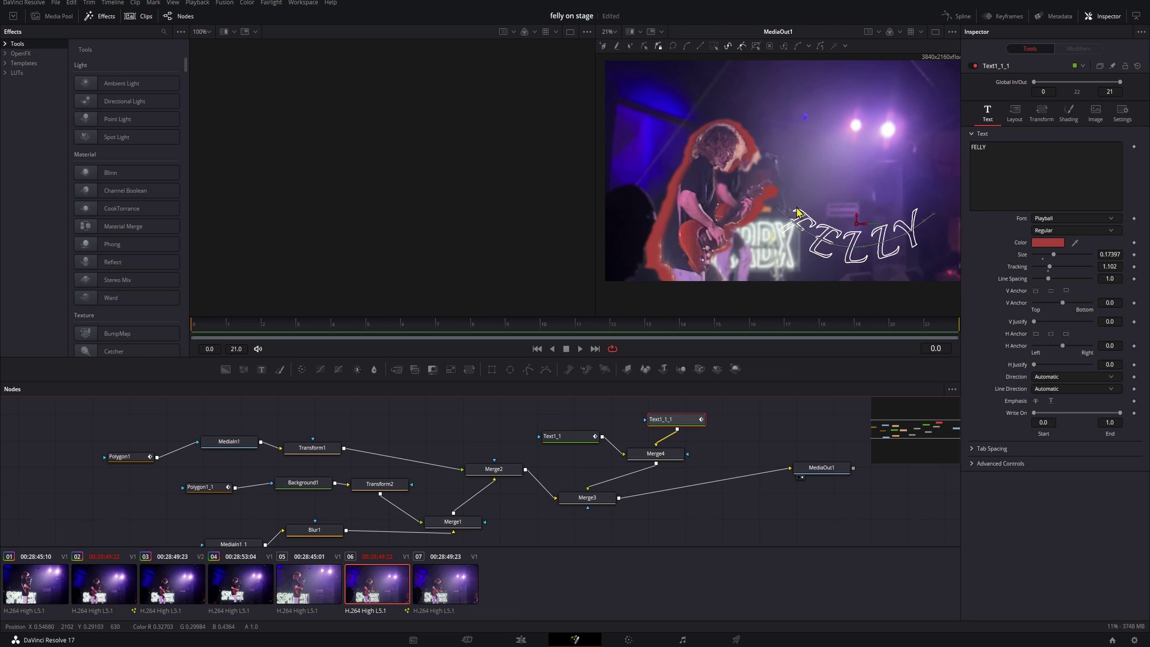
left_click(1068, 113)
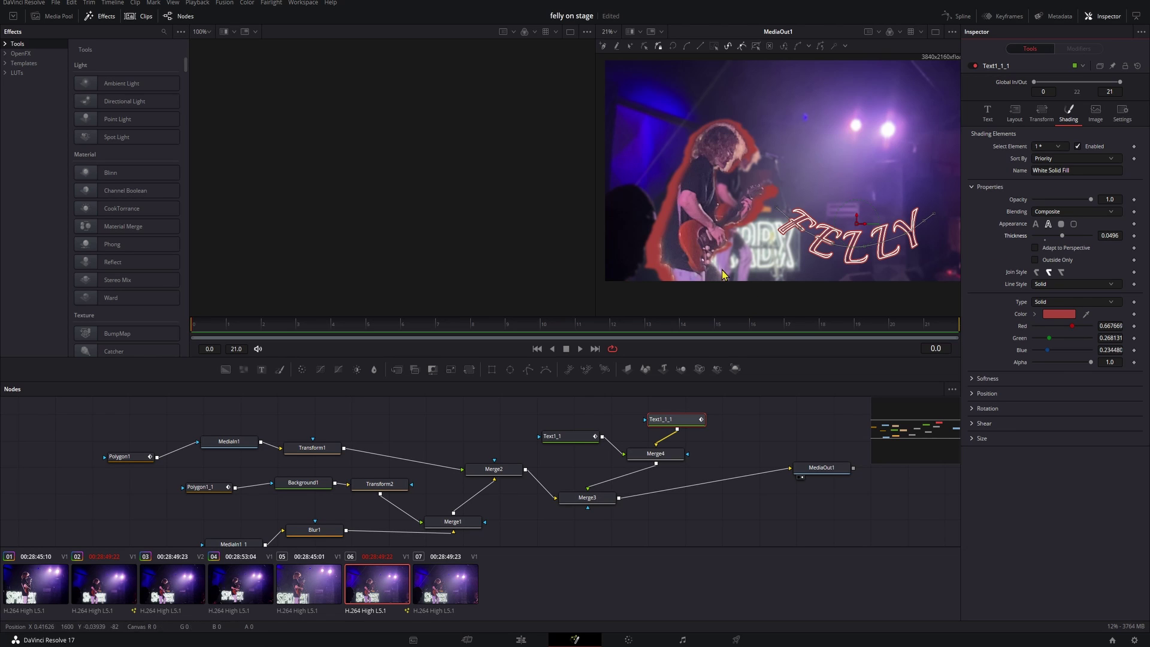
left_click(1036, 260)
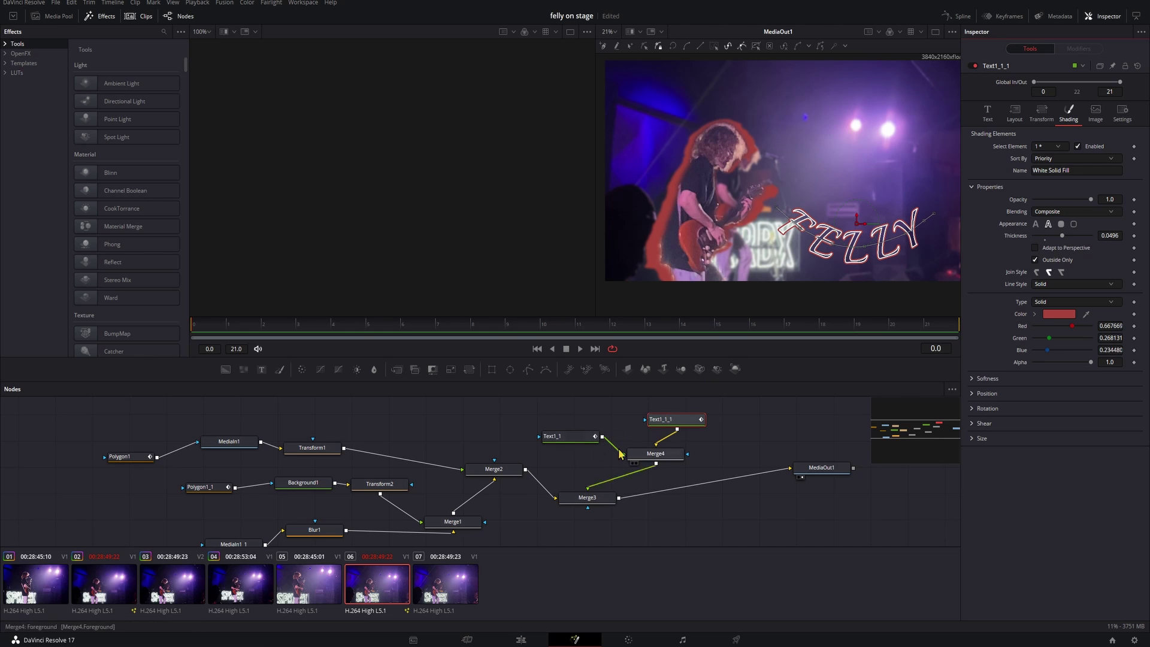
Restrict the white FELLY text's outline to Outside Only and thicken the title's outline
left_click(569, 436)
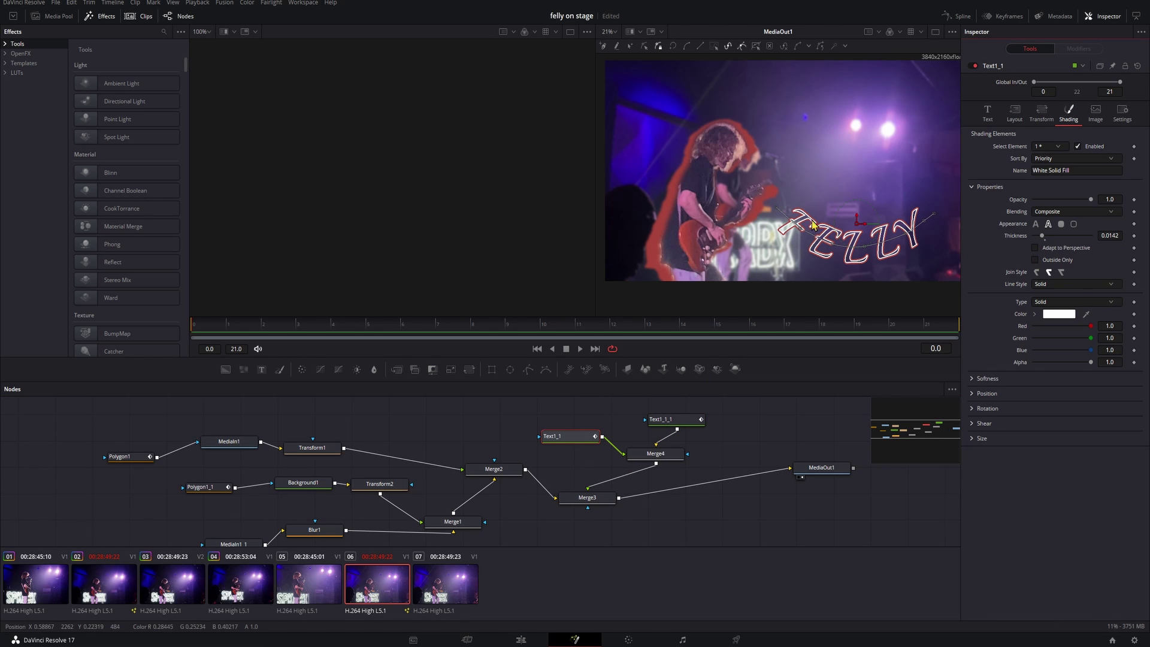
left_click(1036, 260)
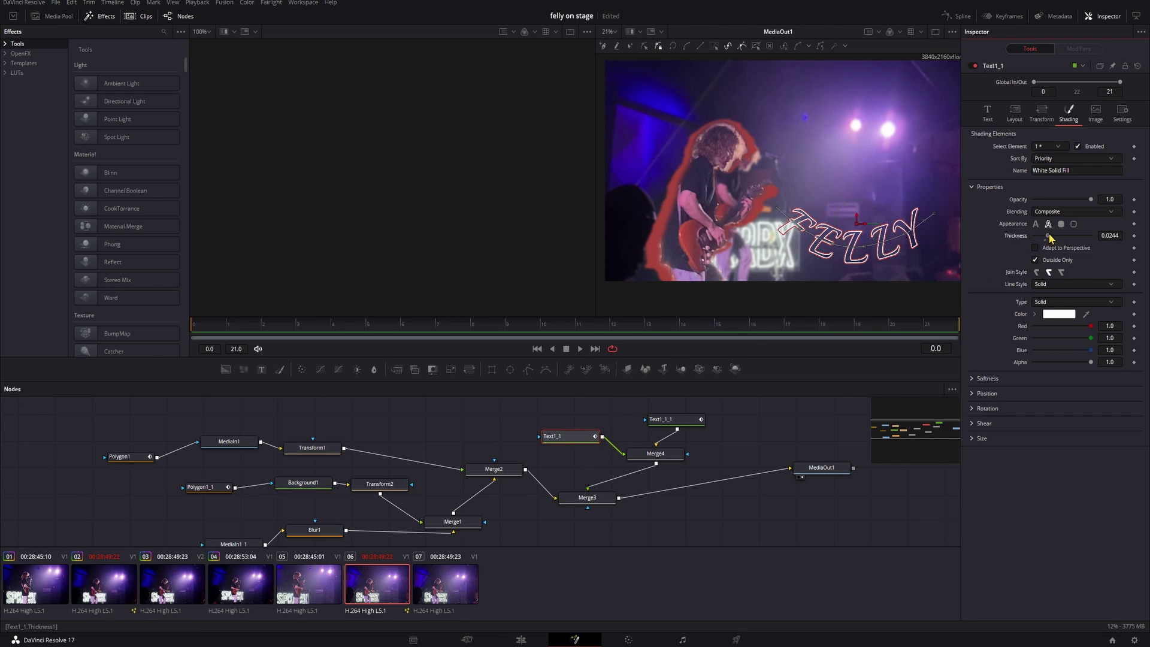
left_click_drag(1058, 237, 1073, 236)
left_click(659, 420)
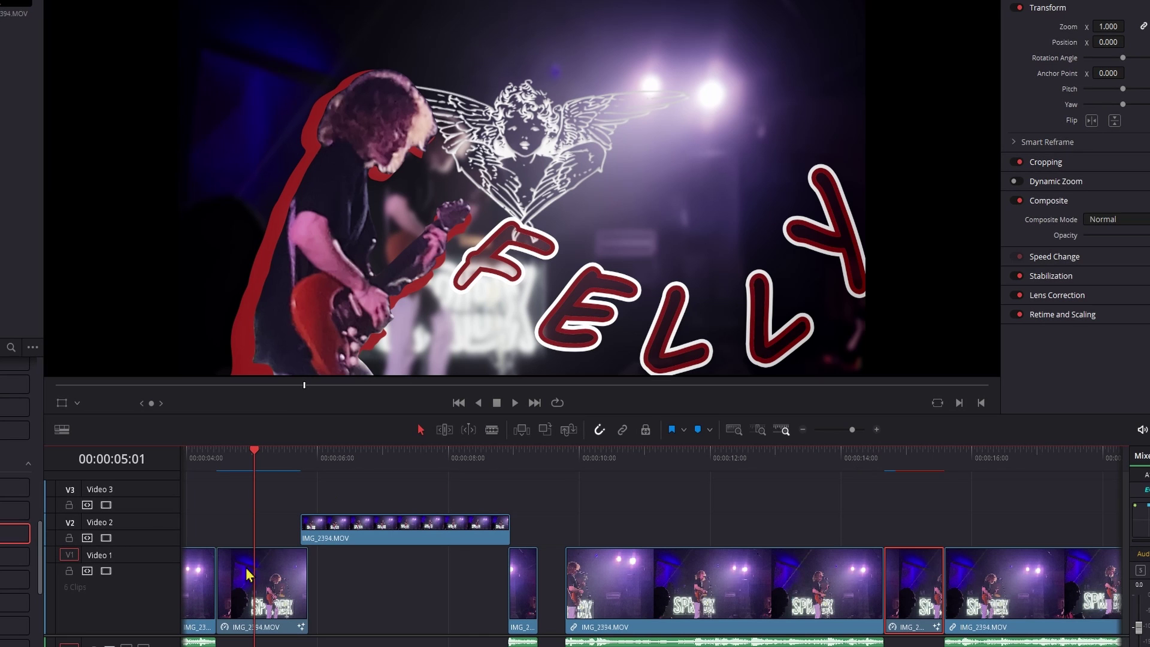
Compare the new freeze frame on the Edit timeline with the finished example around 00:00:05:01
left_click(921, 471)
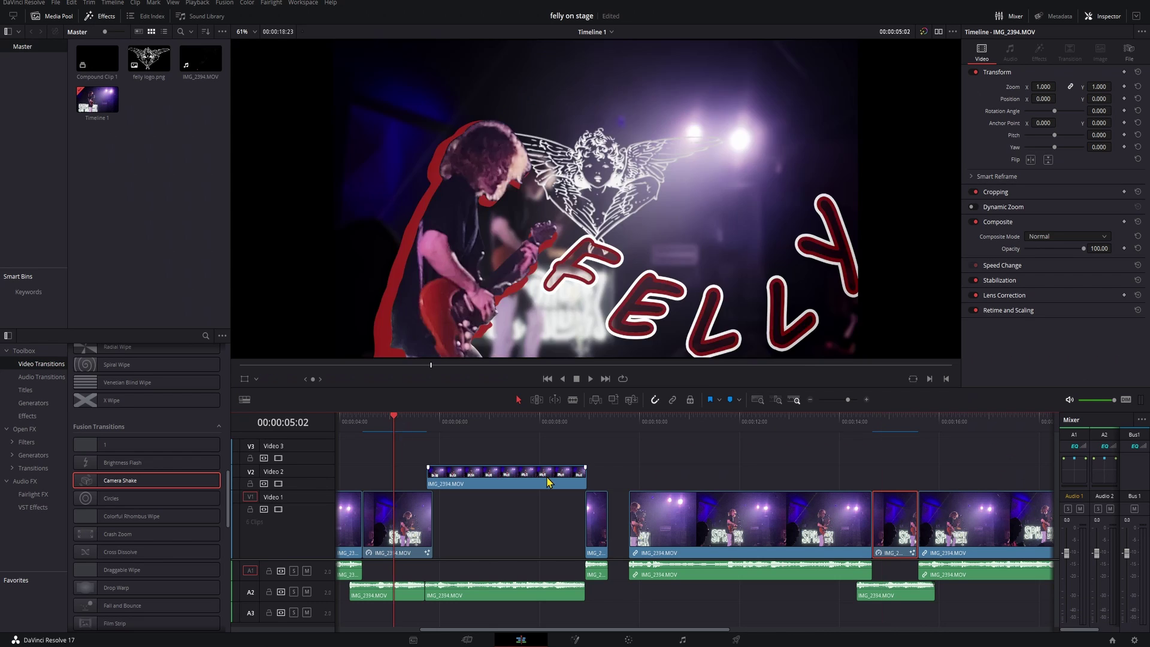
left_click(883, 425)
left_click(390, 425)
left_click(890, 428)
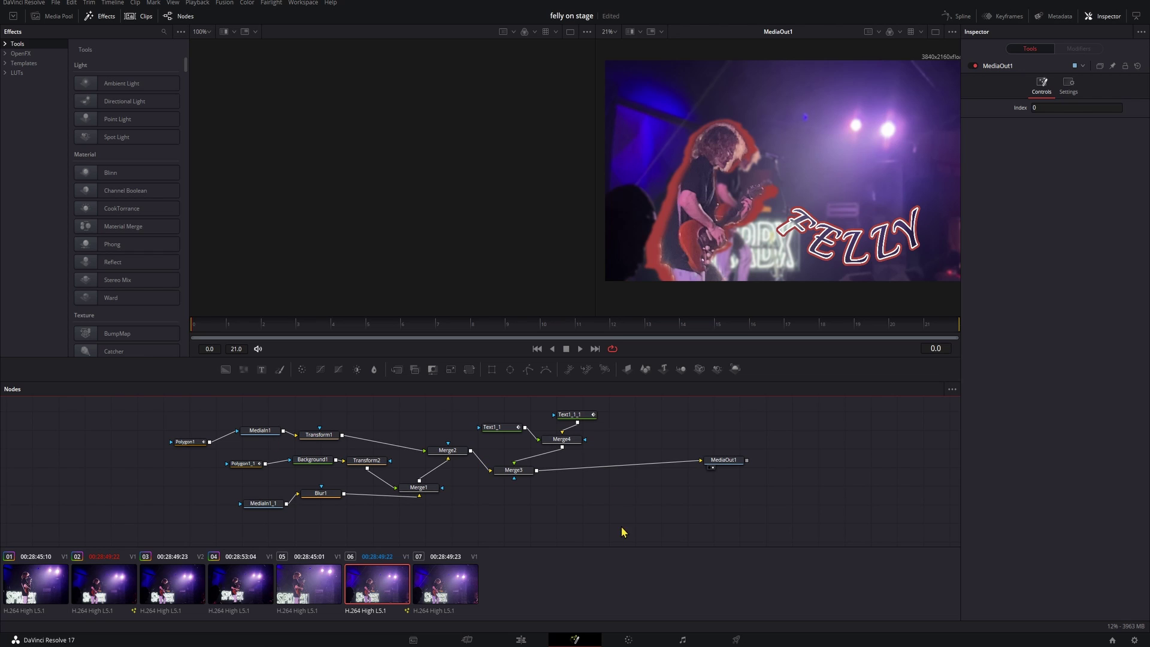
Add felly logo.png from the Media Pool to the node graph beside the text nodes
left_click_drag(621, 531, 108, 419)
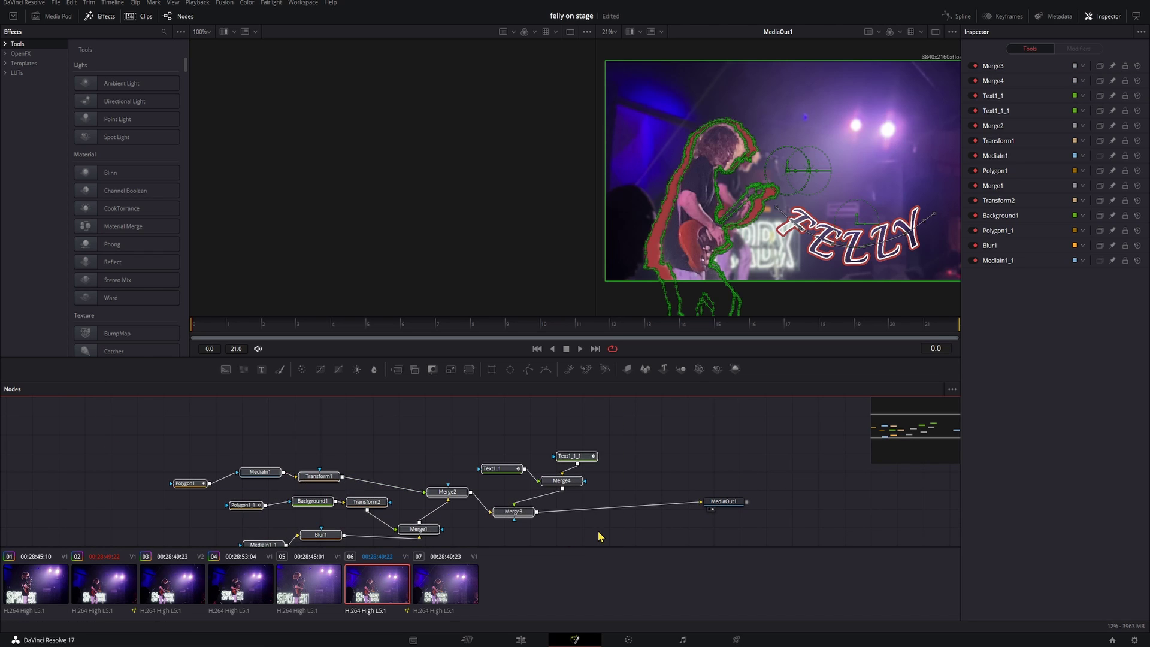
scroll(596, 530, "down", 2)
left_click_drag(620, 518, 578, 498)
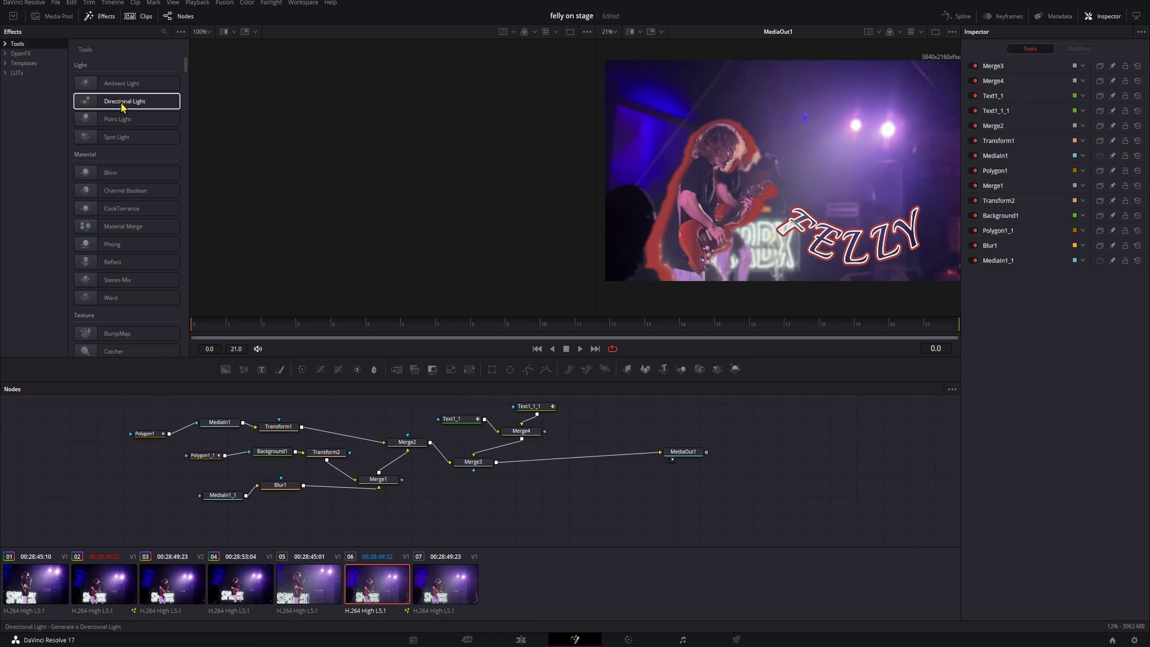
left_click_drag(561, 442, 521, 454)
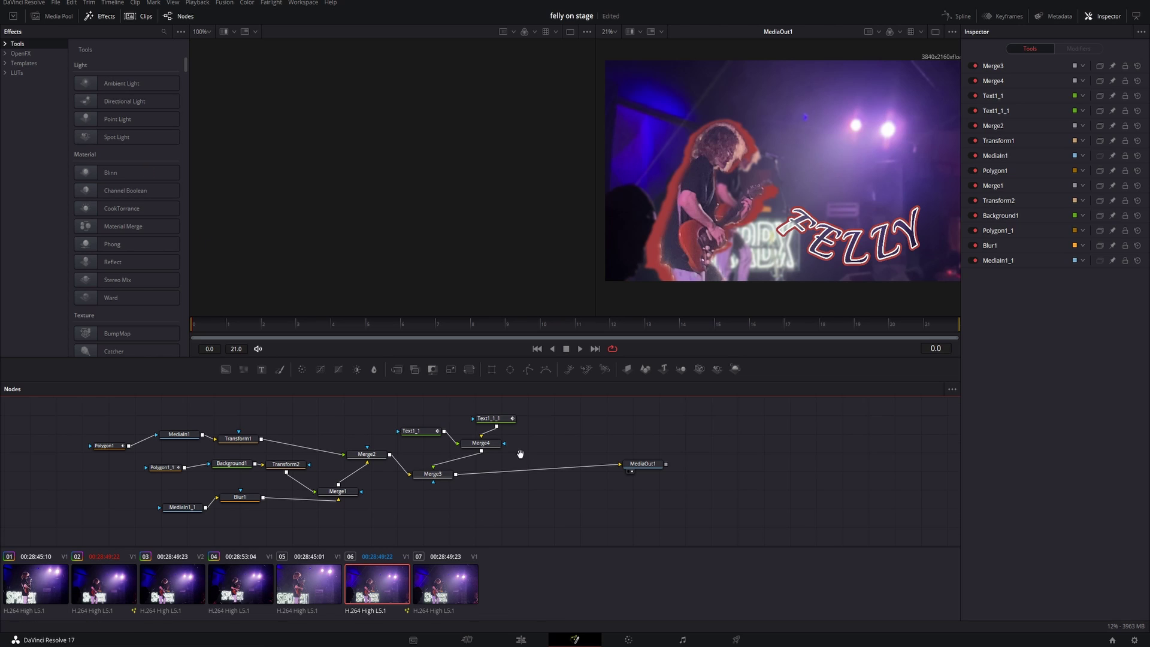
left_click(54, 18)
left_click_drag(122, 104, 560, 419)
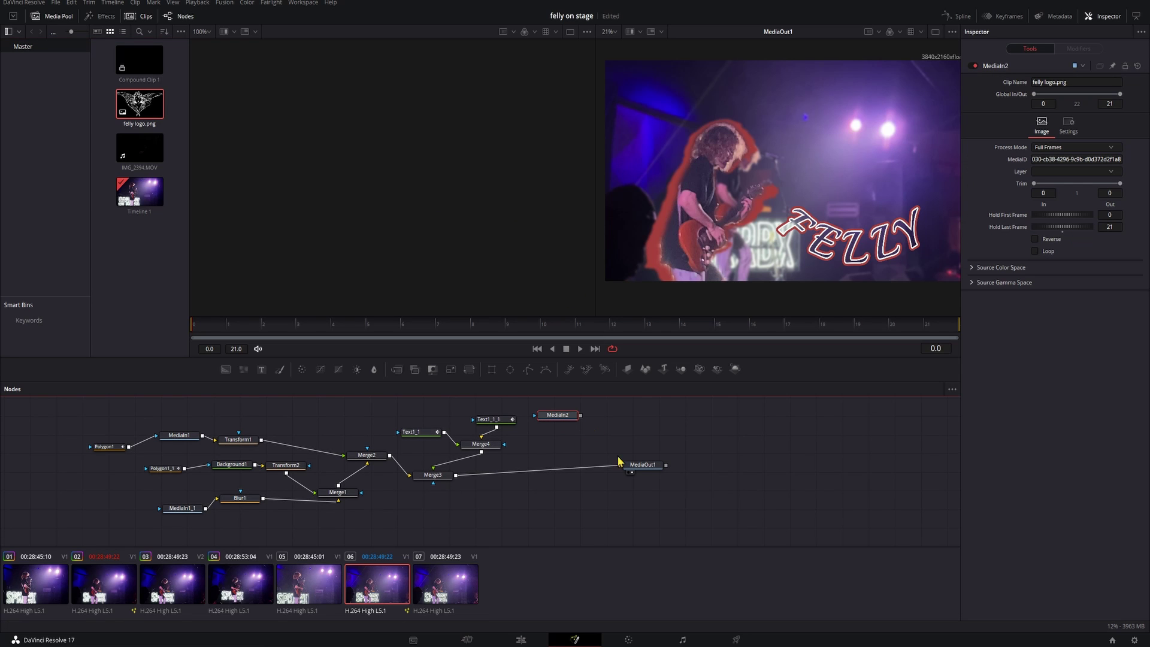
Make room before MediaOut1, insert a Merge node between Merge3 and MediaOut1, and show it in the empty viewer
left_click_drag(623, 463, 664, 471)
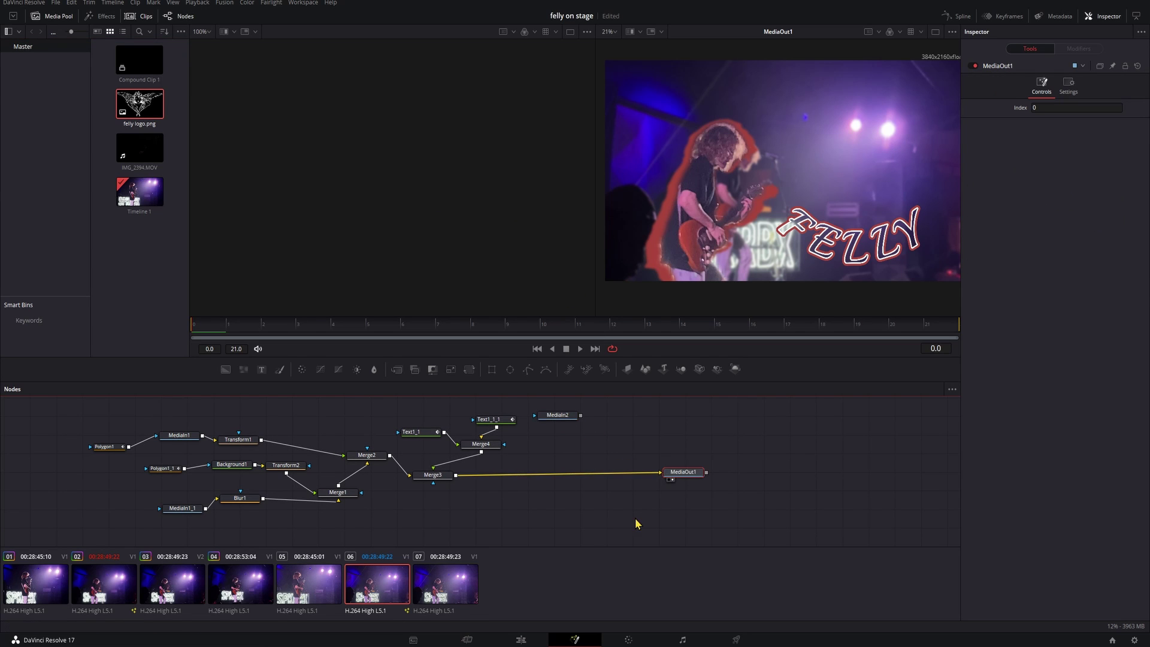
left_click(402, 373)
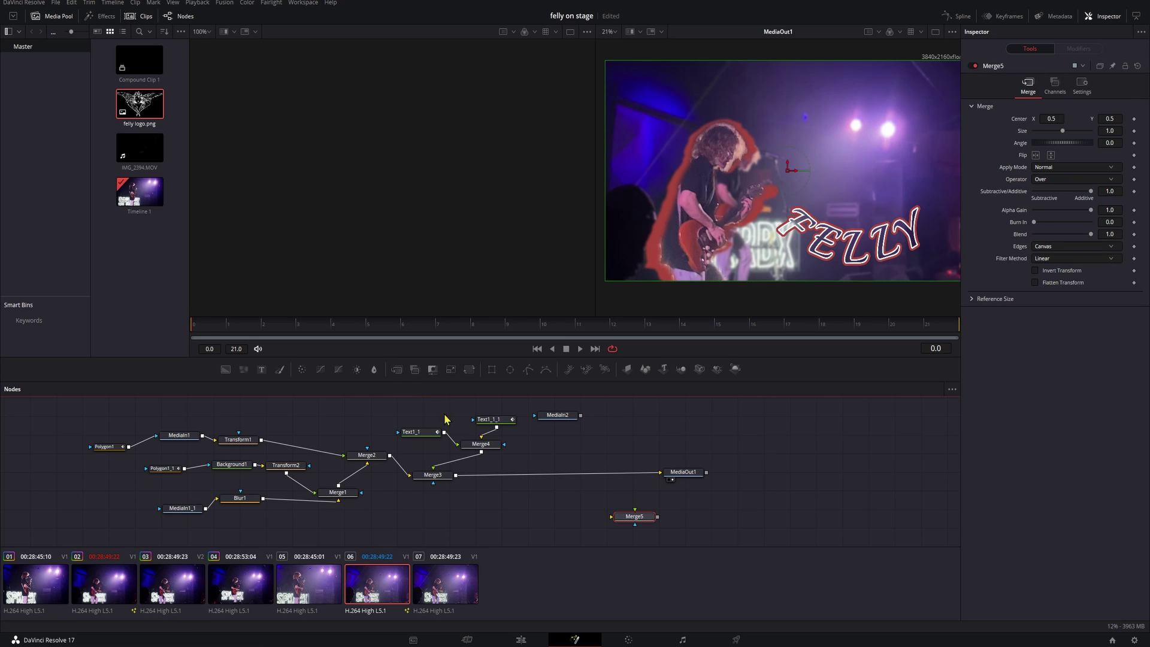
left_click_drag(632, 519, 580, 482)
key("1")
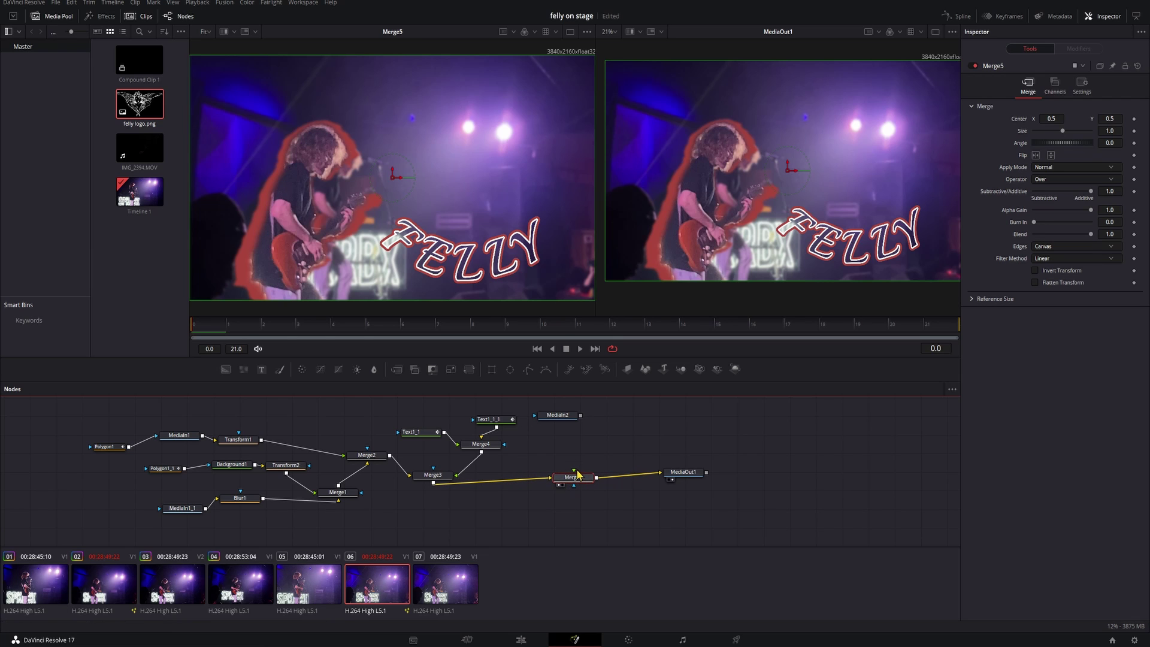
Connect the logo's MediaIn2 to the foreground of Merge5 and align the two nodes vertically
left_click(570, 416)
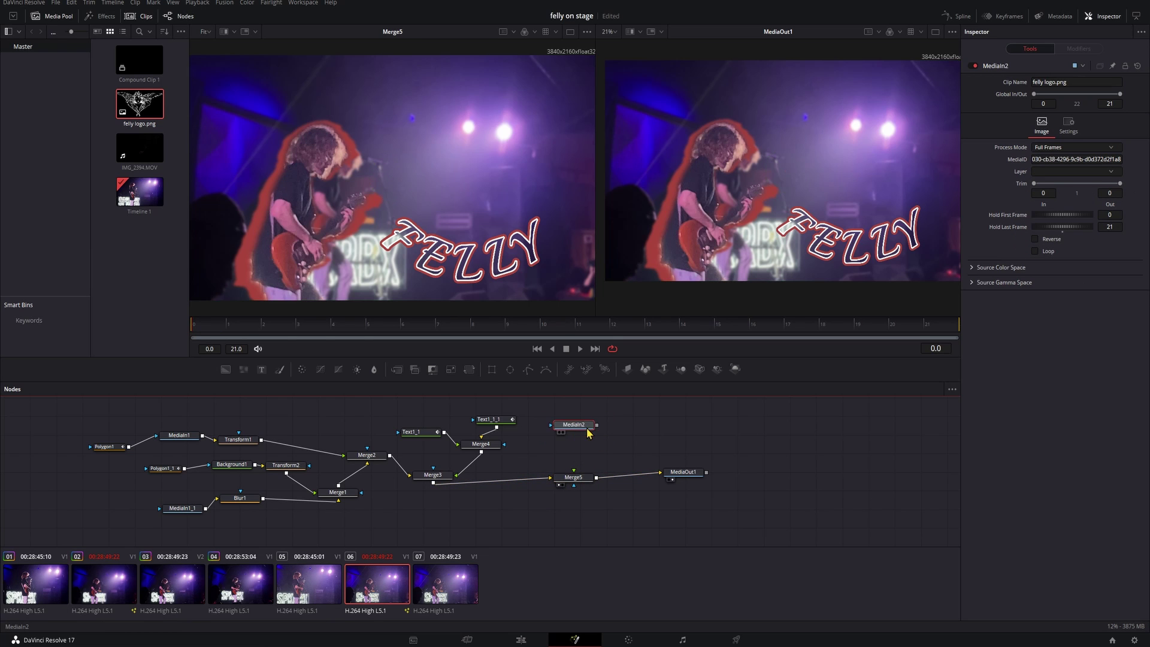
left_click_drag(581, 421, 578, 478)
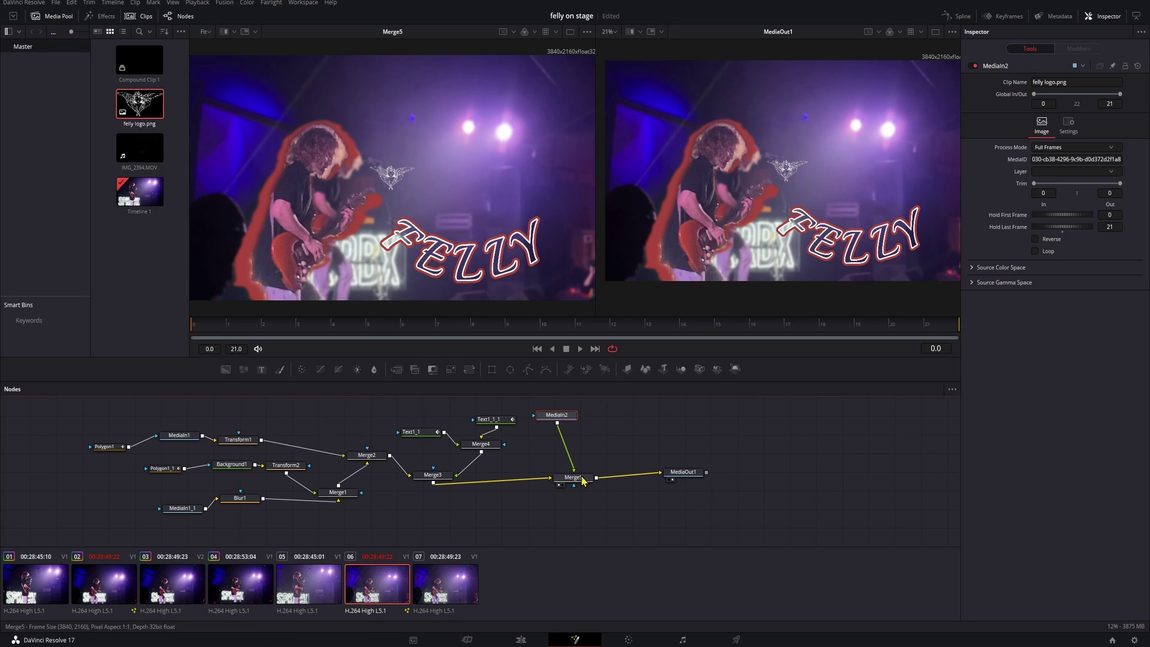
left_click(574, 481)
left_click_drag(556, 416, 570, 423)
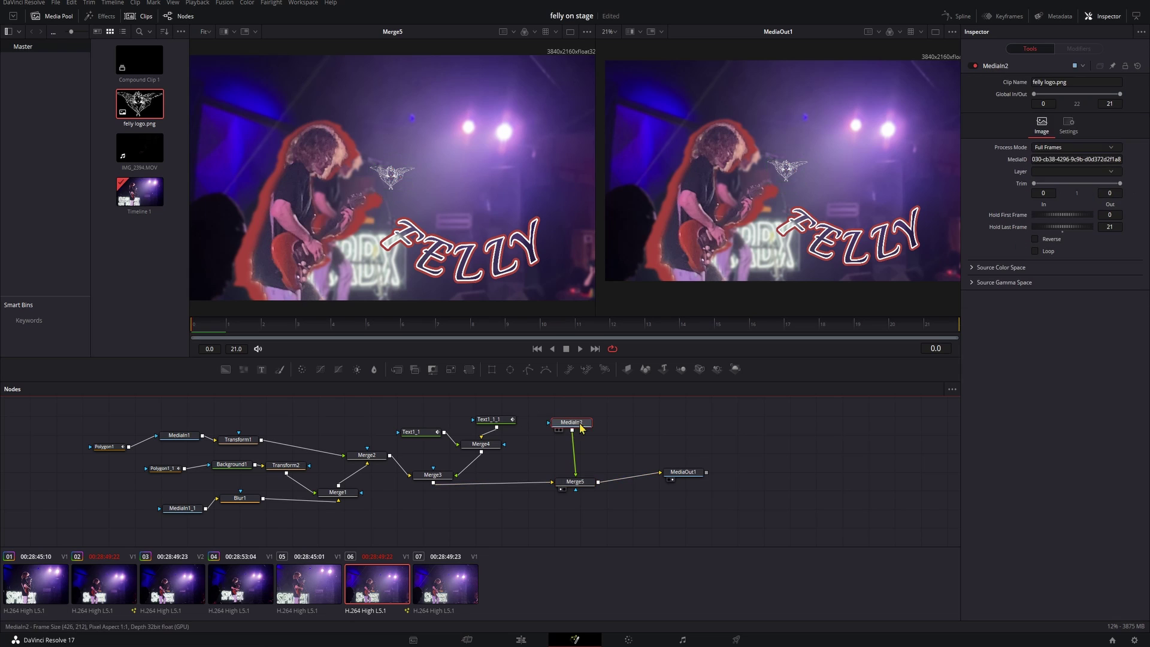
Insert a Transform node between MediaIn2 and Merge5 and space the logo nodes apart
left_click(469, 370)
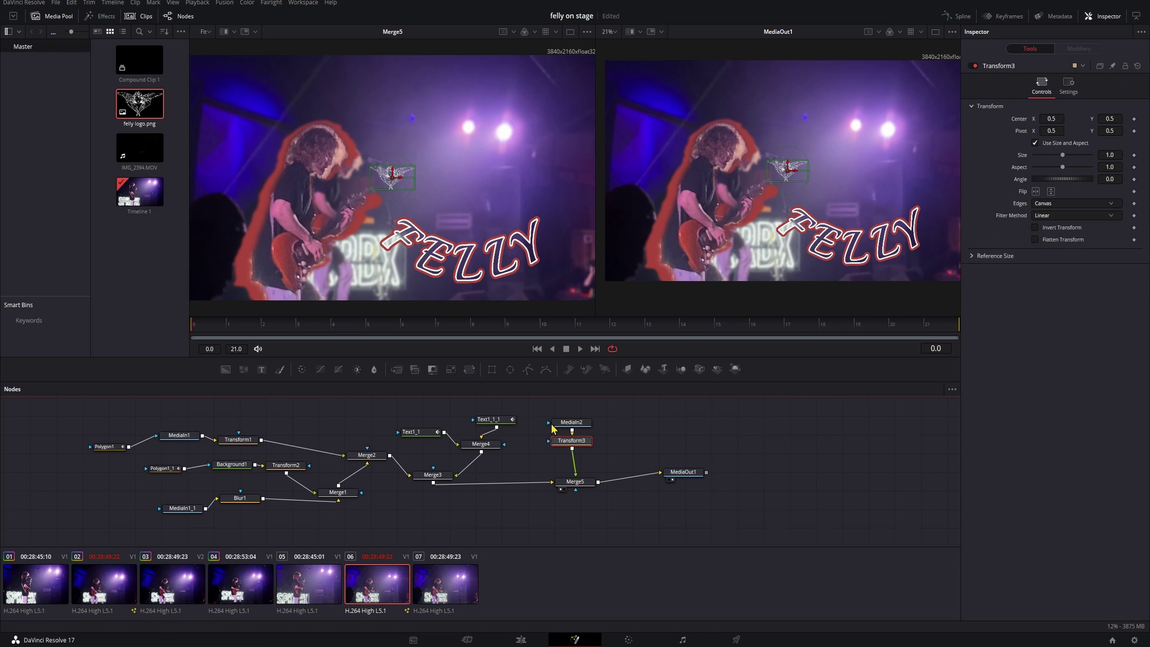
left_click_drag(571, 451, 571, 413)
left_click_drag(589, 445, 591, 436)
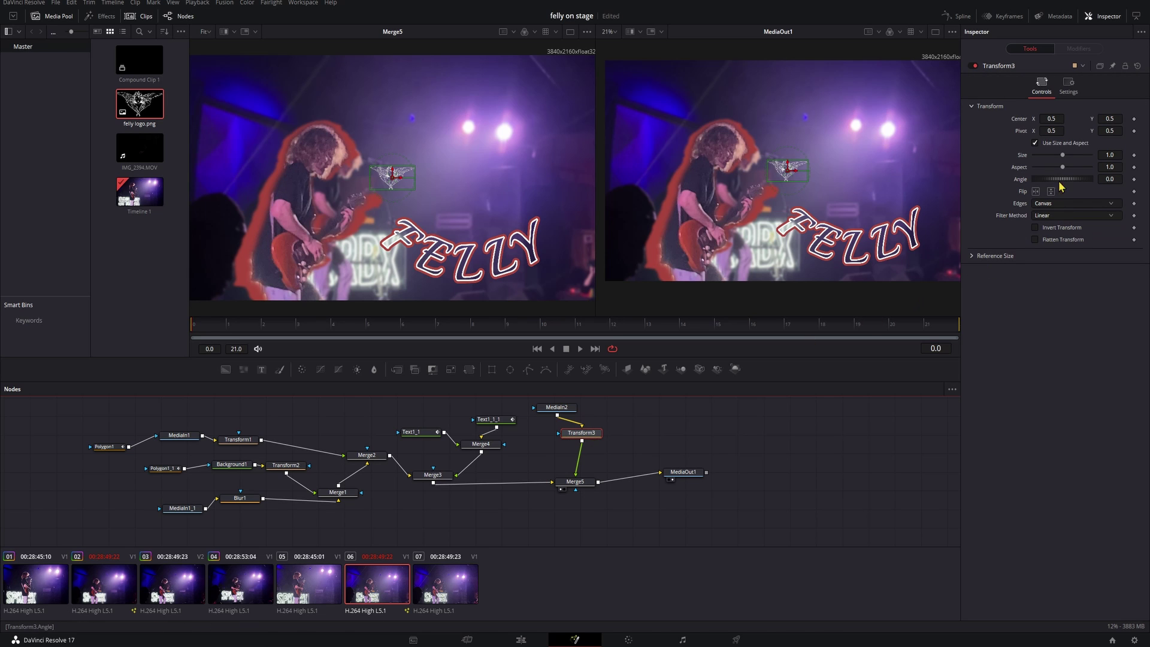
Enlarge the logo to size 5.0 and position its centre at X 0.592 and Y 1.703
left_click_drag(1064, 161, 1085, 161)
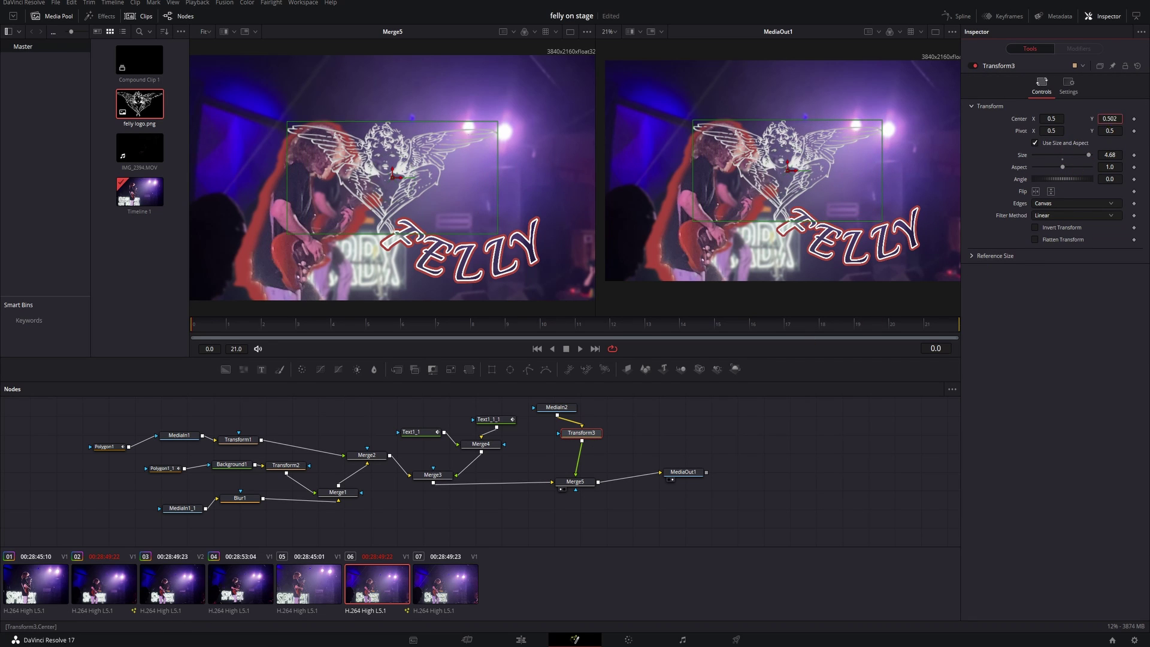
left_click_drag(1102, 119, 1142, 119)
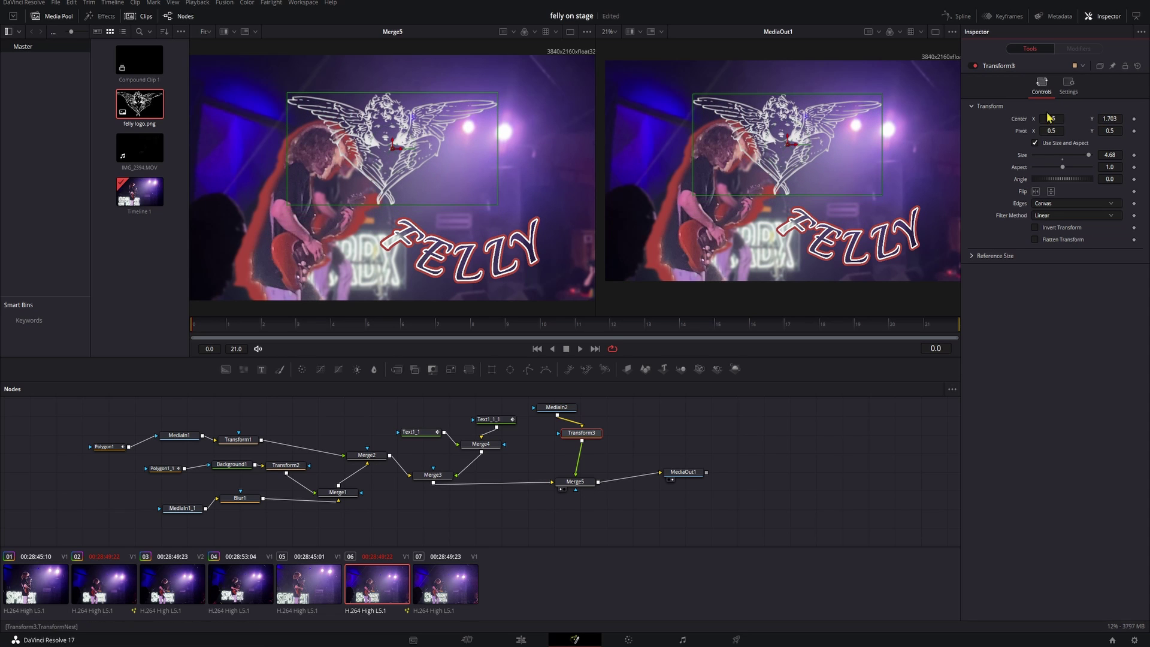
left_click_drag(1044, 117, 1047, 122)
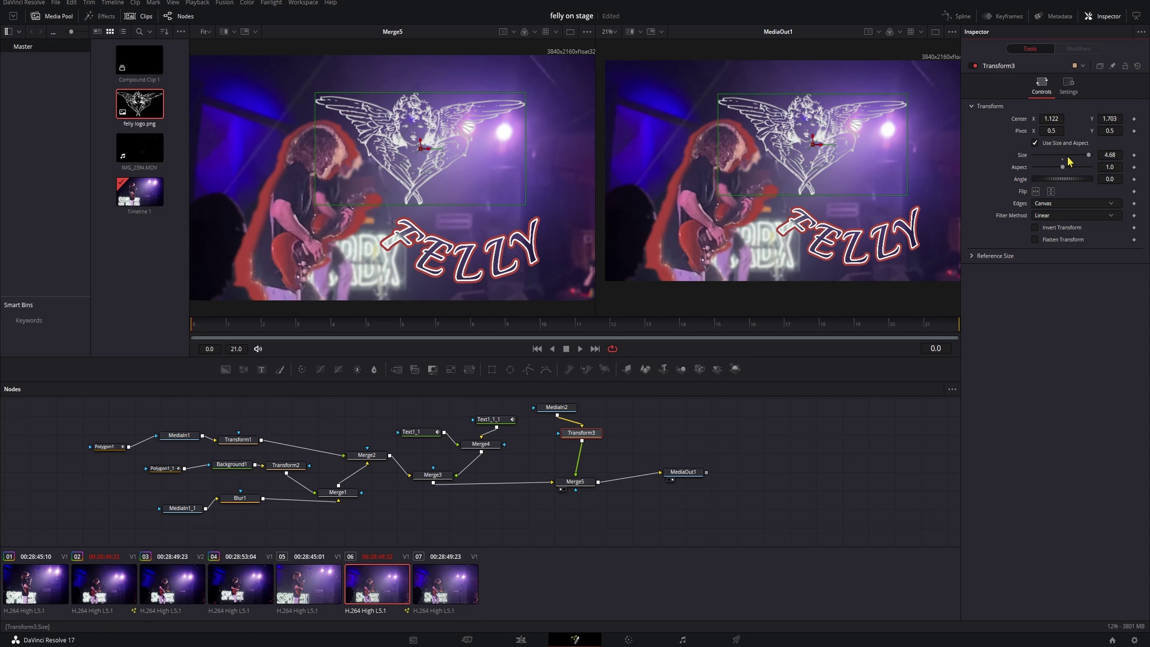
left_click_drag(1089, 157, 1096, 156)
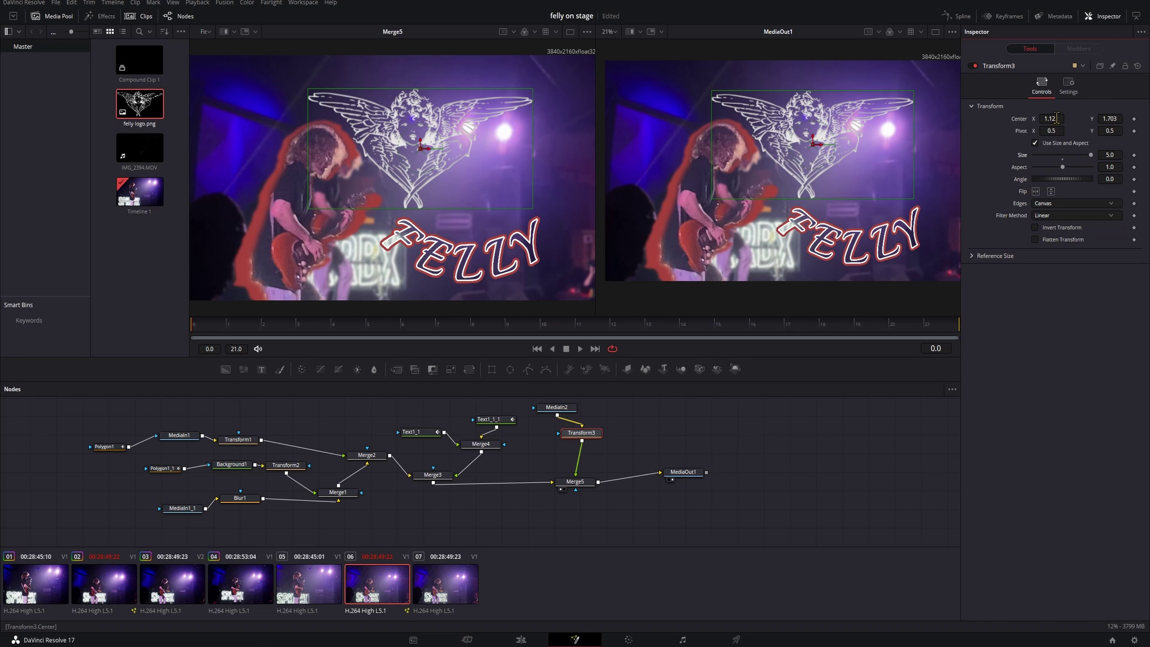
left_click_drag(1055, 119, 832, 132)
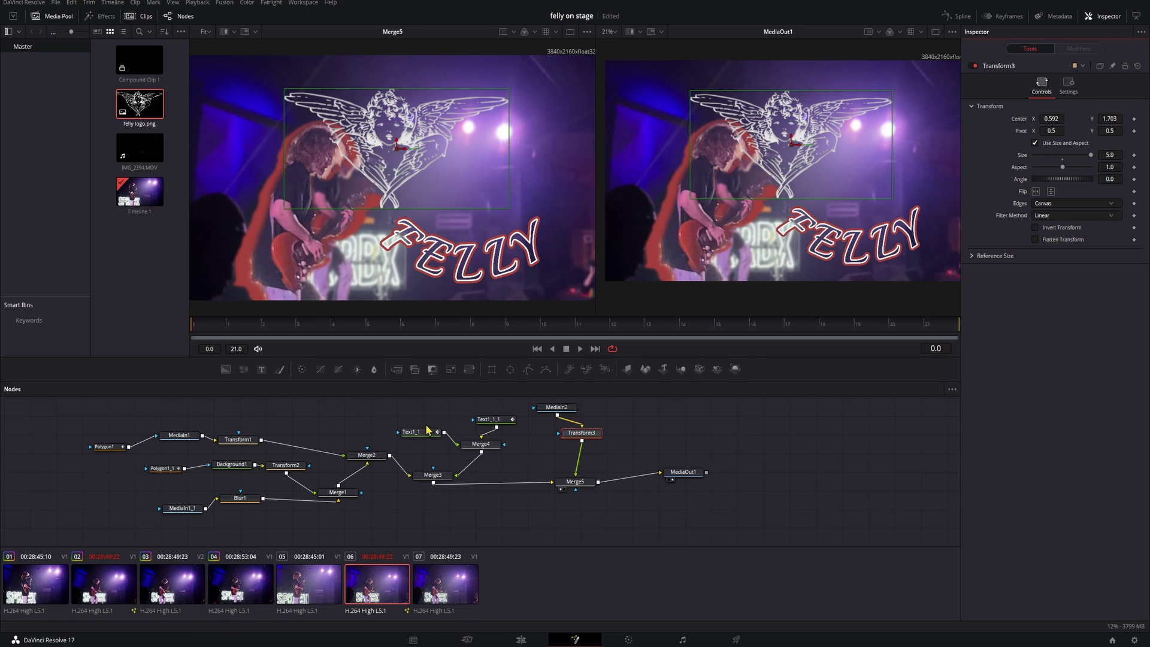
Make room between Blur1 and Merge1 and insert a new Merge node on the blurred background's connection
left_click_drag(345, 495, 330, 490)
left_click(325, 480)
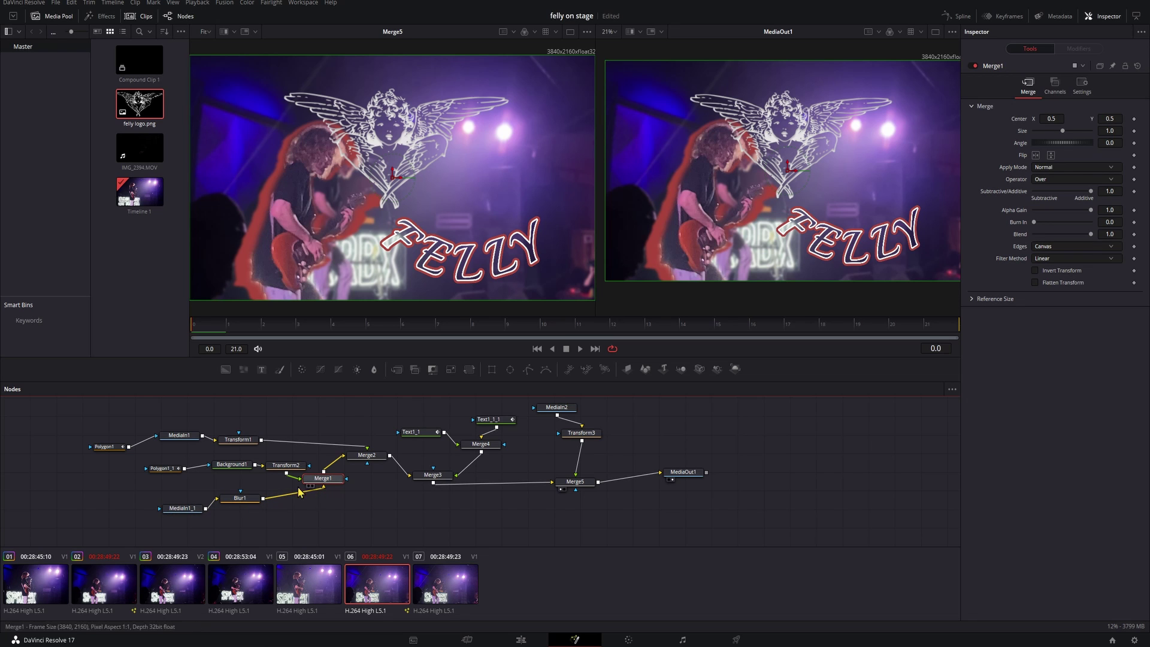
left_click_drag(253, 521, 160, 515)
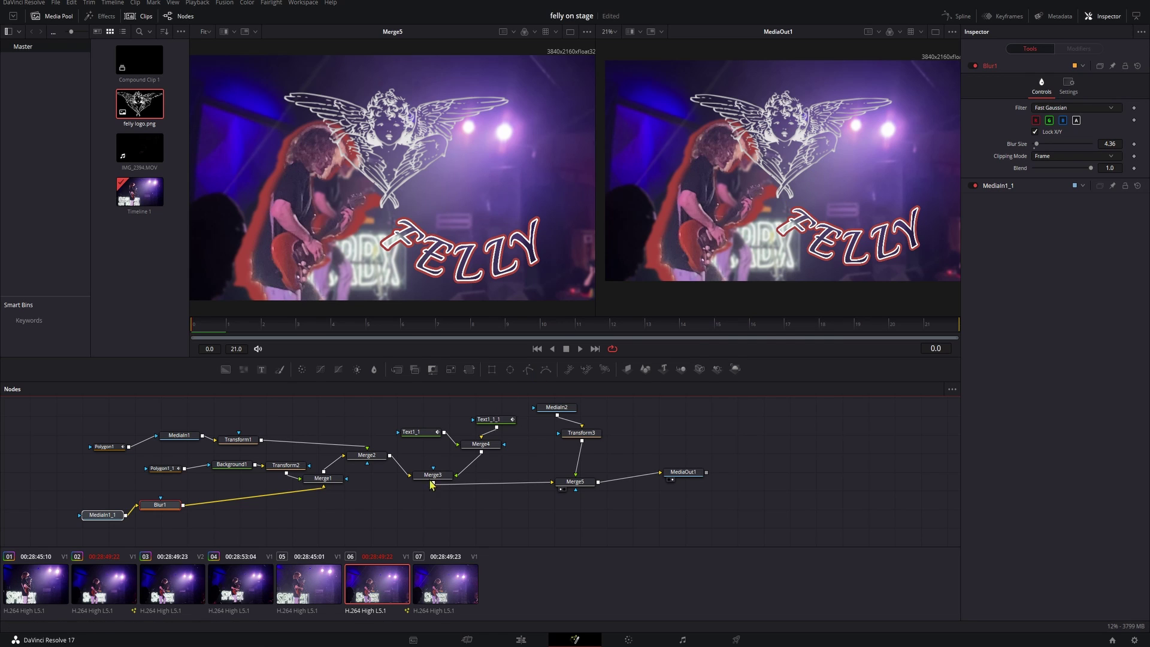
left_click(355, 521)
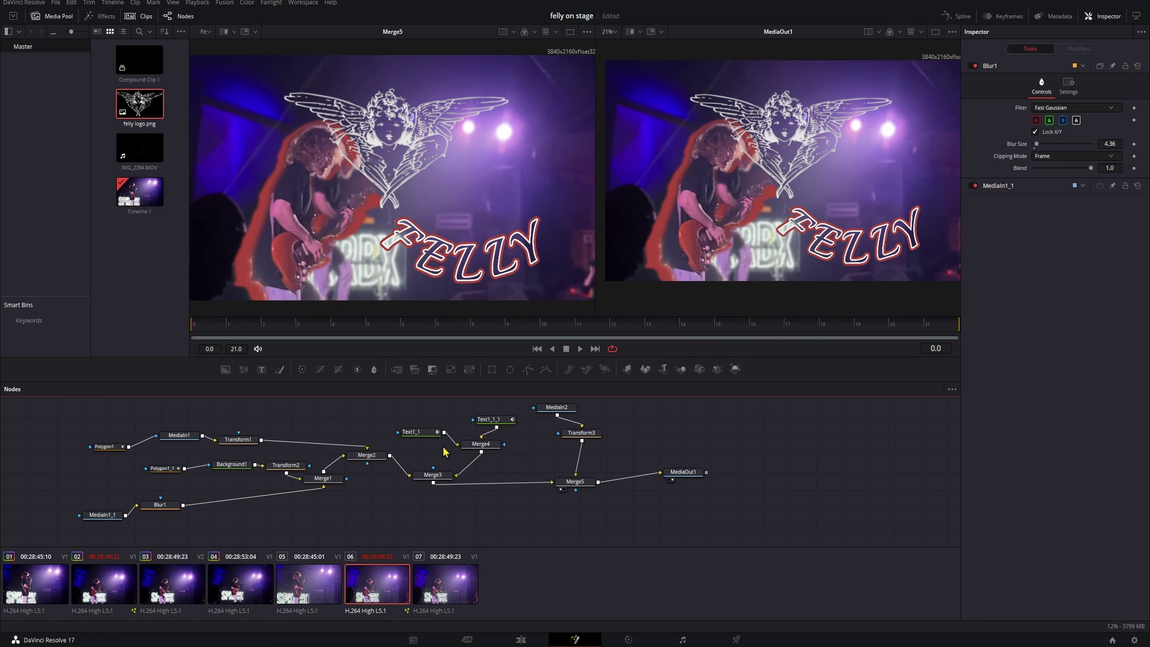
left_click(415, 369)
left_click_drag(356, 520, 279, 517)
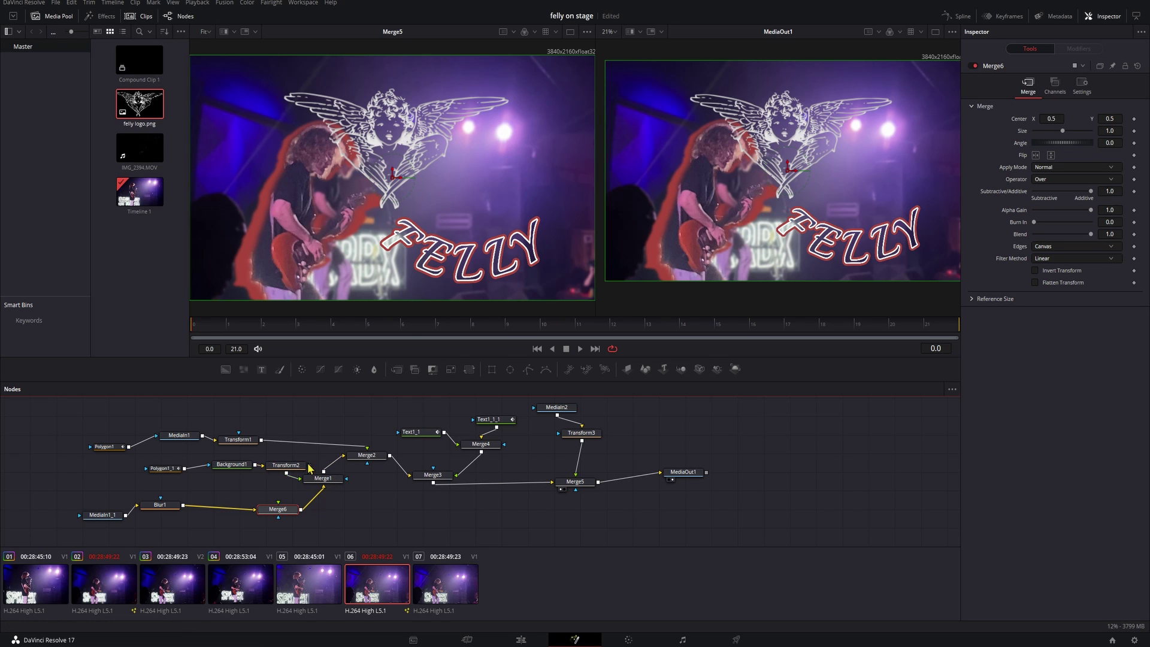
Disconnect Transform3 from Merge5, connect it to Merge6, and relocate the logo nodes beside the blurred background nodes
left_click(577, 469)
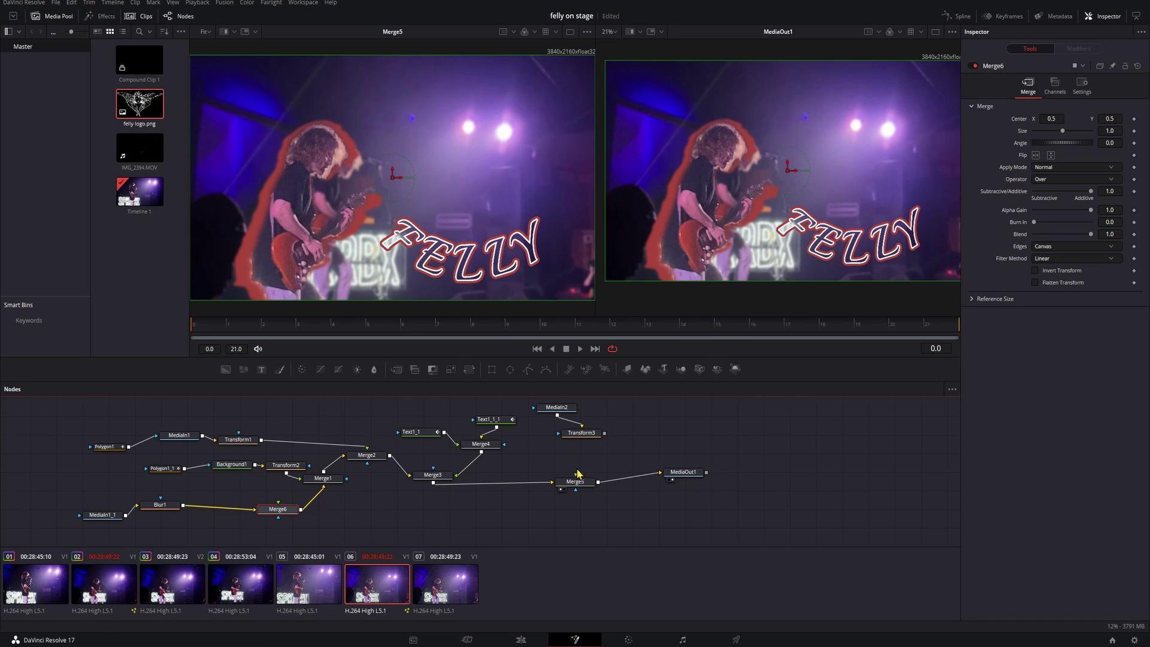
left_click_drag(605, 433, 278, 508)
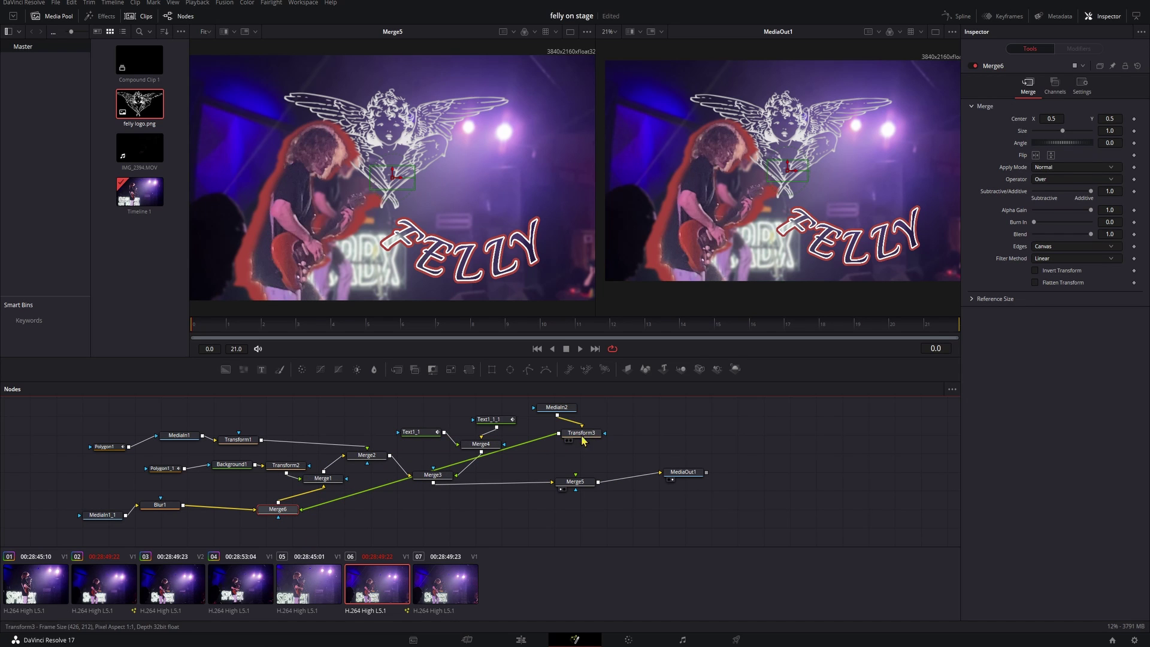
scroll(555, 408, "up", 1)
left_click_drag(611, 444, 65, 506)
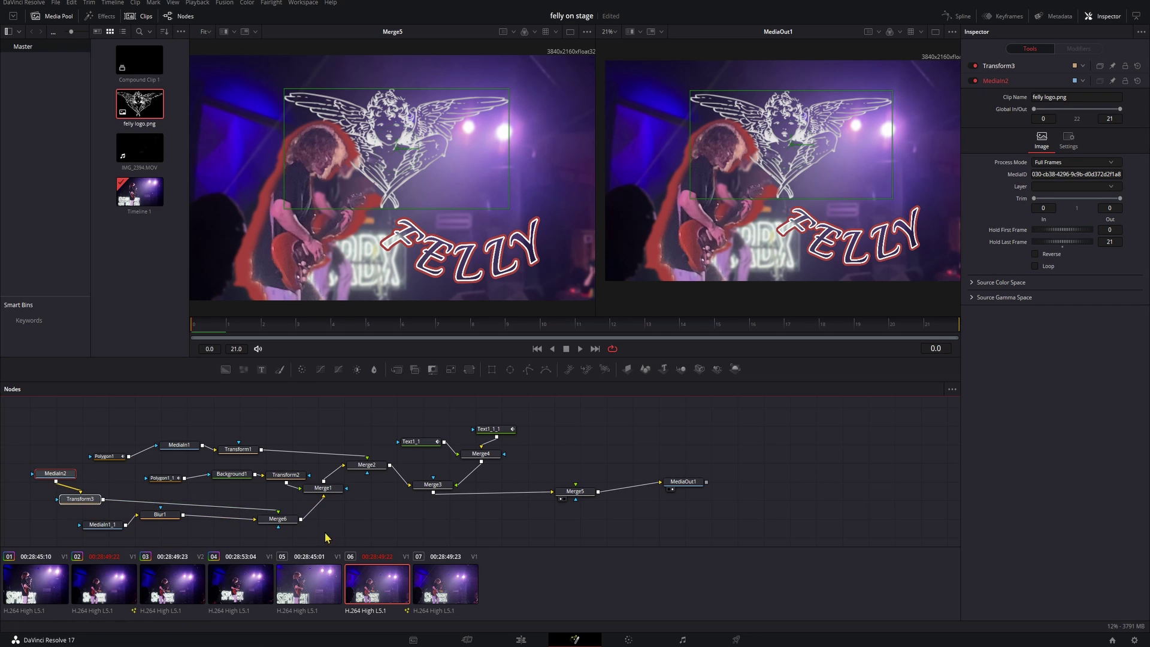
Lower MediaIn1_1, Blur1 and Merge6 away from the logo nodes and move Merge1 outward to separate the branches
left_click_drag(353, 529, 344, 488)
left_click_drag(160, 508, 70, 471)
left_click_drag(148, 476, 126, 507)
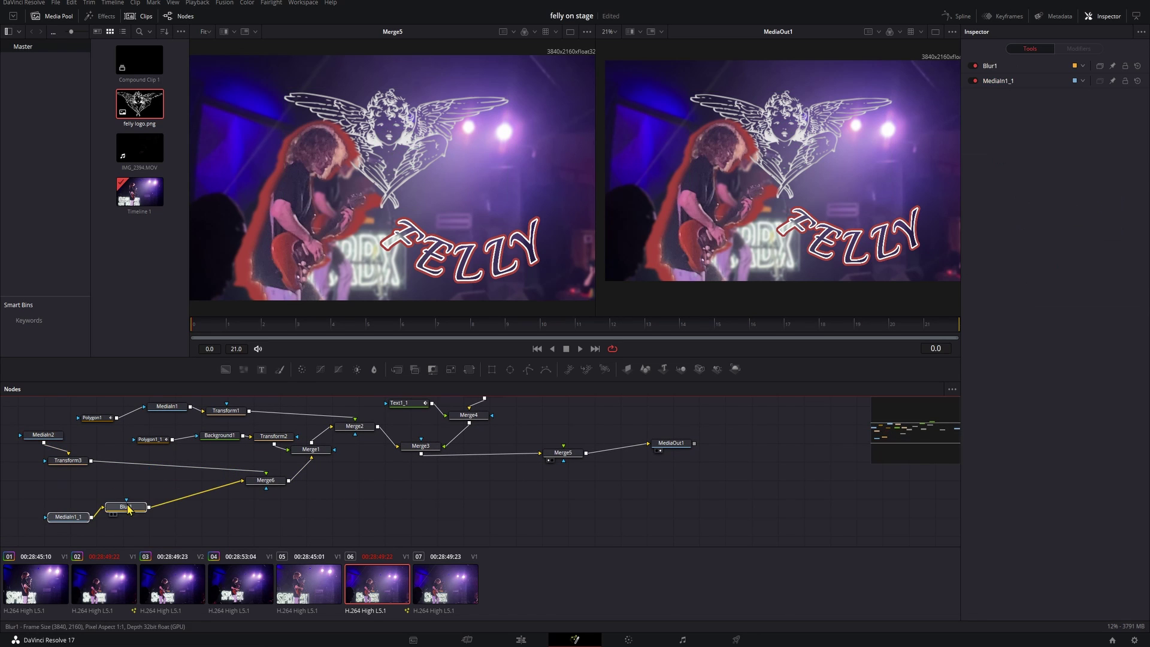
left_click_drag(266, 483, 267, 498)
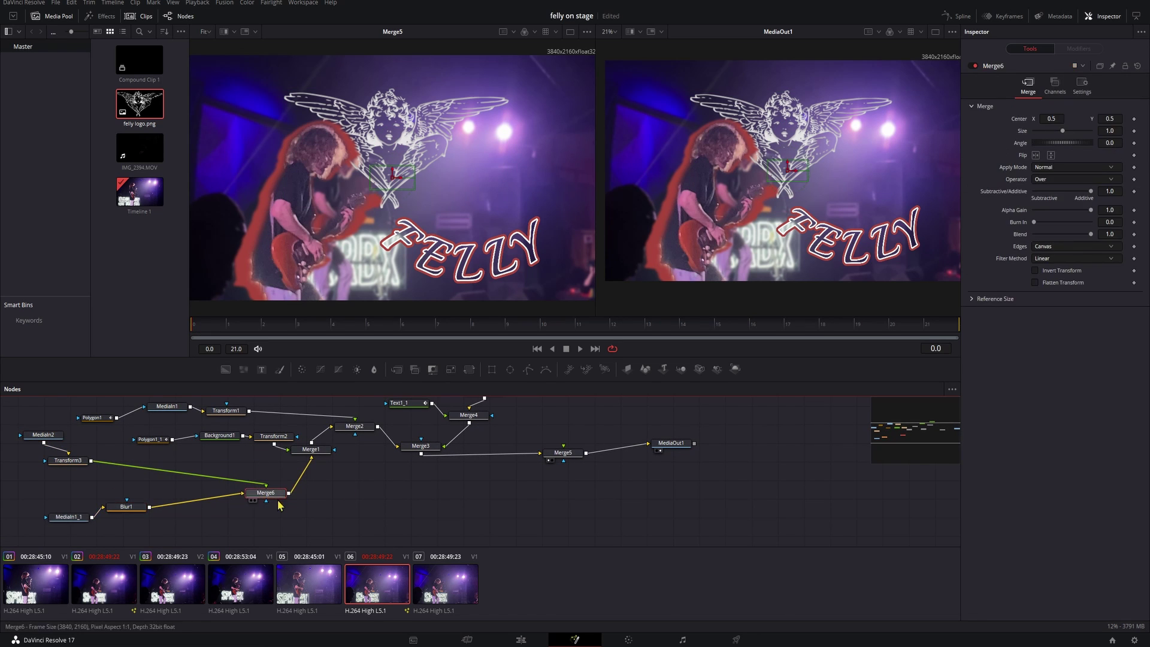
left_click_drag(315, 455, 352, 469)
Place Polygon1_1 next to Background1 and Polygon1 next to MediaIn1 to tidy the mask branches
left_click(226, 457)
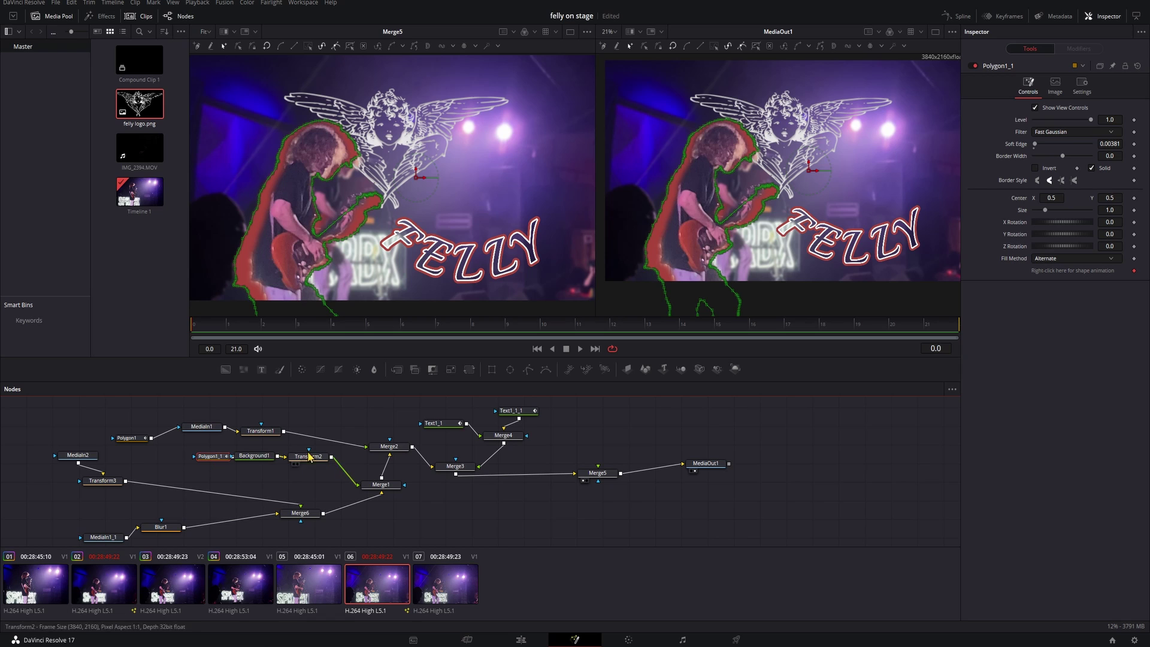
left_click_drag(133, 438, 160, 424)
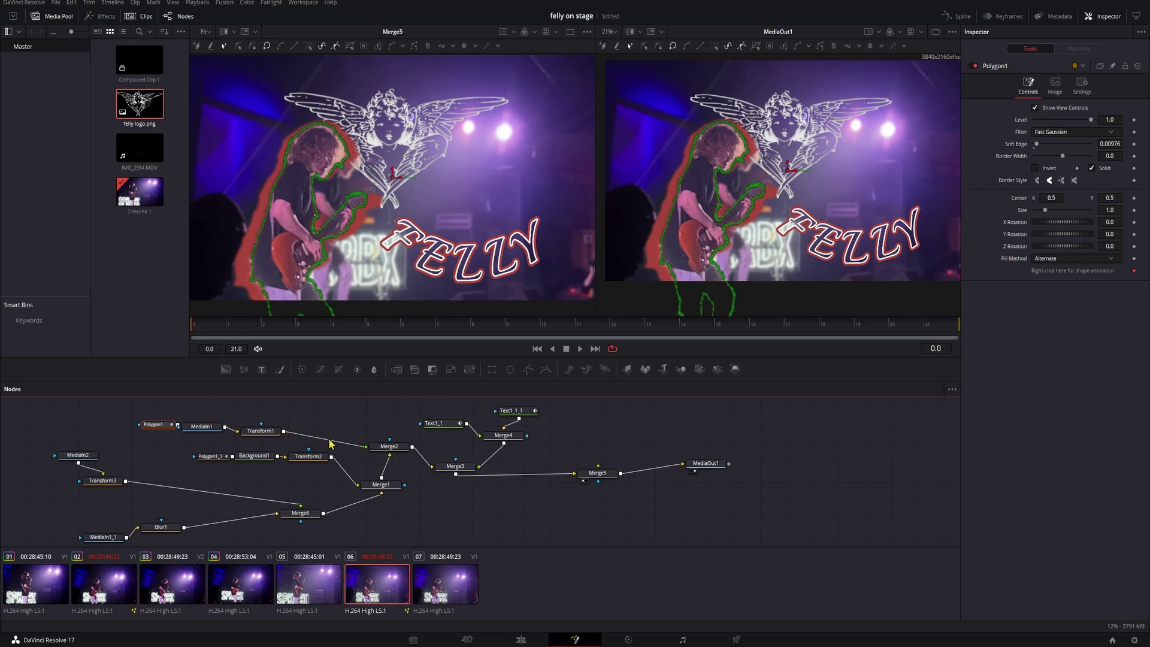
left_click(452, 511)
left_click_drag(382, 512, 408, 480)
left_click_drag(99, 414, 155, 477)
scroll(401, 501, "down", 3)
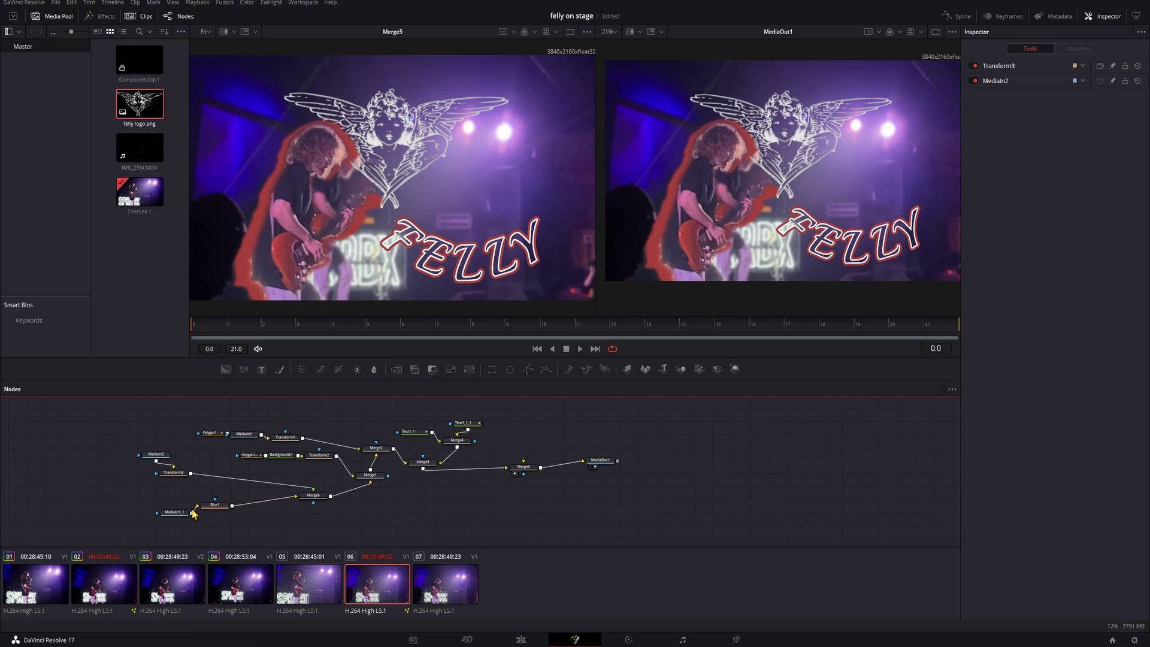
Delete the unused Merge5 and show Merge3 in the empty viewer
left_click_drag(319, 502, 289, 498)
left_click(524, 467)
key("Delete")
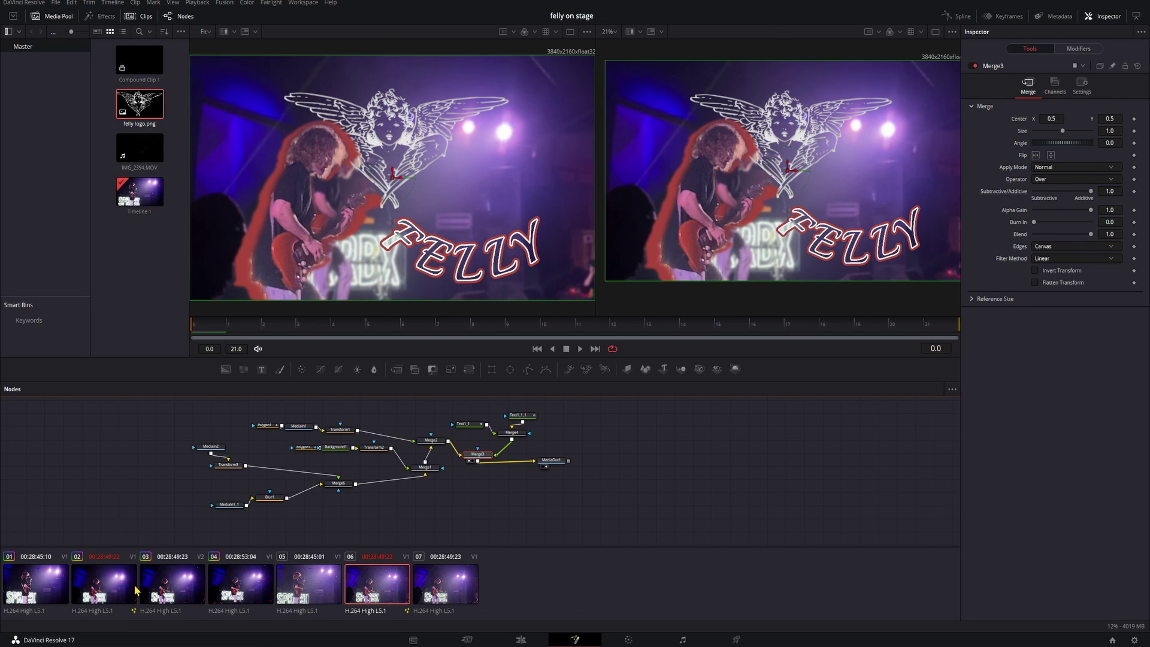
left_click(109, 589)
Move MediaIn2 and Transform3 closer to Merge6 and bring Merge1 nearer to it
left_click_drag(147, 400, 501, 535)
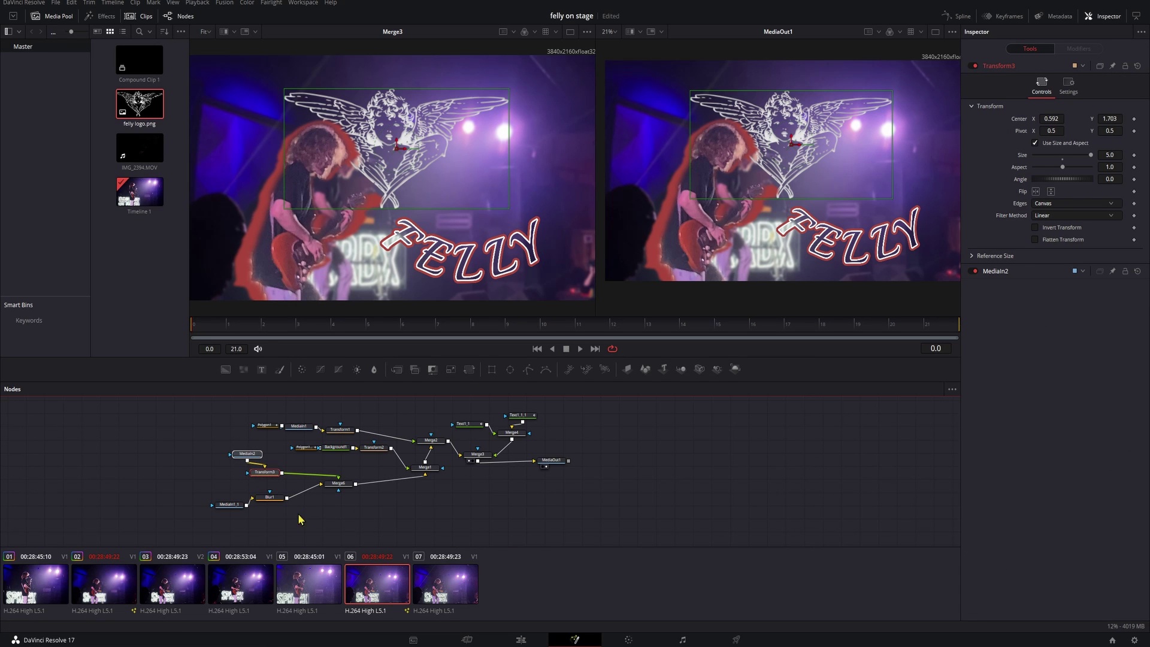
left_click(318, 516)
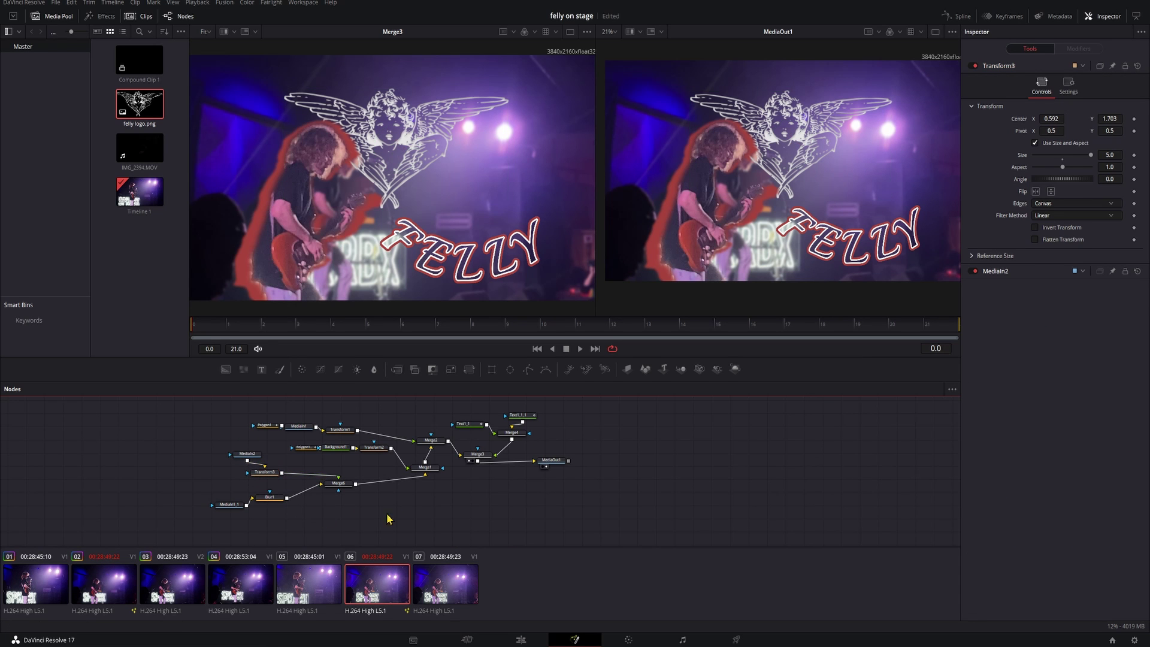
left_click_drag(432, 502, 362, 473)
Switch to the Edit page and play the timeline from just before the second freeze frame to review it
left_click(522, 640)
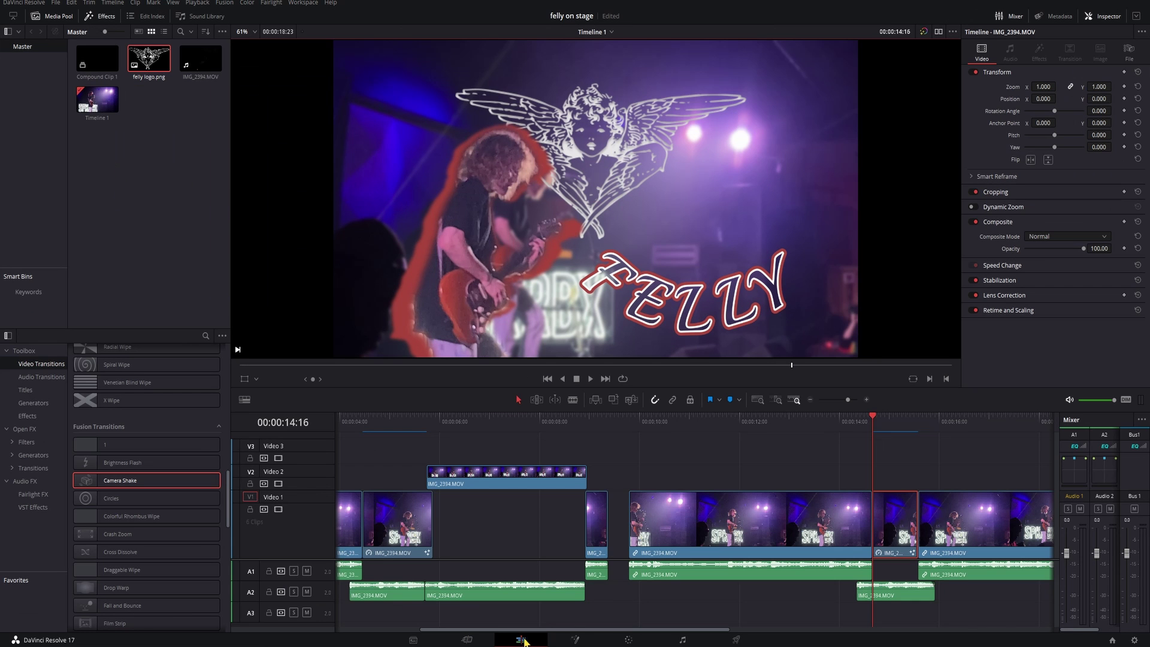
left_click_drag(875, 470, 774, 463)
left_click(756, 456)
left_click(744, 427)
key("space")
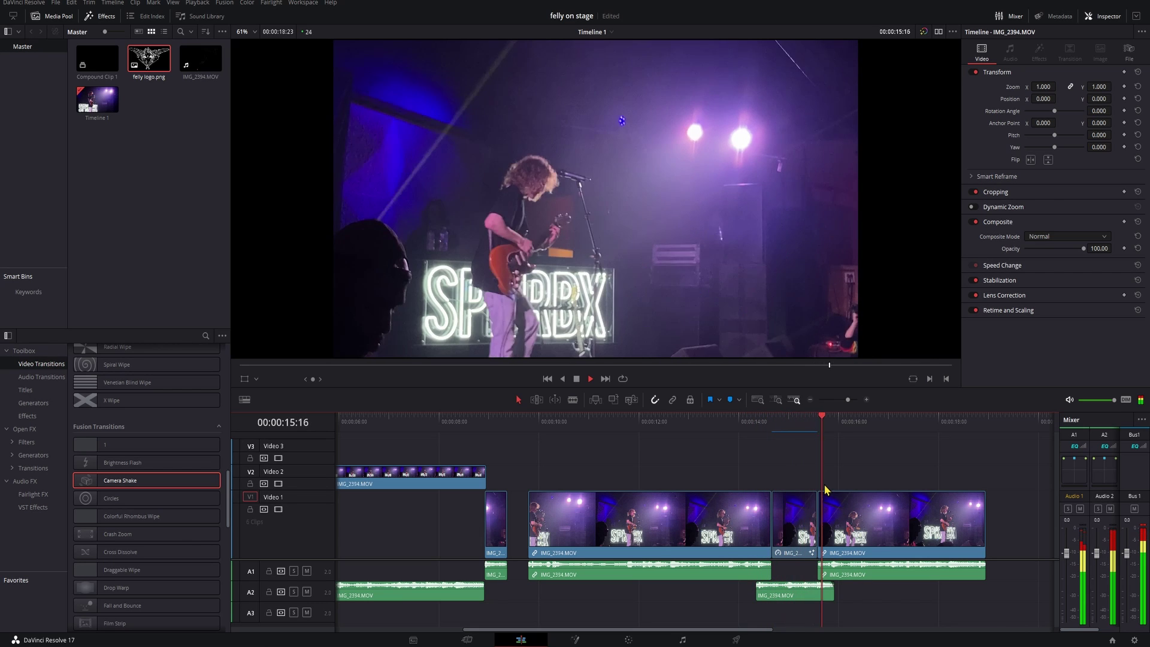
left_click(748, 429)
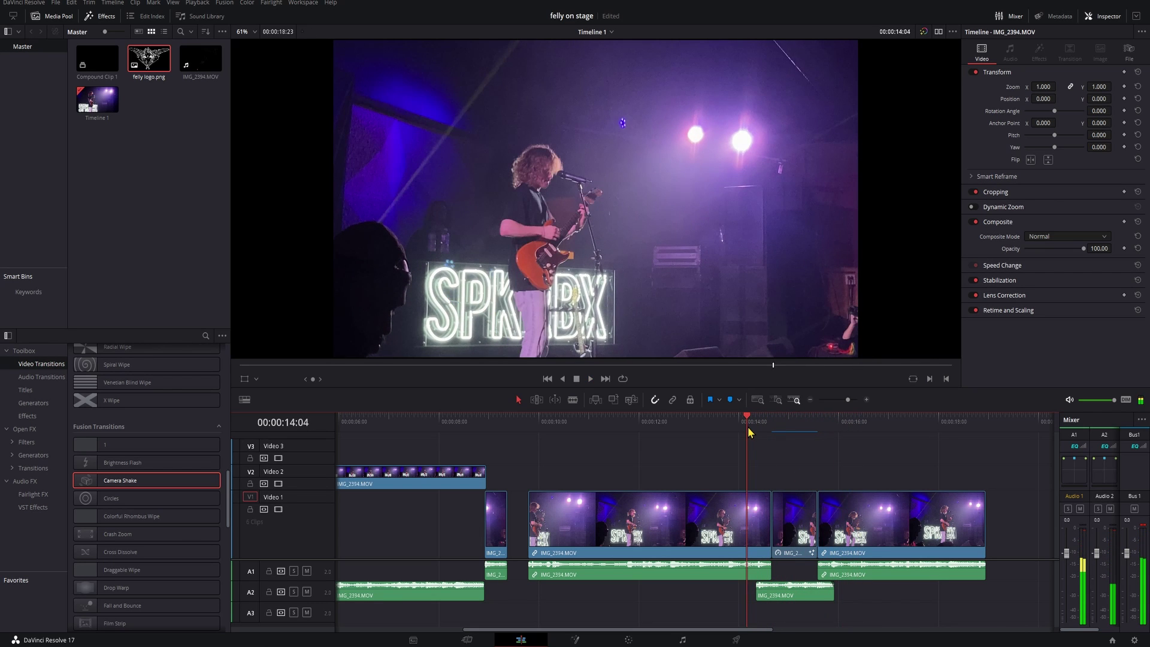
key("space")
key("space")
Play the earlier finished freeze frame from 00:00:04:11 to examine its animated performer, title and logo
scroll(511, 442, "left", 8)
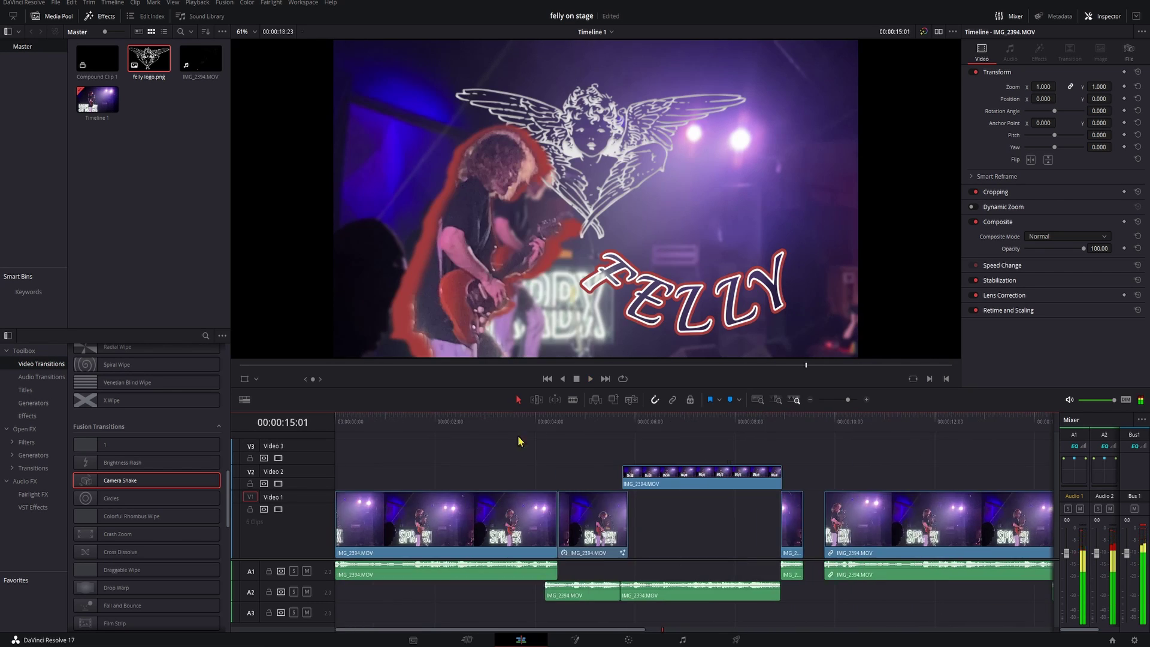
left_click(559, 433)
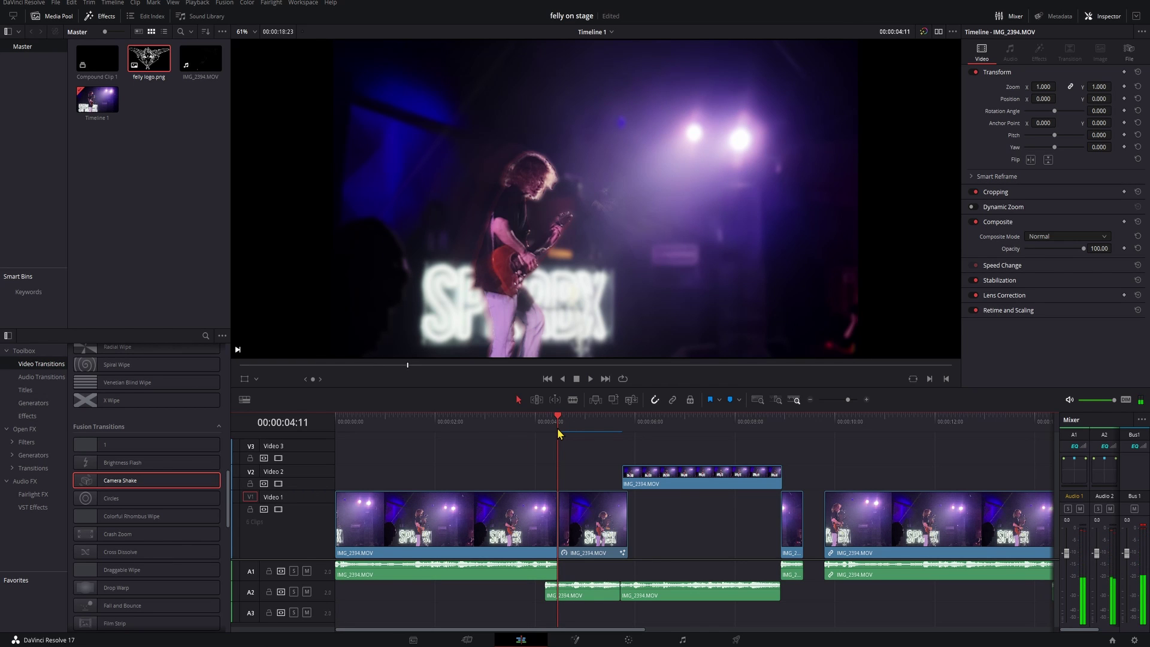
key("space")
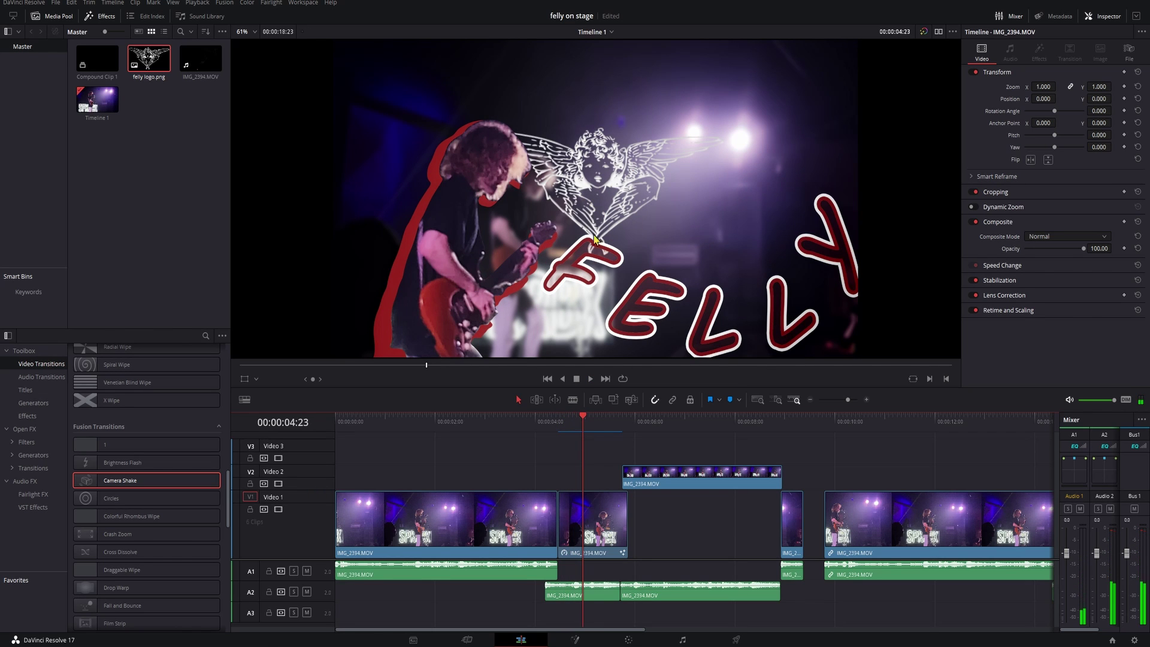
Return the playhead to 00:00:14:16, select the second freeze-frame clip and open it in Fusion
scroll(843, 440, "right", 5)
left_click(945, 423)
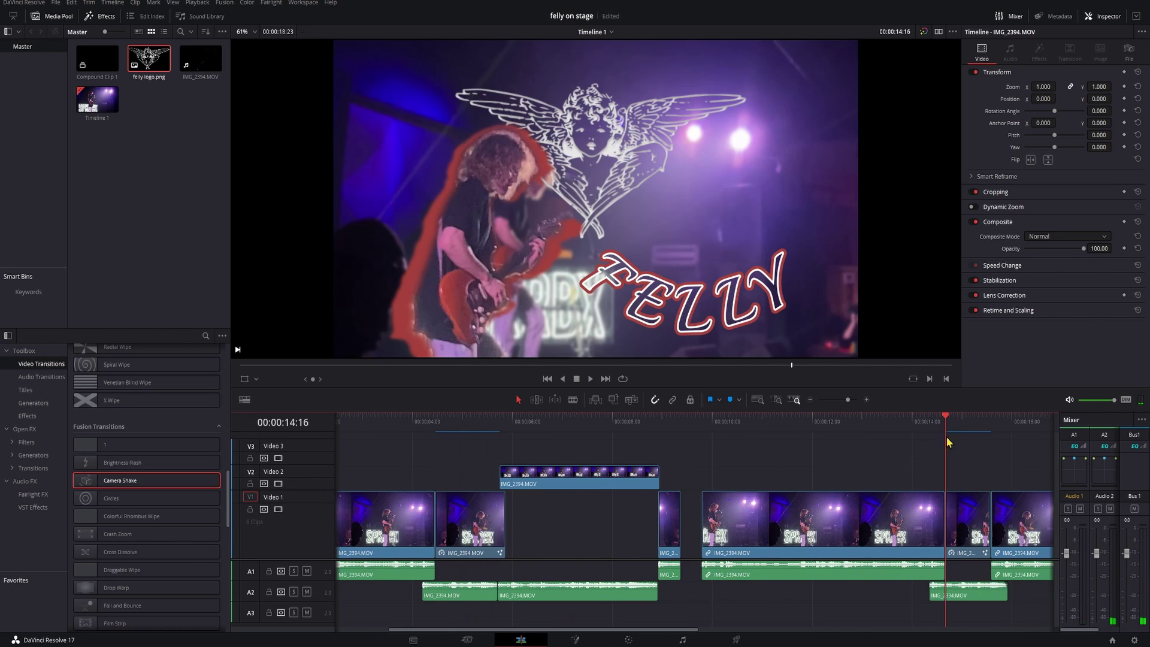
left_click(975, 520)
left_click(585, 641)
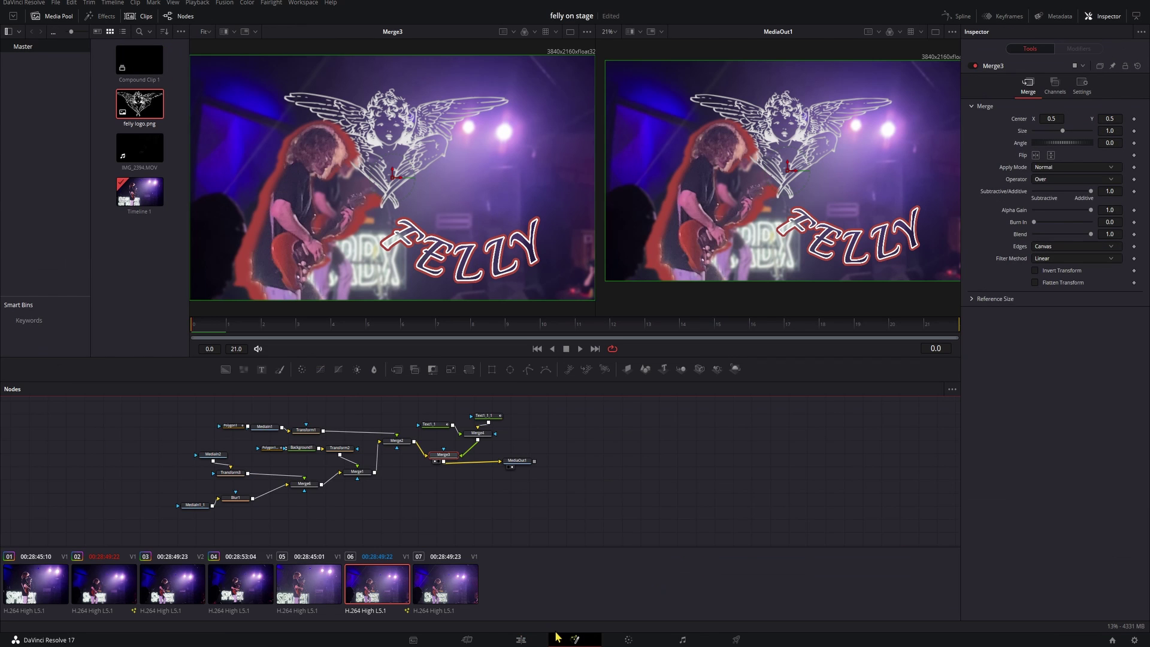
Gather Transform1, Transform2 and Transform3 into one group and move their source nodes away from them
left_click_drag(396, 413, 445, 462)
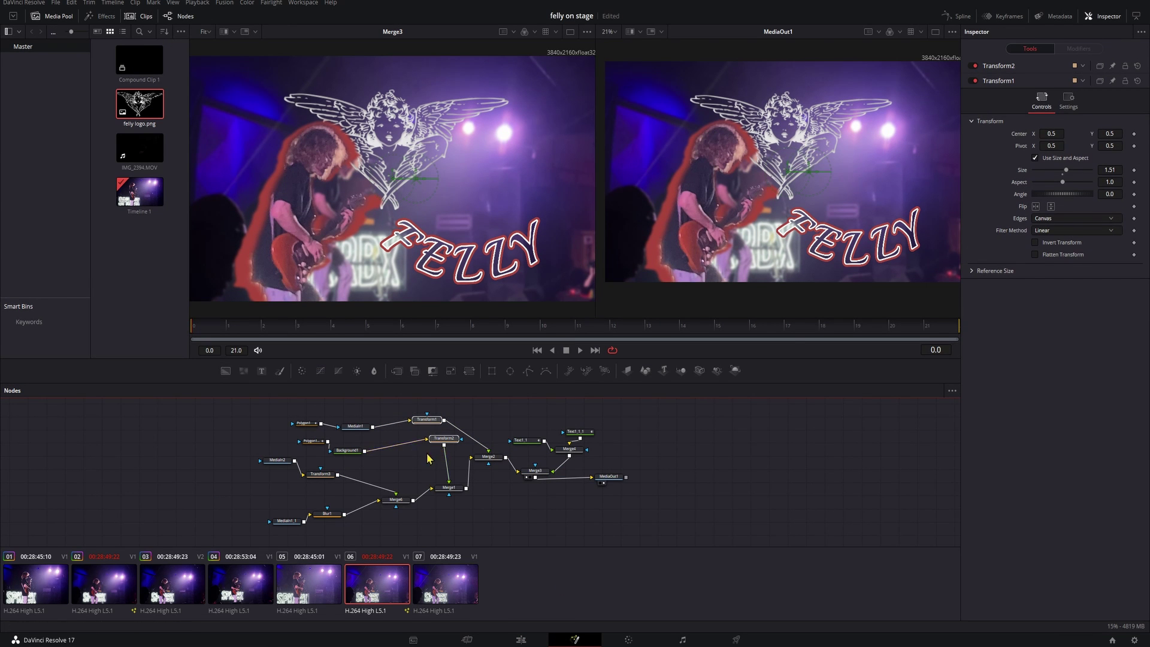
left_click_drag(441, 446, 447, 432)
left_click(320, 474)
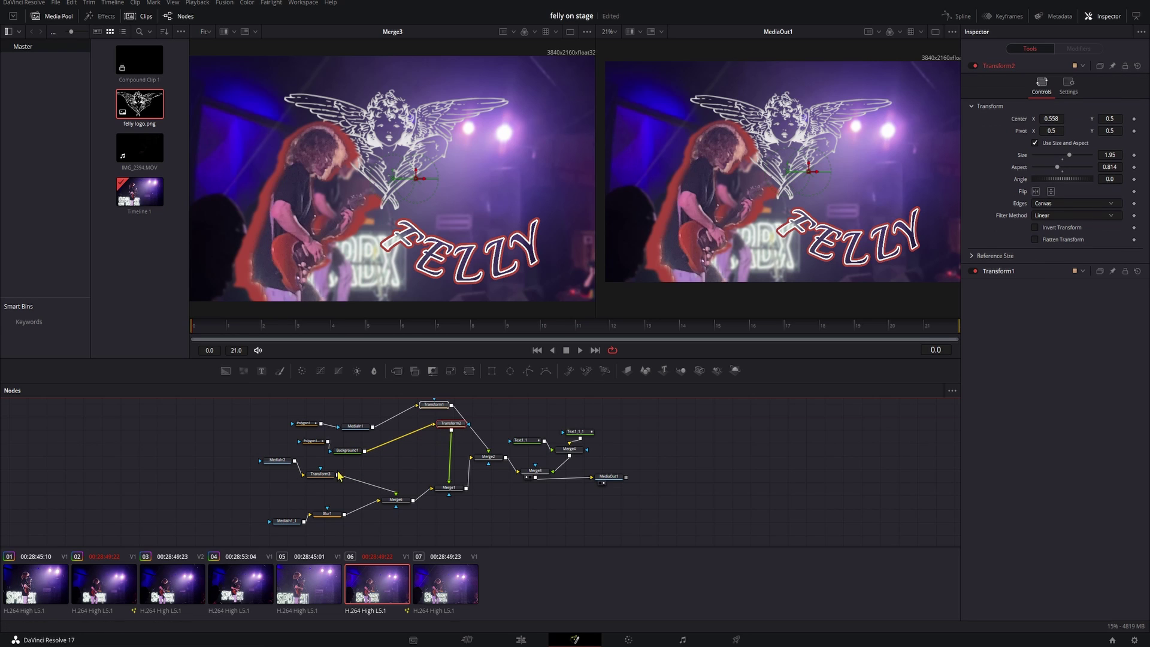
left_click_drag(277, 460, 235, 468)
left_click_drag(284, 408, 259, 445)
left_click_drag(321, 481, 427, 450)
left_click(428, 449)
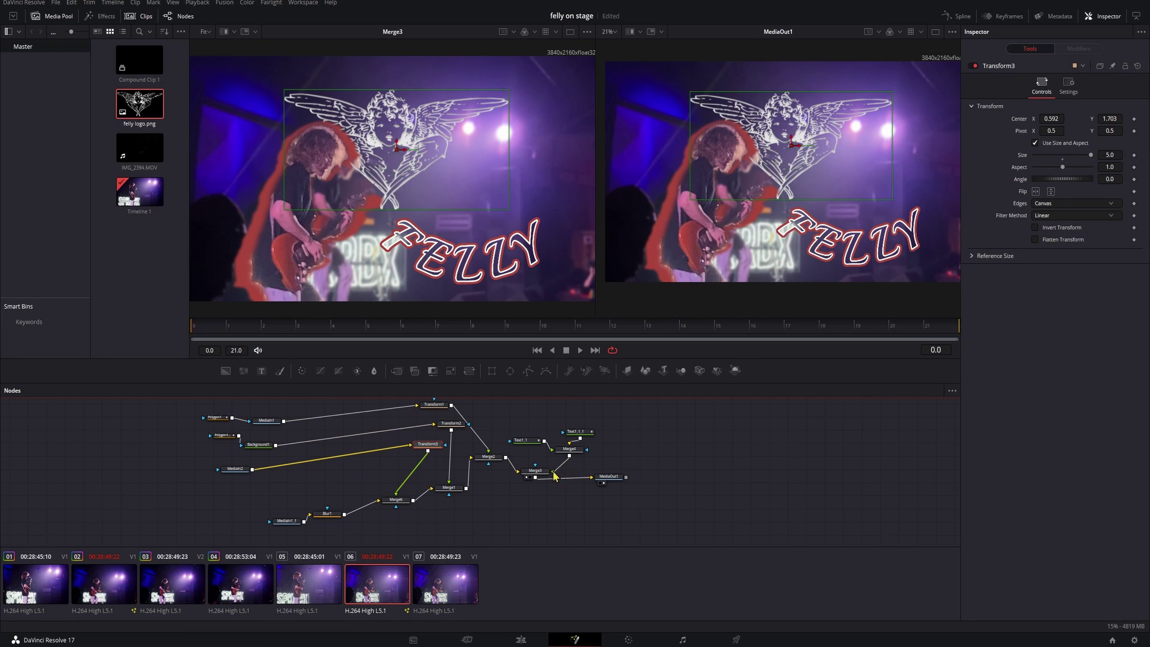
Place the text nodes and Blur1 near the transform group and set the main Merge nodes below them
left_click_drag(516, 413, 544, 430)
left_click_drag(545, 522, 509, 498)
left_click_drag(318, 523, 382, 445)
left_click(382, 444)
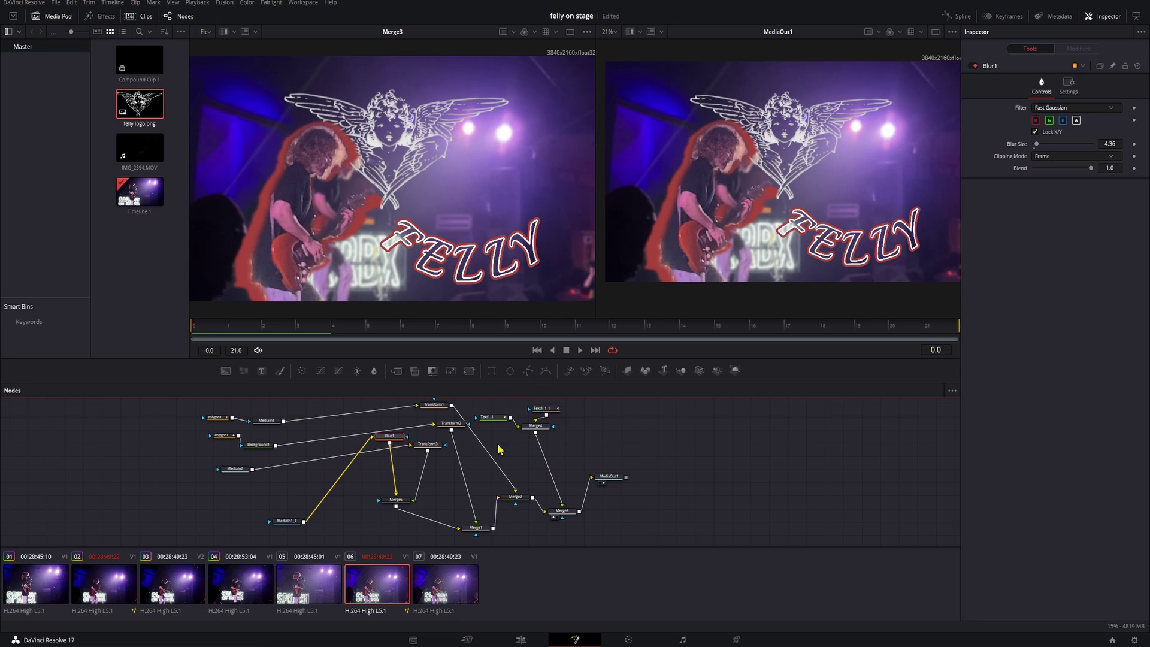
Move the playhead to frame 3 and add a keyframe to Transform1's Size
scroll(471, 433, "up", 5)
left_click_drag(466, 453, 519, 532)
scroll(519, 516, "down", 2)
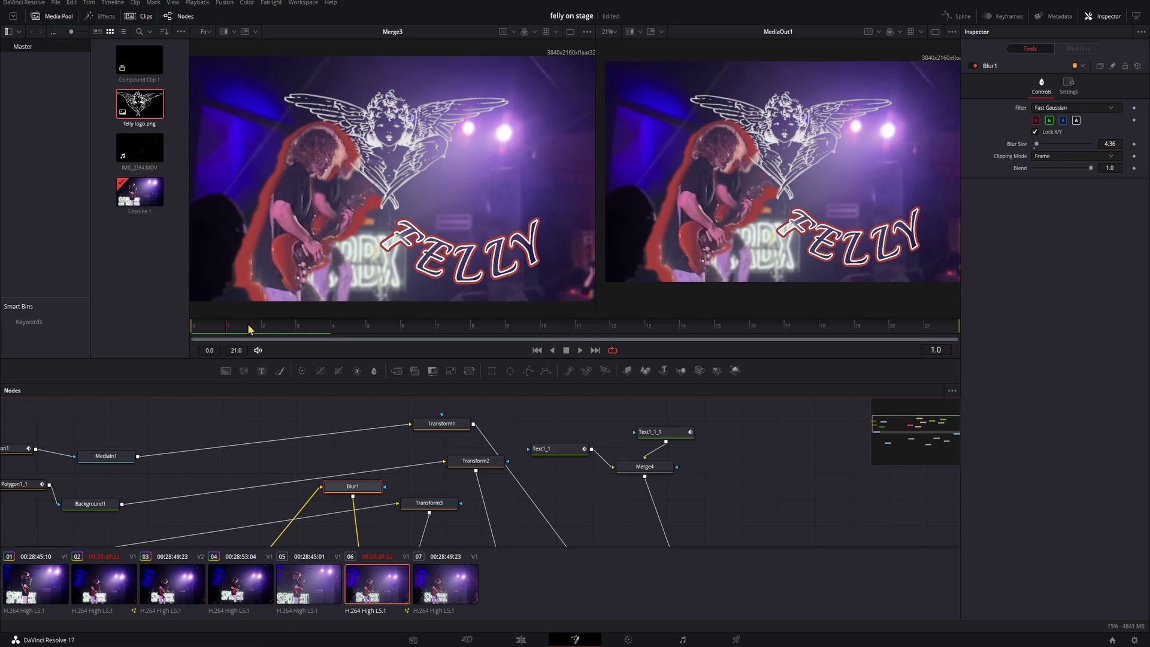
left_click_drag(255, 329, 291, 333)
left_click(439, 426)
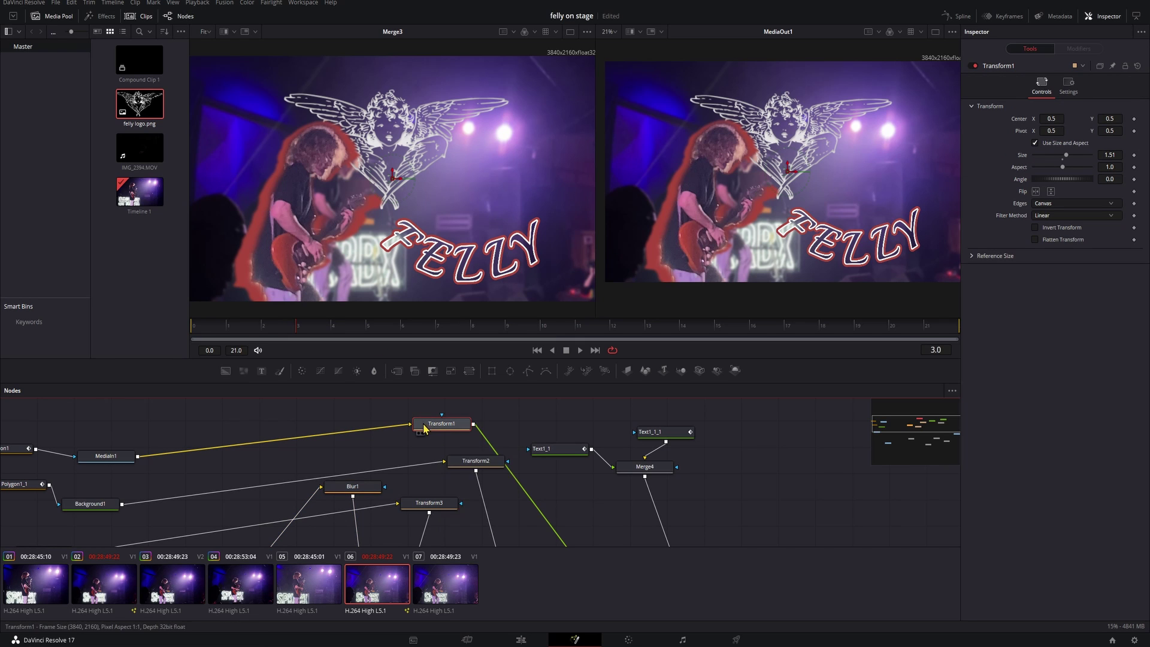
left_click_drag(246, 427, 360, 427)
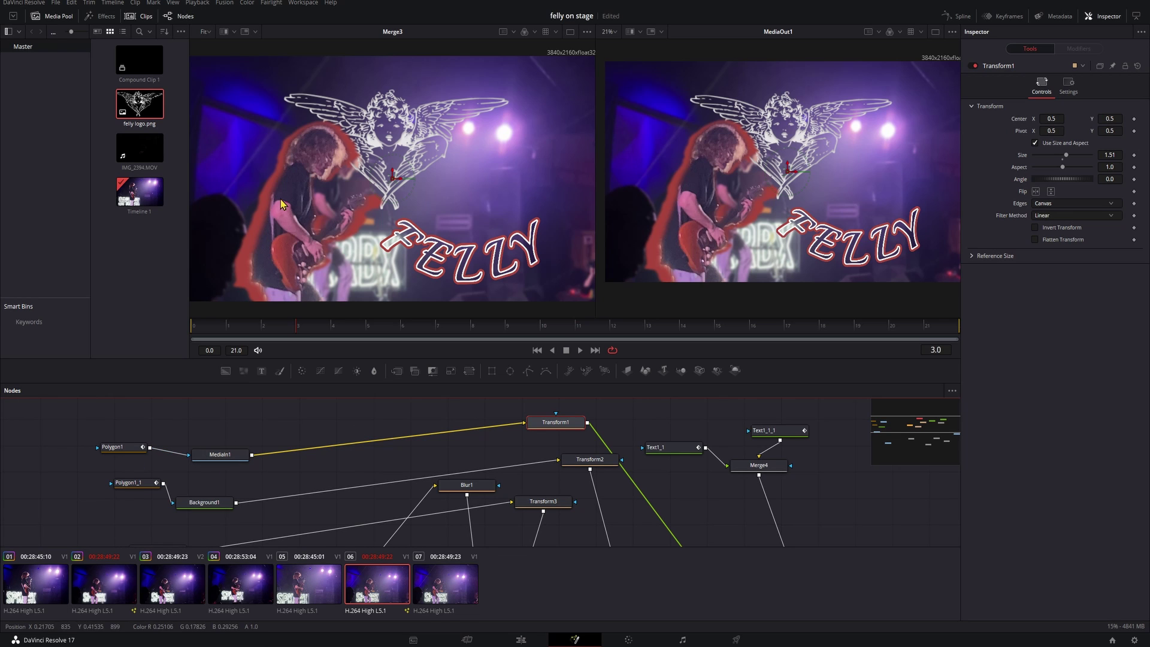
scroll(535, 446, "right", 2)
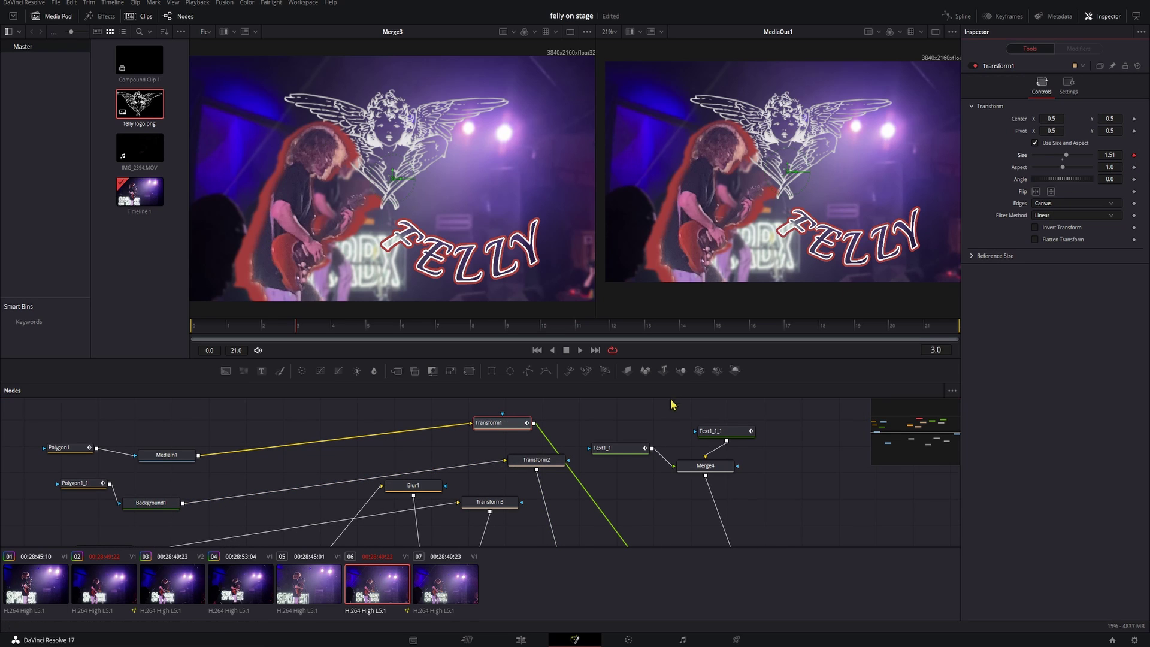
Add frame-3 keyframes to Transform2's Size and Aspect, Blur1's Blur Size and Transform3's Size
left_click_drag(551, 466, 513, 460)
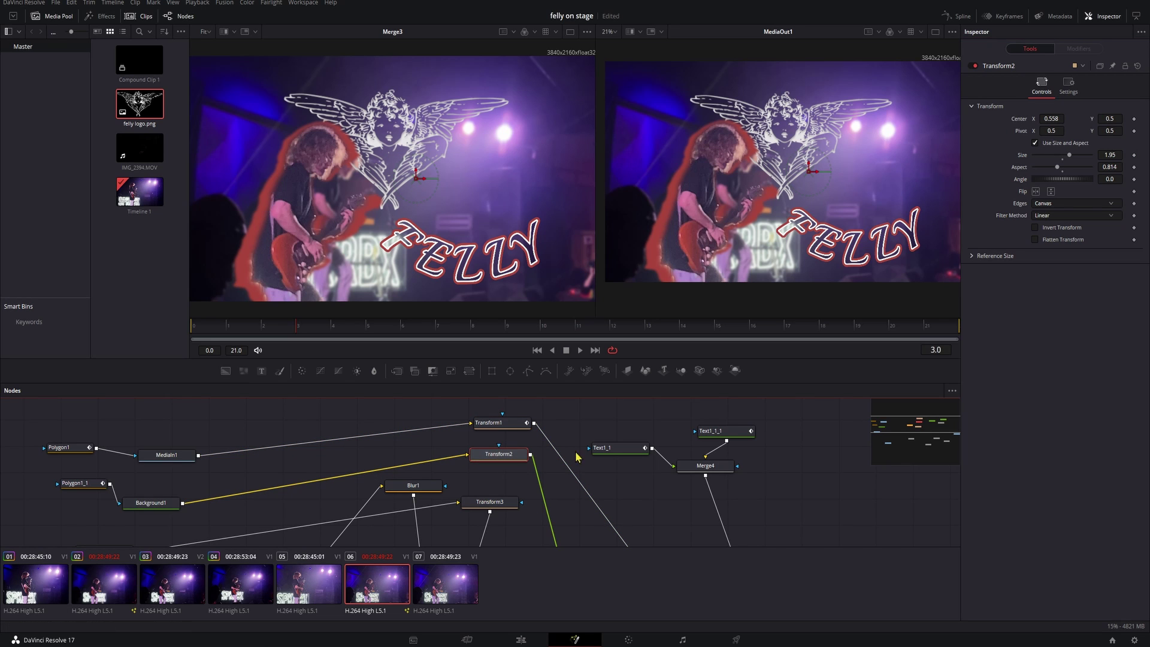
left_click(1134, 168)
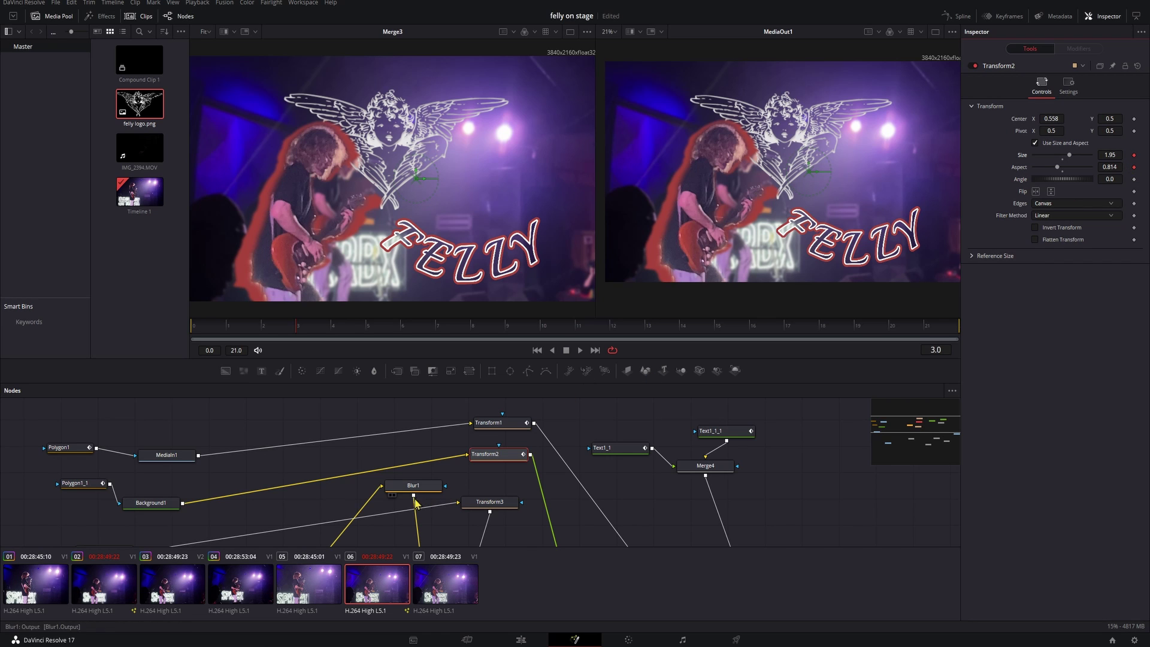
left_click(415, 486)
left_click(1134, 144)
left_click(506, 505)
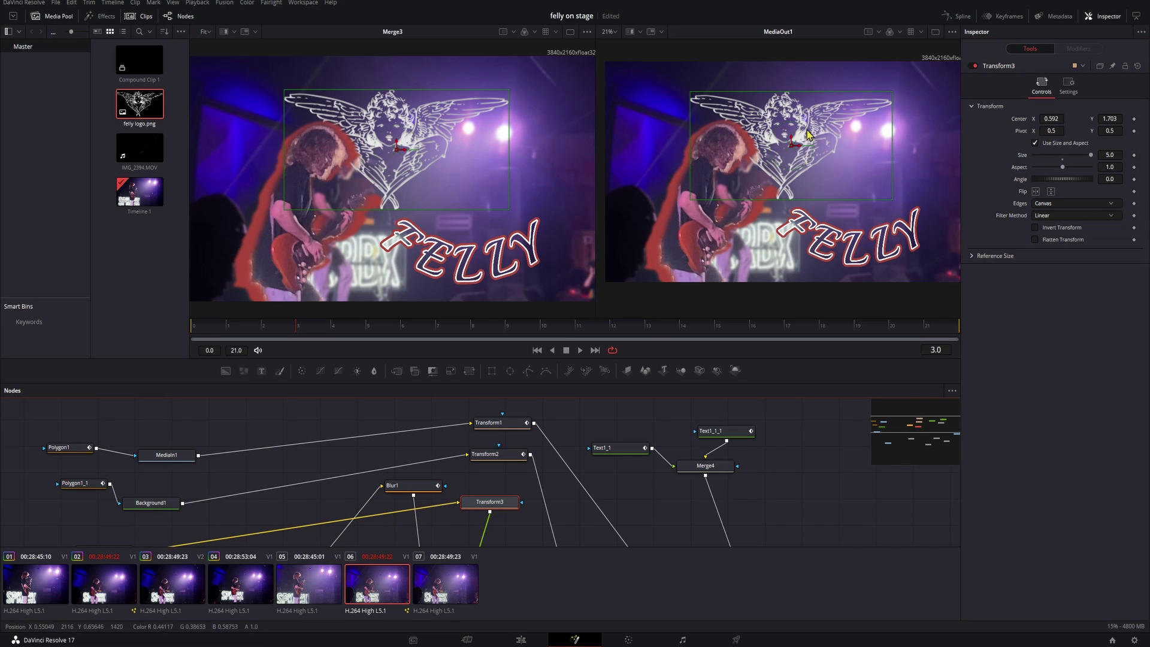
left_click(1134, 155)
Insert a Transform node after Merge4, move the text nodes and Merge4 away, and place it beside the other transform nodes
left_click(592, 414)
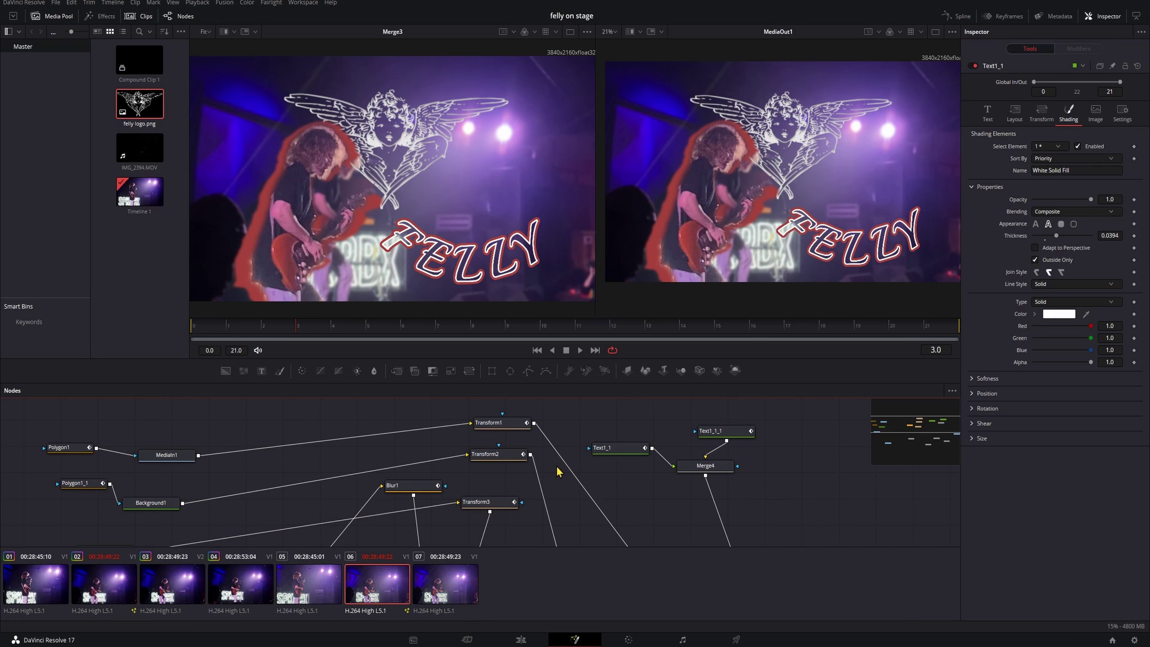
left_click(702, 469)
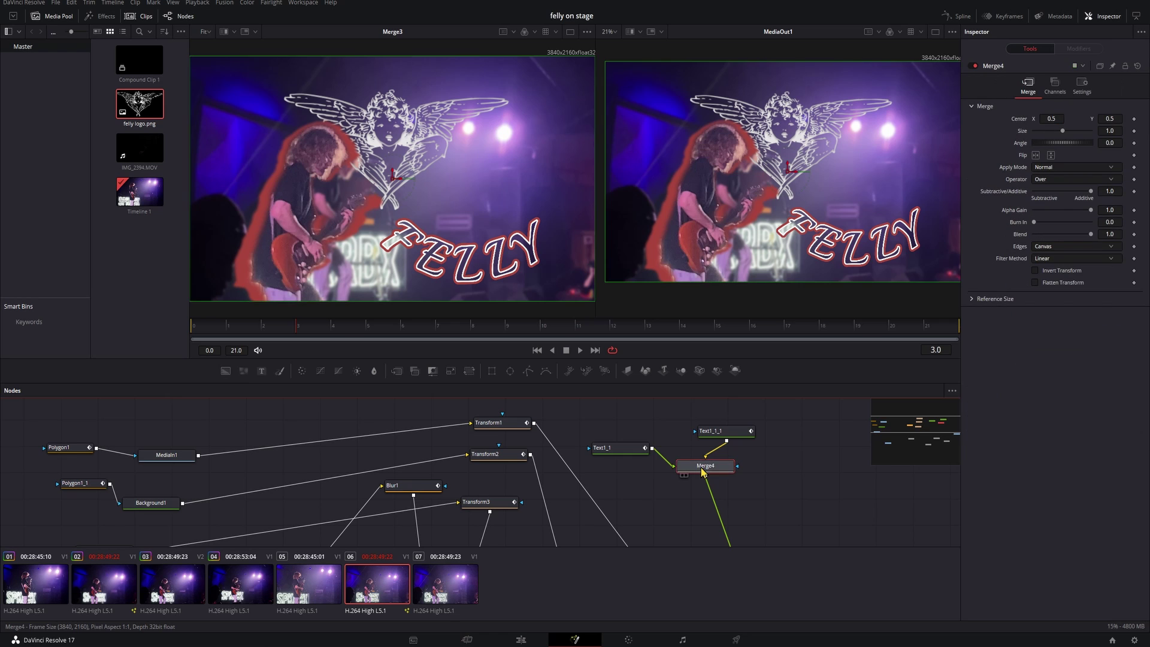
left_click(469, 370)
left_click_drag(594, 402, 726, 465)
left_click_drag(714, 451, 774, 460)
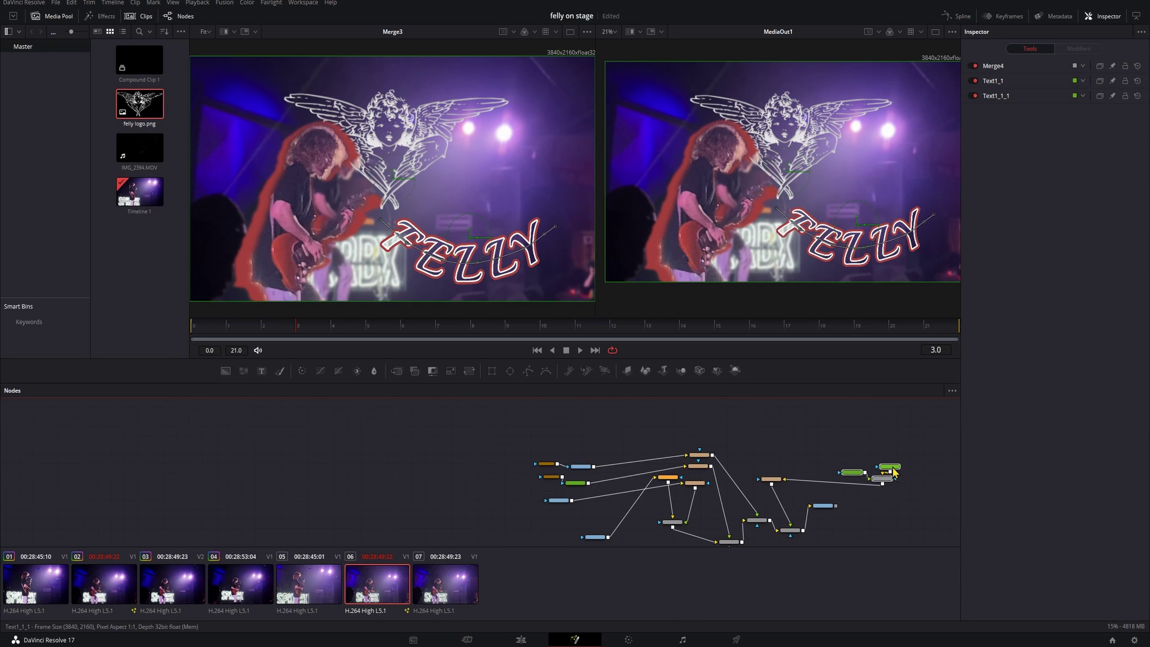
left_click(892, 468)
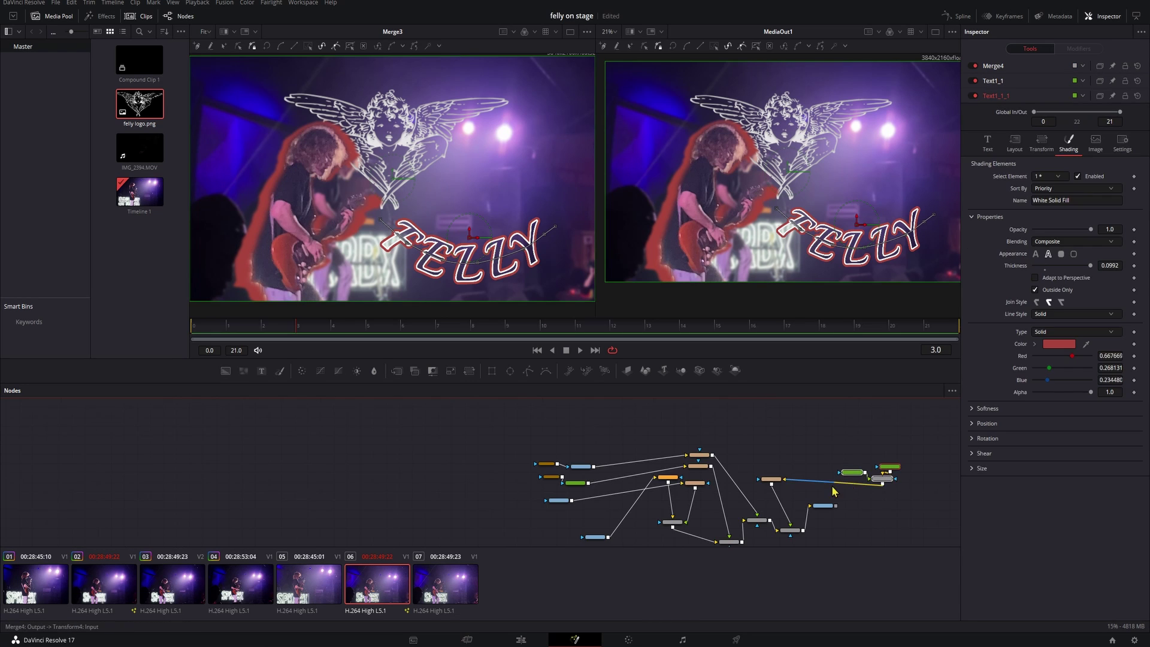
scroll(823, 488, "up", 3)
left_click_drag(702, 490, 563, 478)
scroll(599, 446, "up", 2)
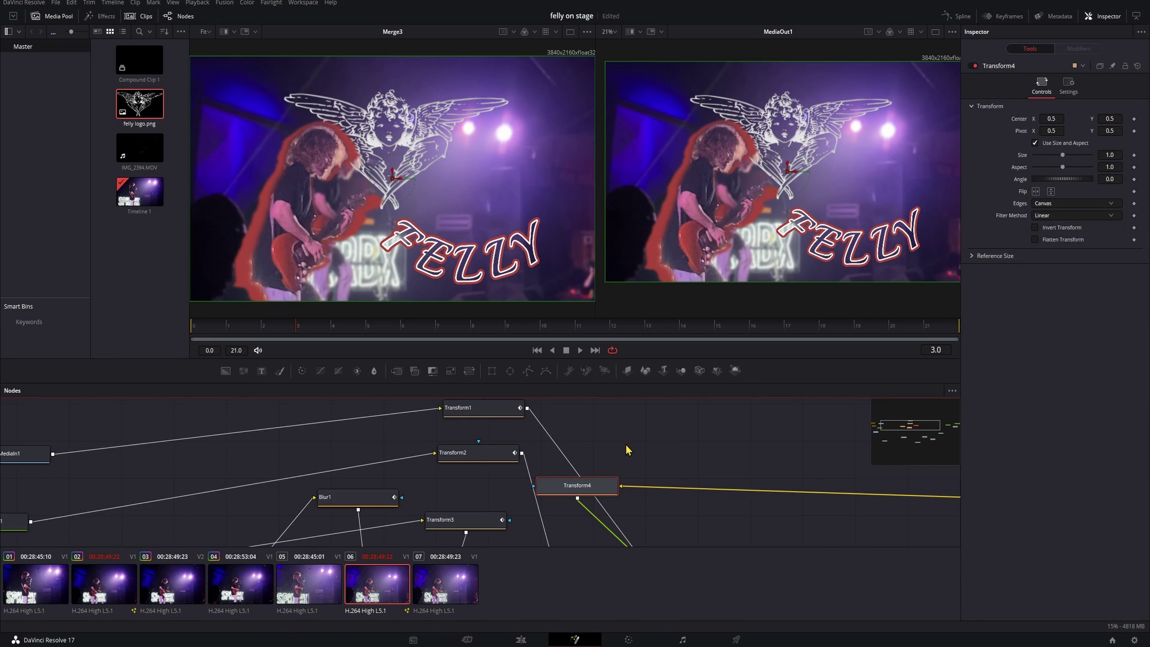
left_click_drag(588, 501, 625, 463)
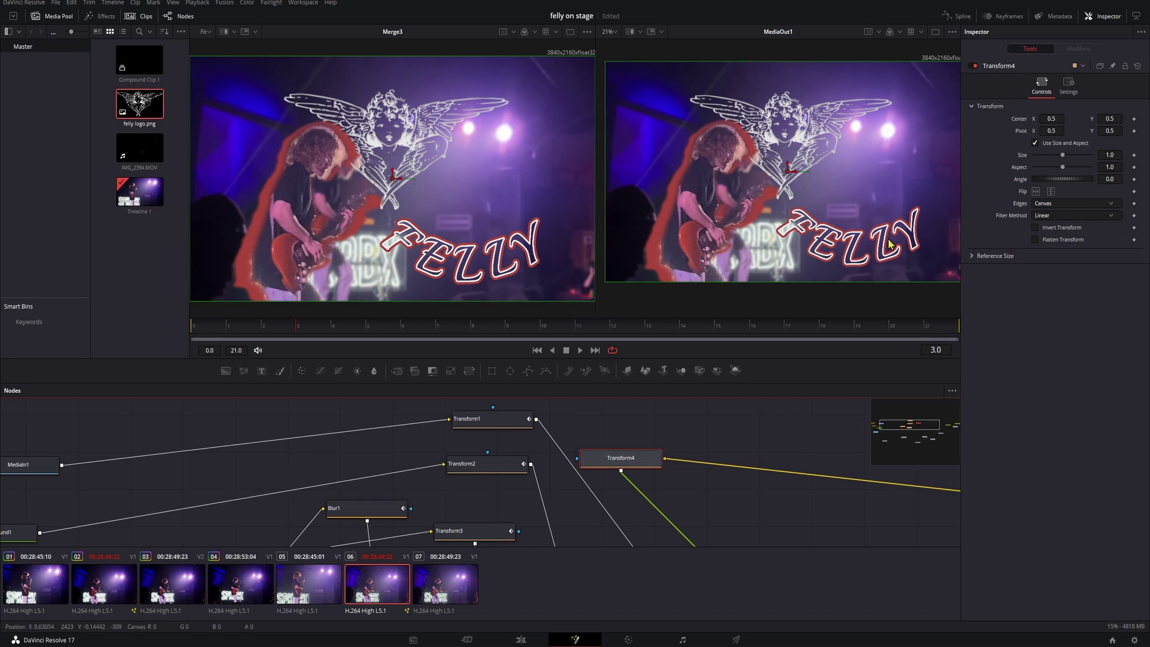
Add frame-3 keyframes to Transform4's Size and Angle and to Transform3's Angle
left_click_drag(1050, 181, 1055, 187)
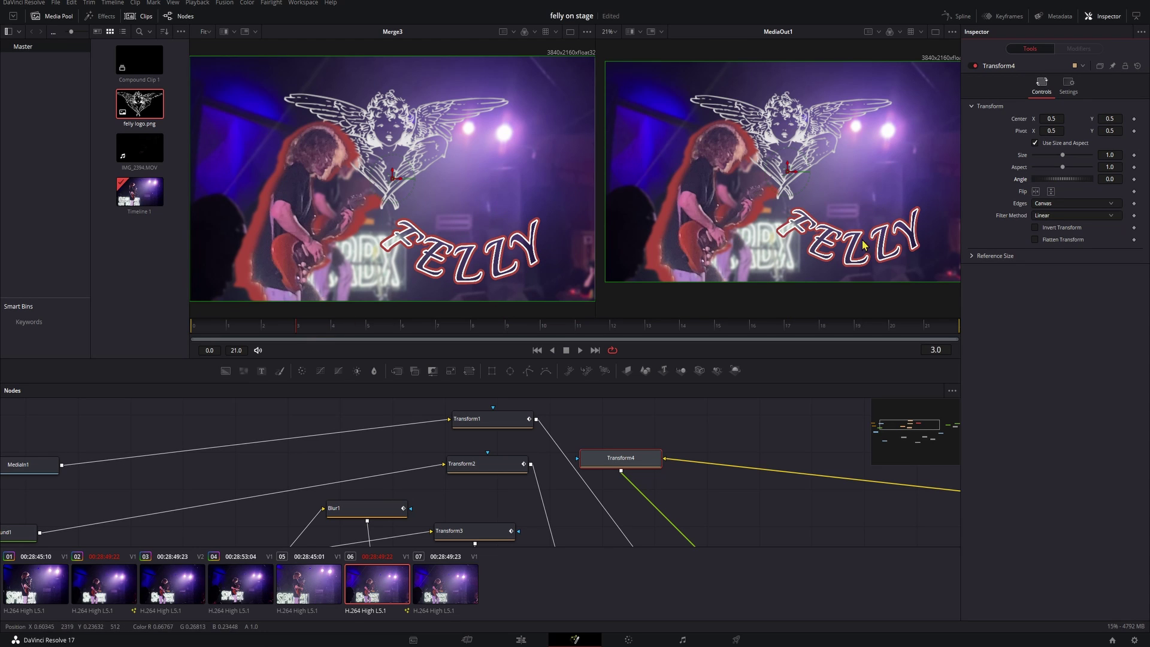
left_click(1134, 155)
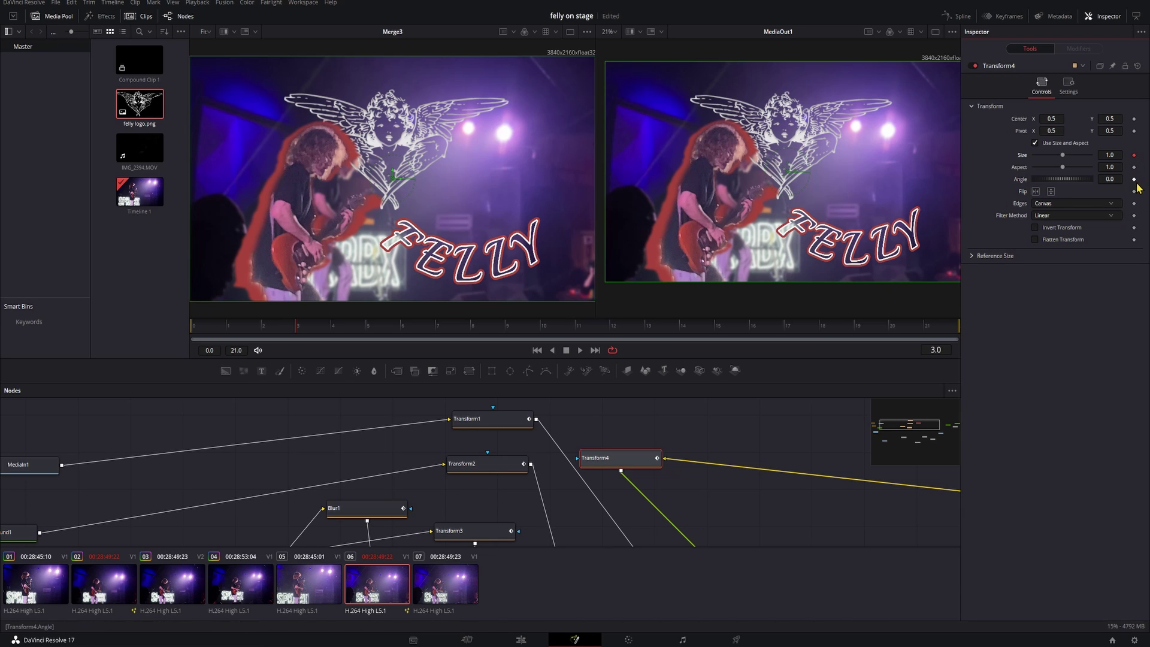
left_click(1134, 180)
left_click(468, 530)
scroll(479, 542, "down", 1)
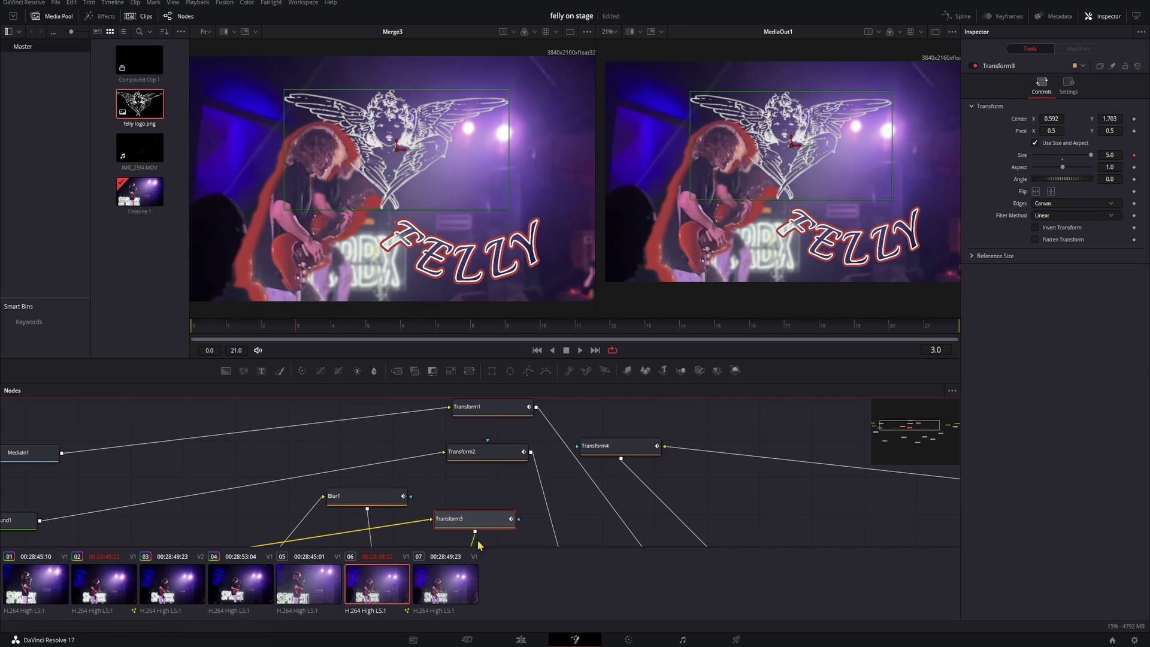
left_click(1135, 181)
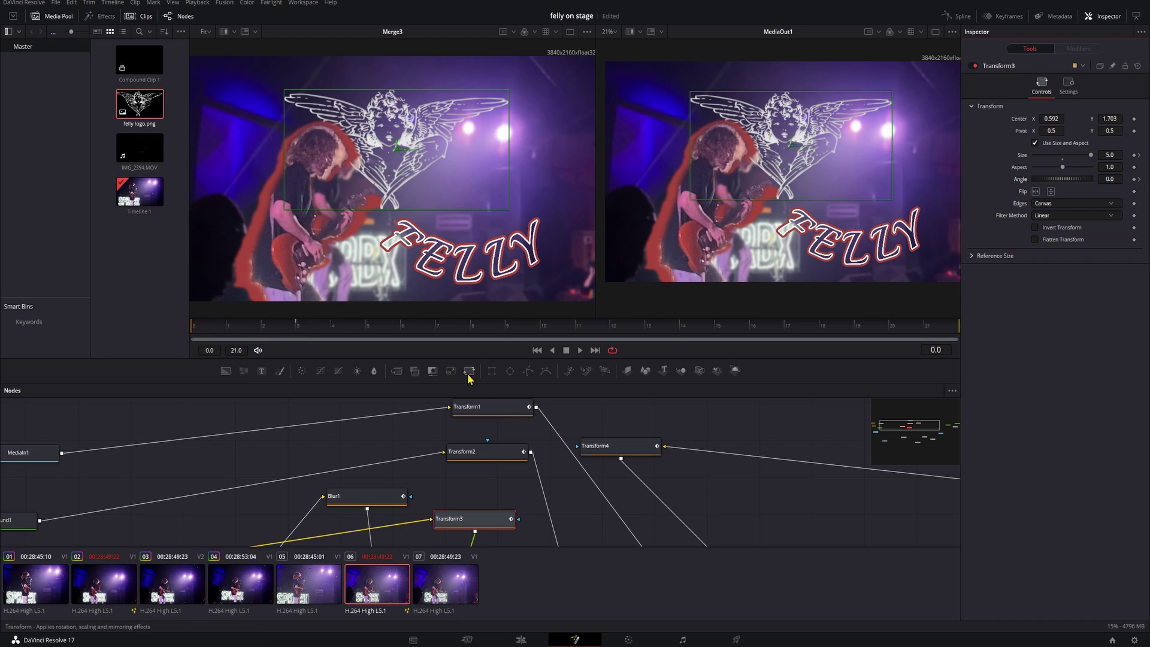
At frame 0, reset Transform1's Size to 1.0 and Transform2's Size and Aspect to 1.0
left_click(485, 407)
scroll(488, 431, "up", 1)
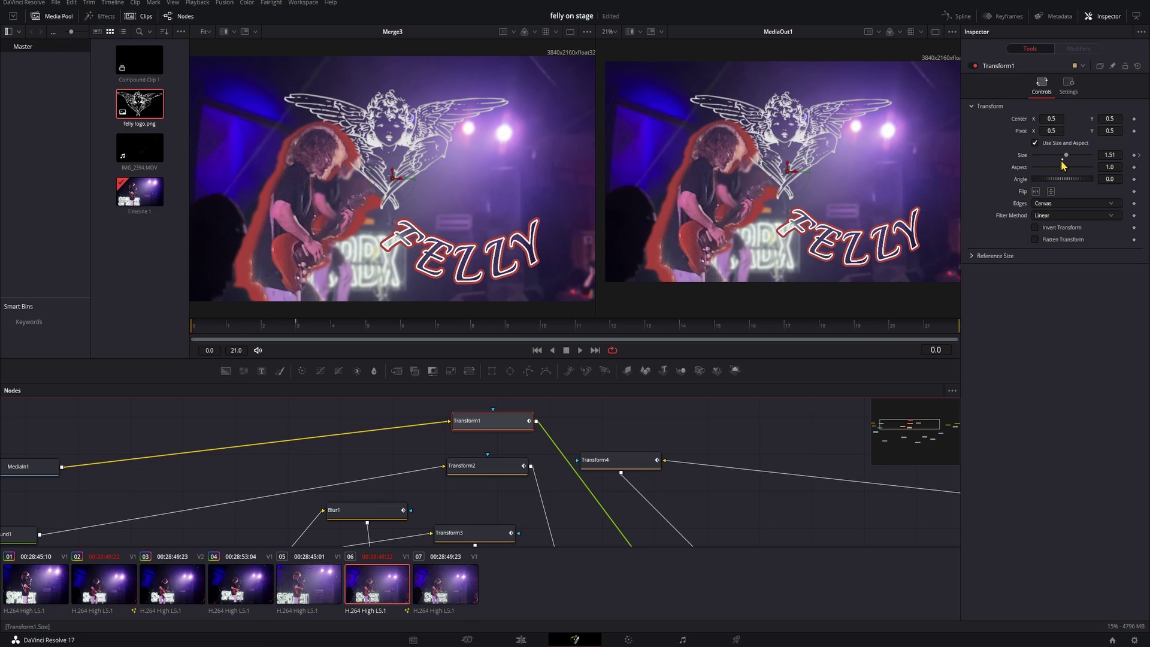
double_click(1064, 163)
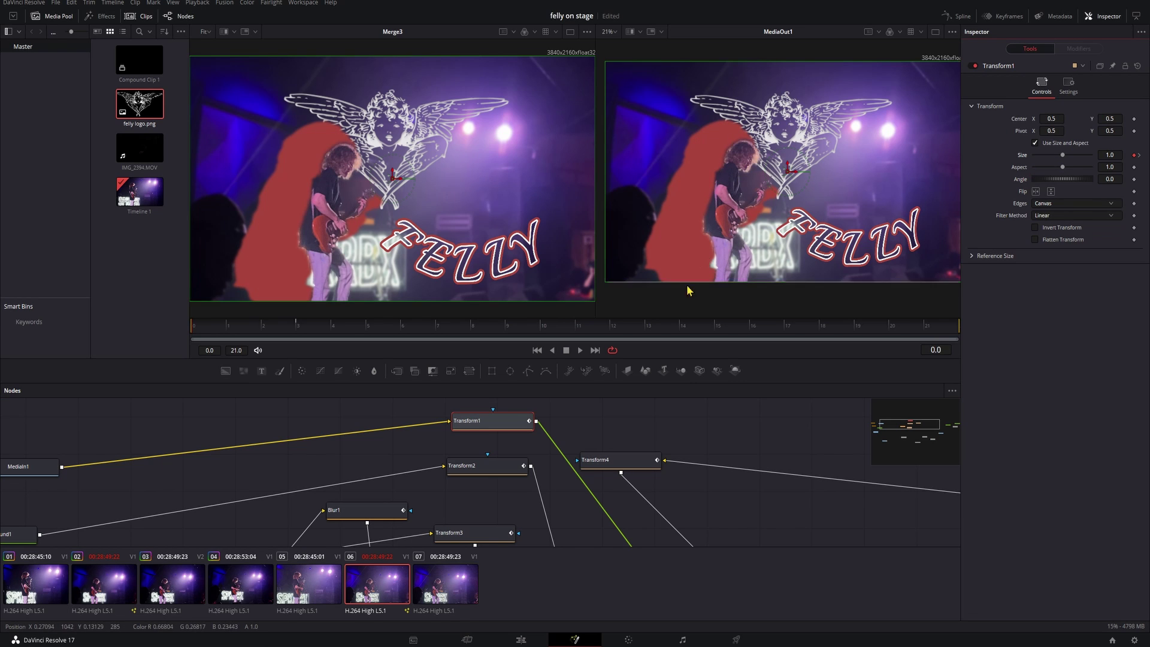
left_click(477, 476)
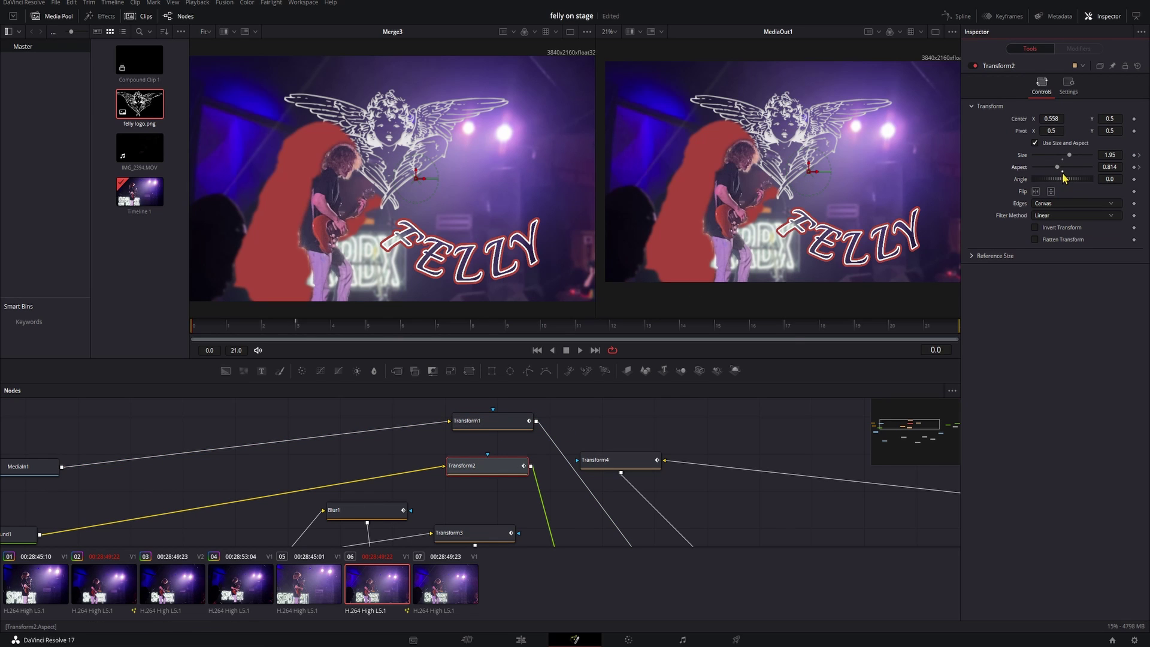
left_click(1063, 172)
left_click(1063, 160)
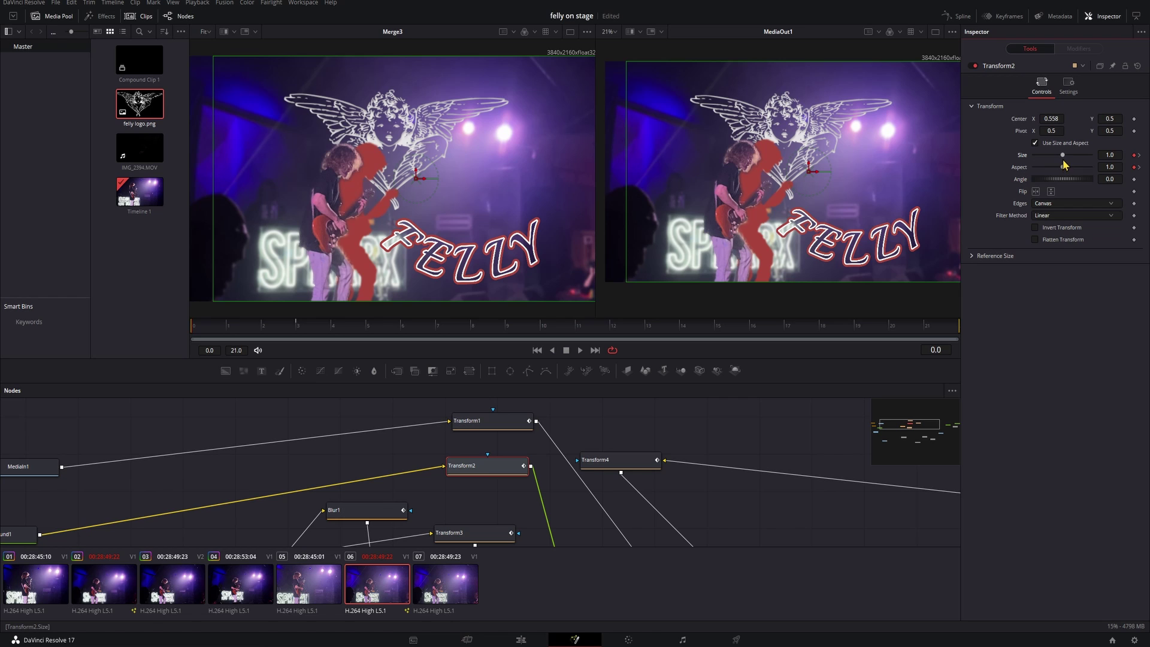
Keyframe Transform2's Center at frame 3, and set its Center X to 0.5 at frame 0
left_click(298, 327)
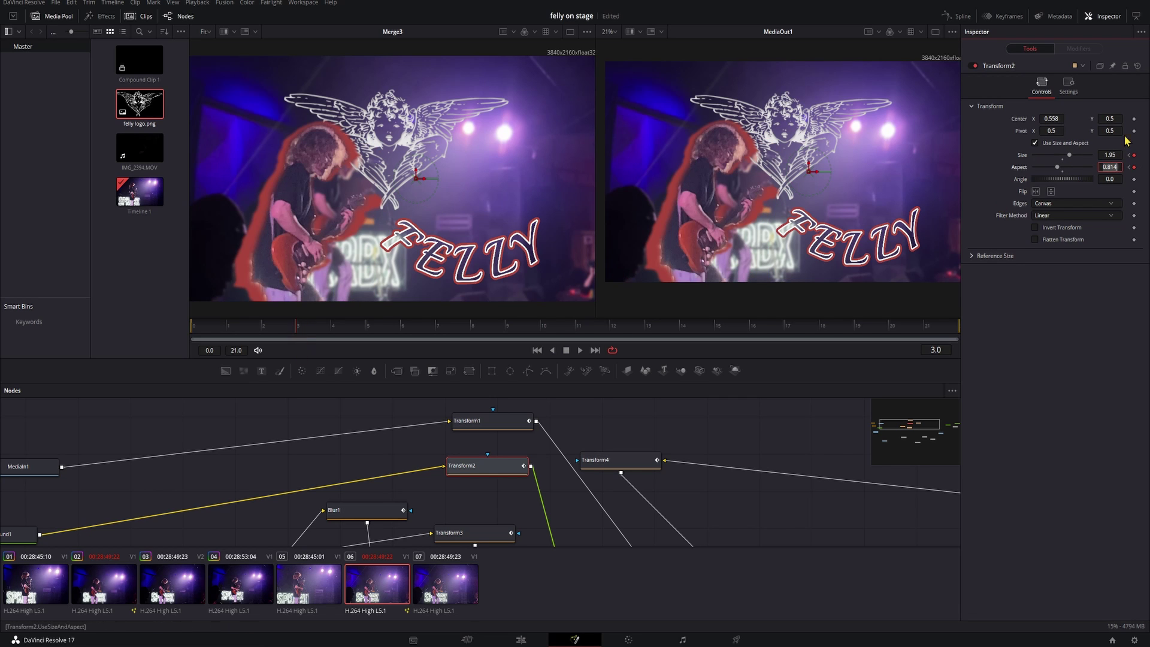
left_click(1134, 119)
left_click_drag(276, 329, 191, 330)
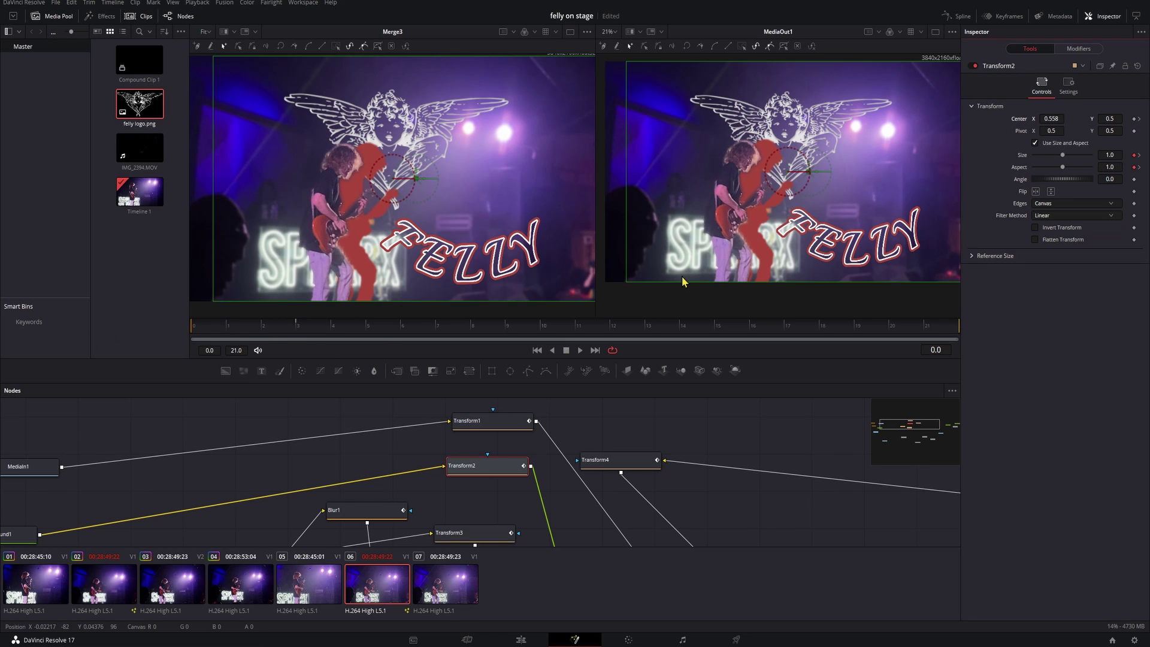
left_click(1057, 117)
type(".5")
key("Tab")
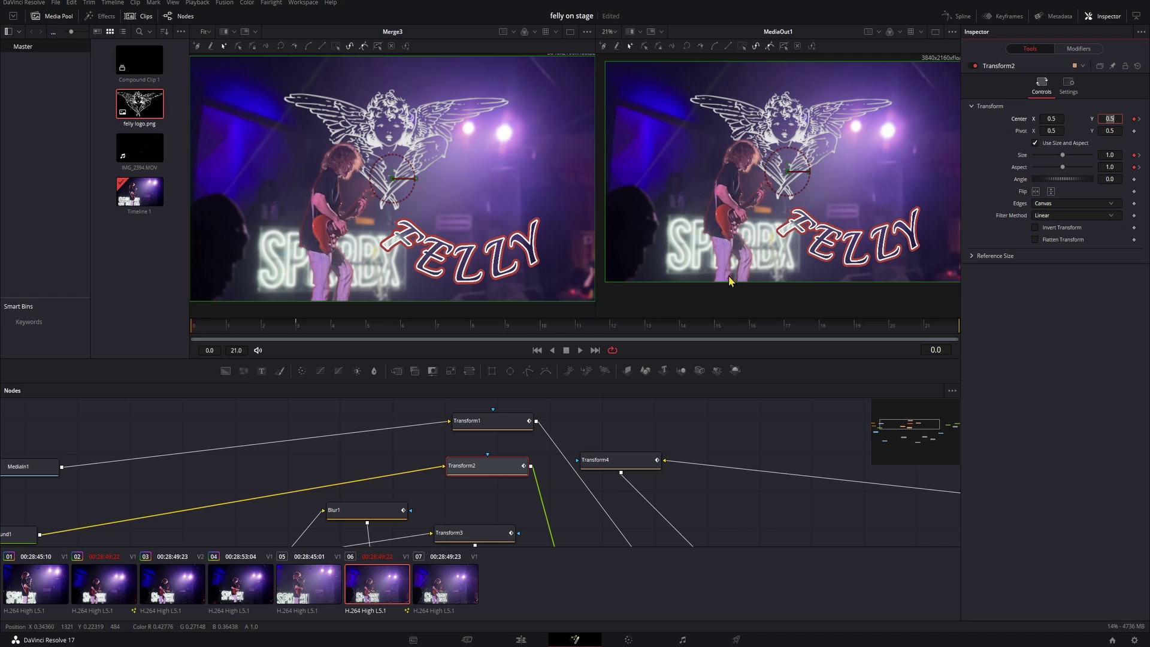
left_click(675, 435)
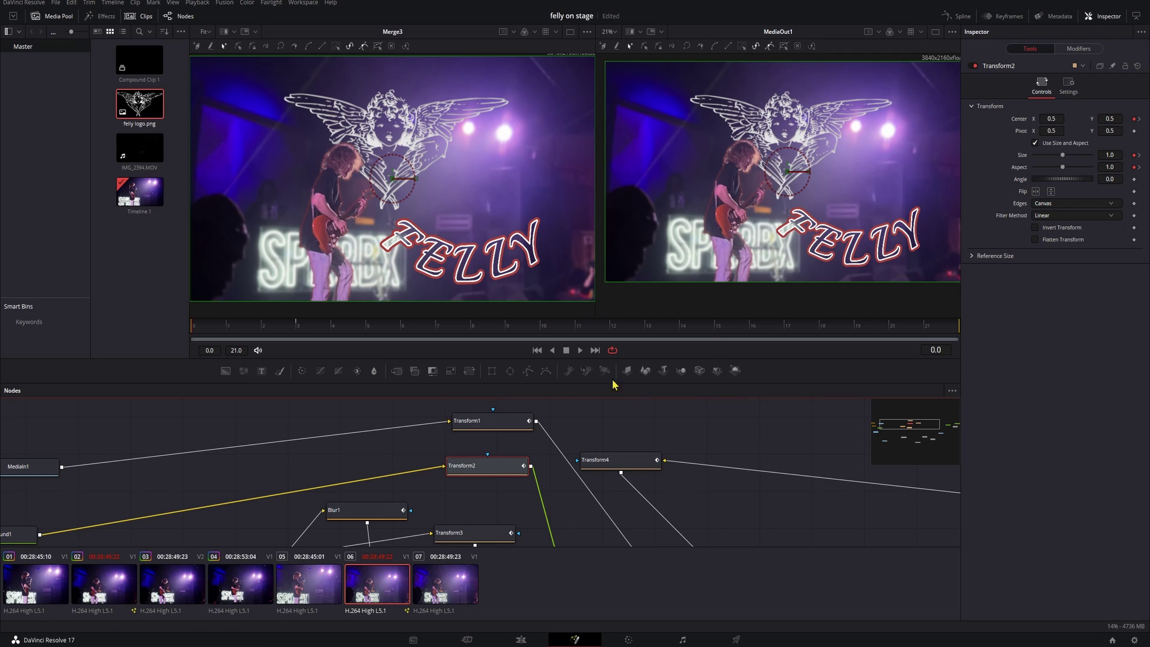
At frame 0, set Transform4's Angle to -360 and its Size to 0.0, and preview the title animation
left_click(616, 460)
left_click_drag(616, 474, 620, 477)
left_click(296, 330)
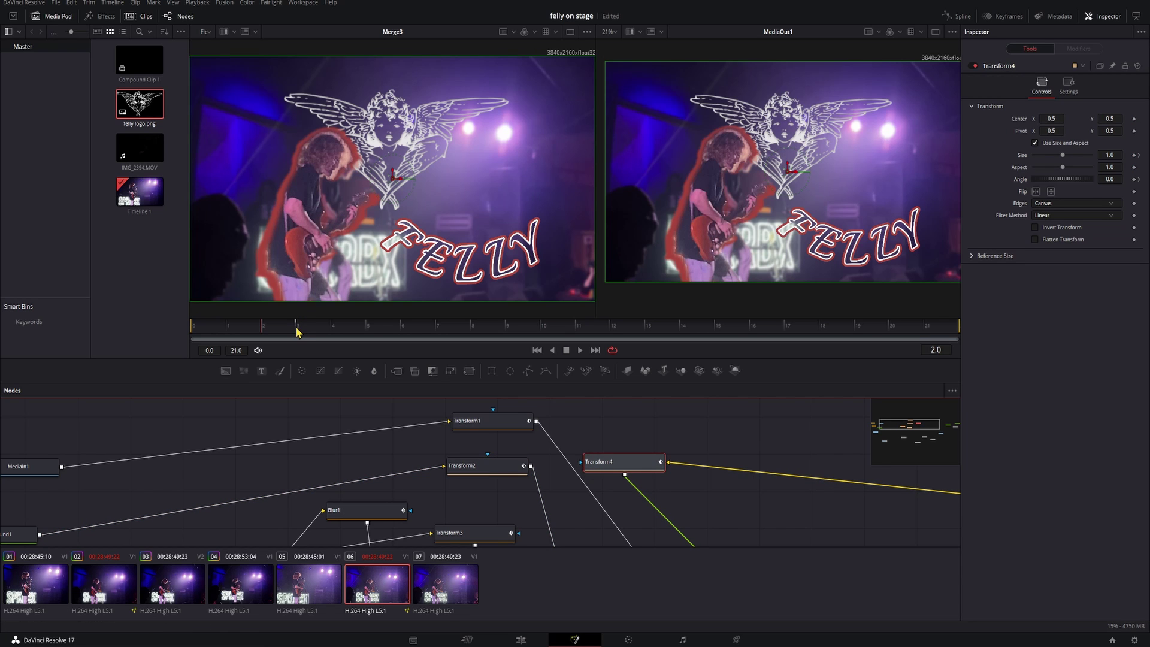
left_click(298, 330)
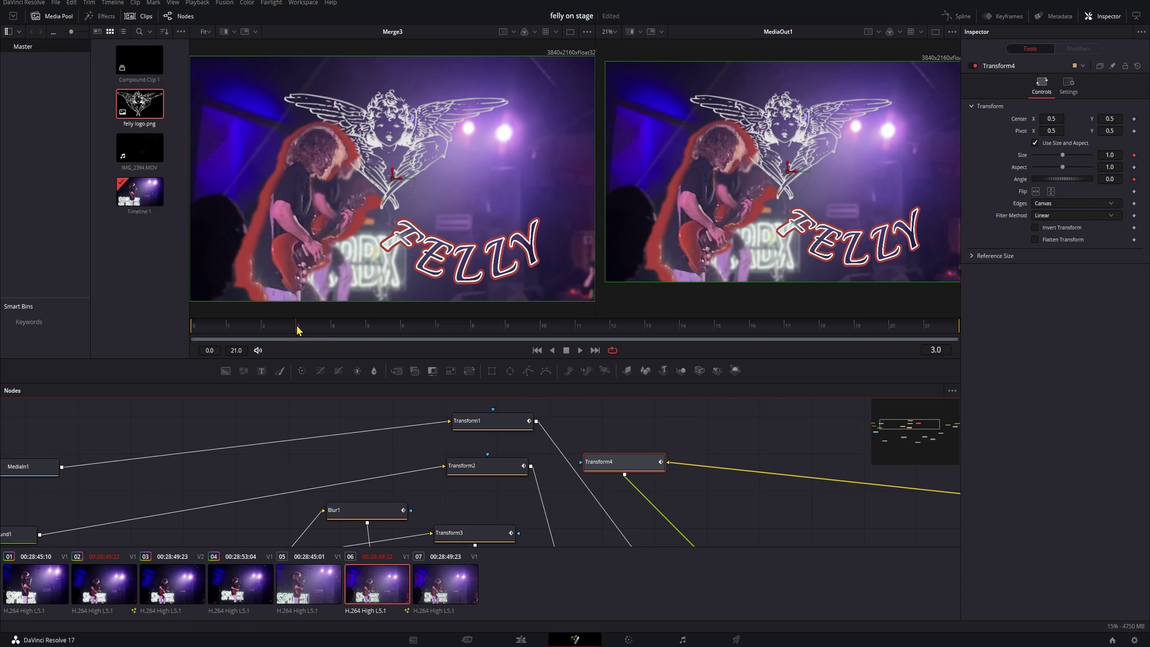
left_click_drag(298, 330, 177, 330)
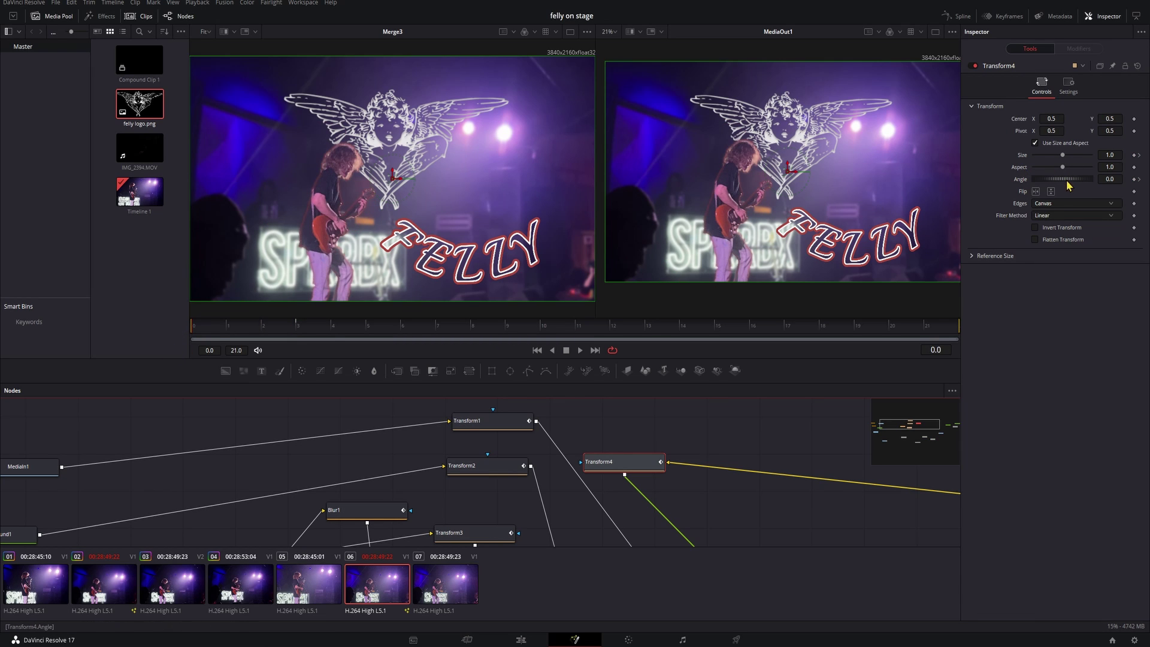
left_click(1104, 179)
type("360")
key("Tab")
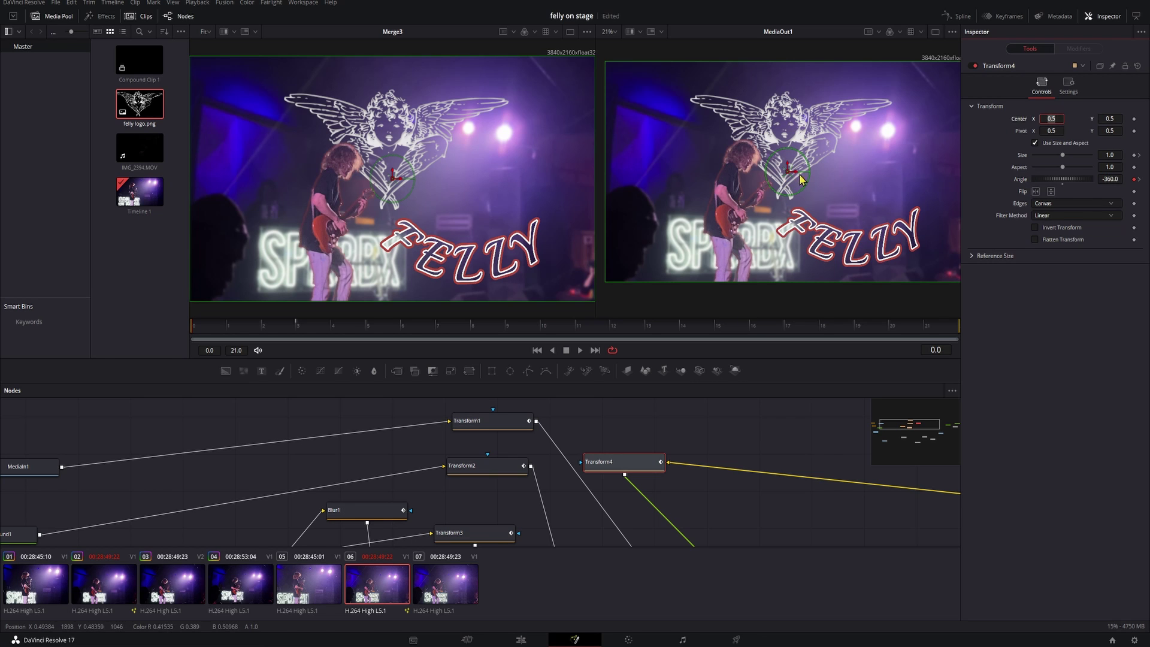
left_click_drag(1064, 159, 1019, 157)
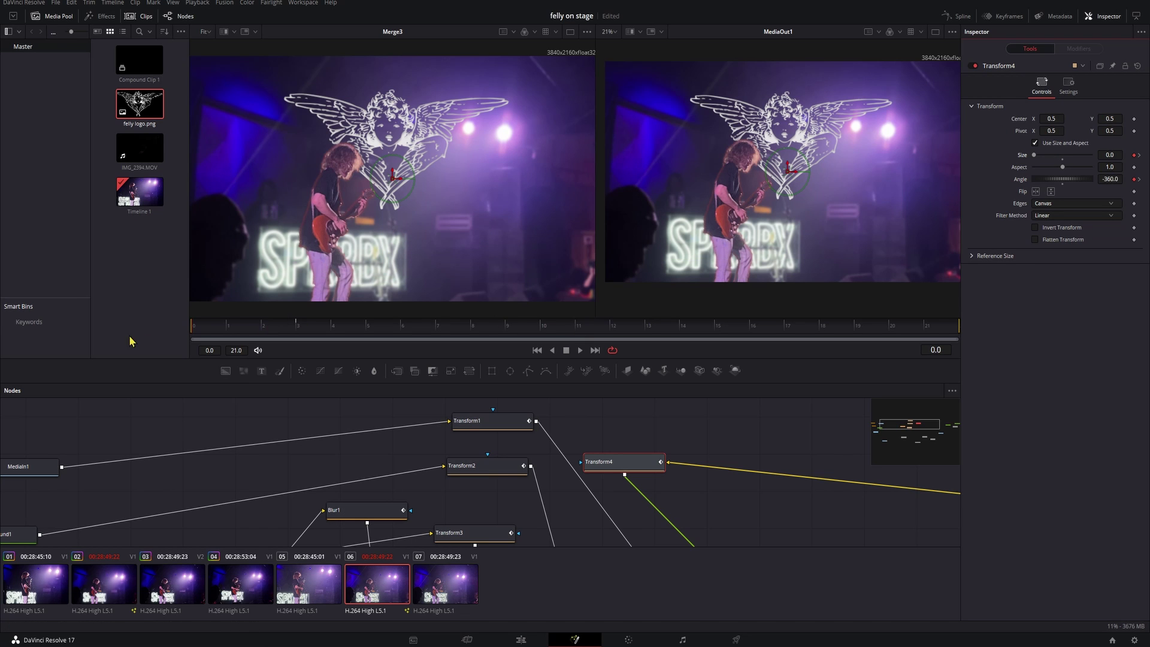
key("space")
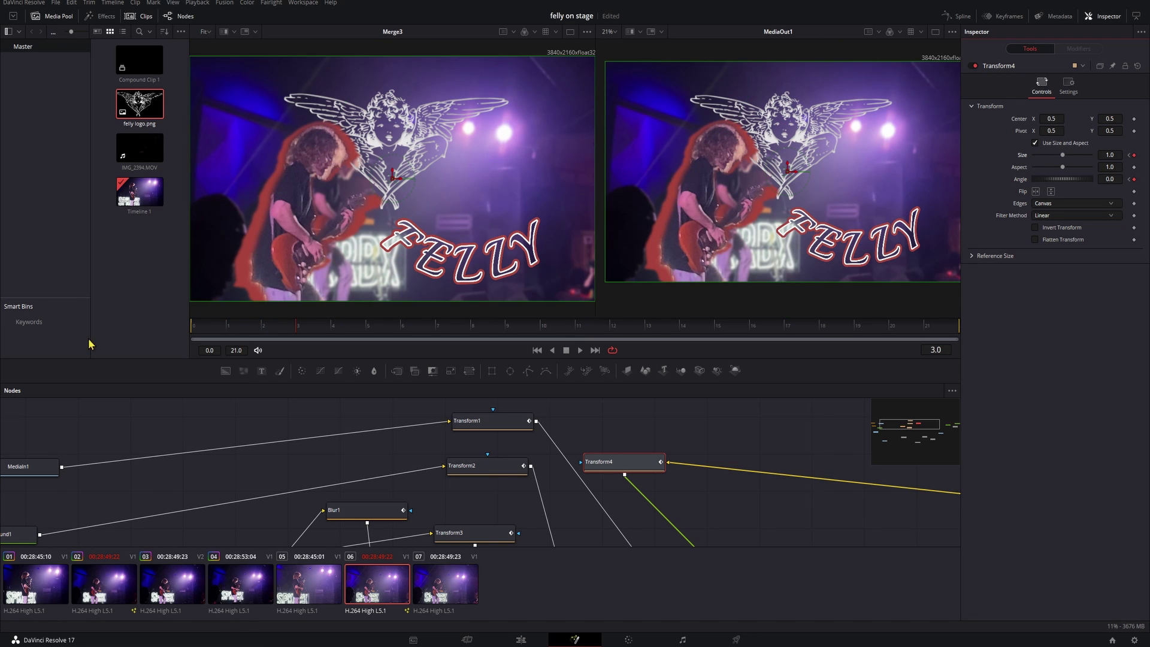
At frame 0, set Transform3's Size to 0.0 and enter a negative Angle for the logo
left_click(479, 533)
scroll(485, 533, "down", 1)
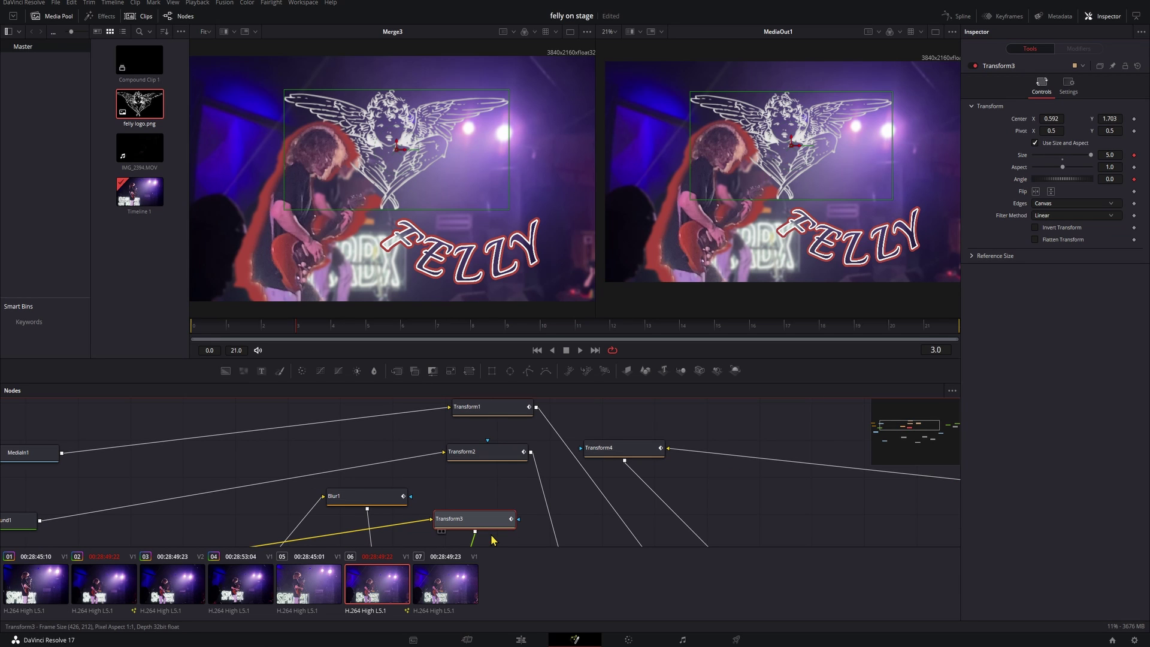
left_click_drag(297, 326, 149, 337)
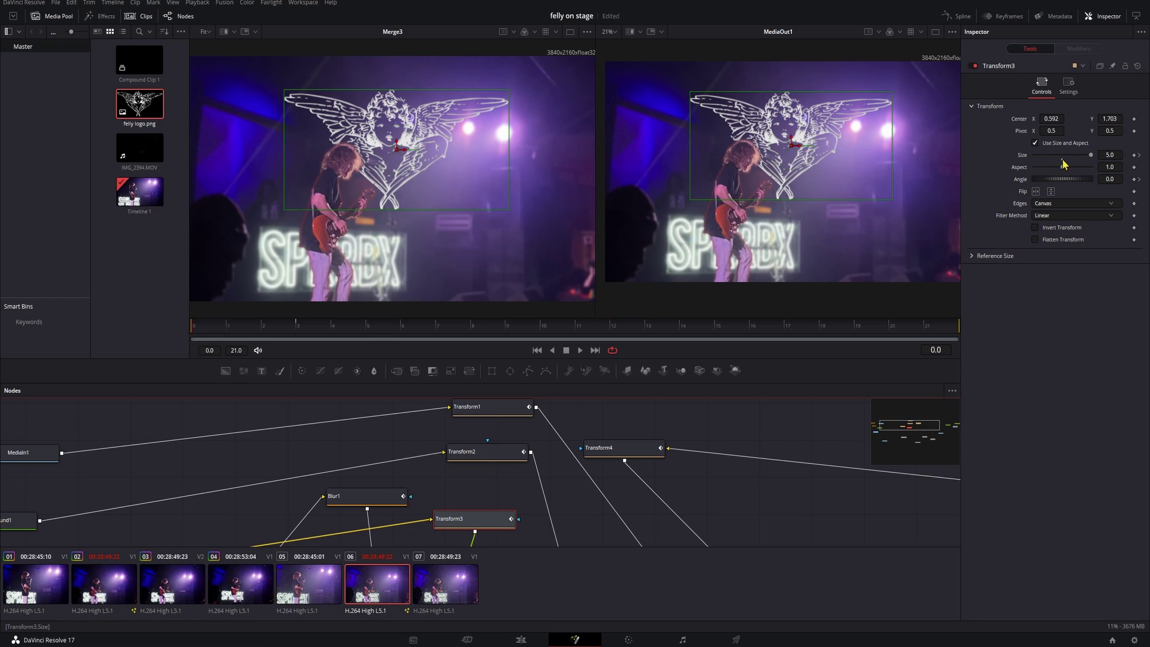
left_click_drag(1092, 160, 974, 168)
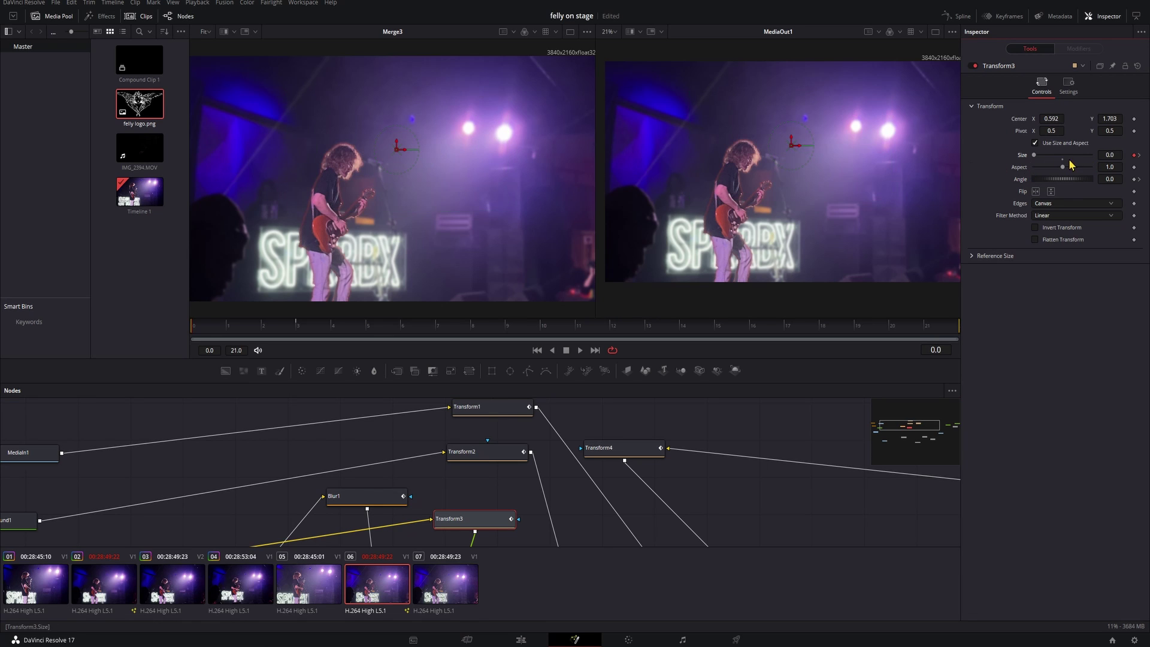
left_click(1115, 177)
type("-3")
key("Tab")
Scrub back to the start and play the composition to examine the intro animation of the performer, title and logo
left_click(303, 332)
left_click_drag(303, 336, 68, 333)
key("Right")
left_click(126, 420)
key("space")
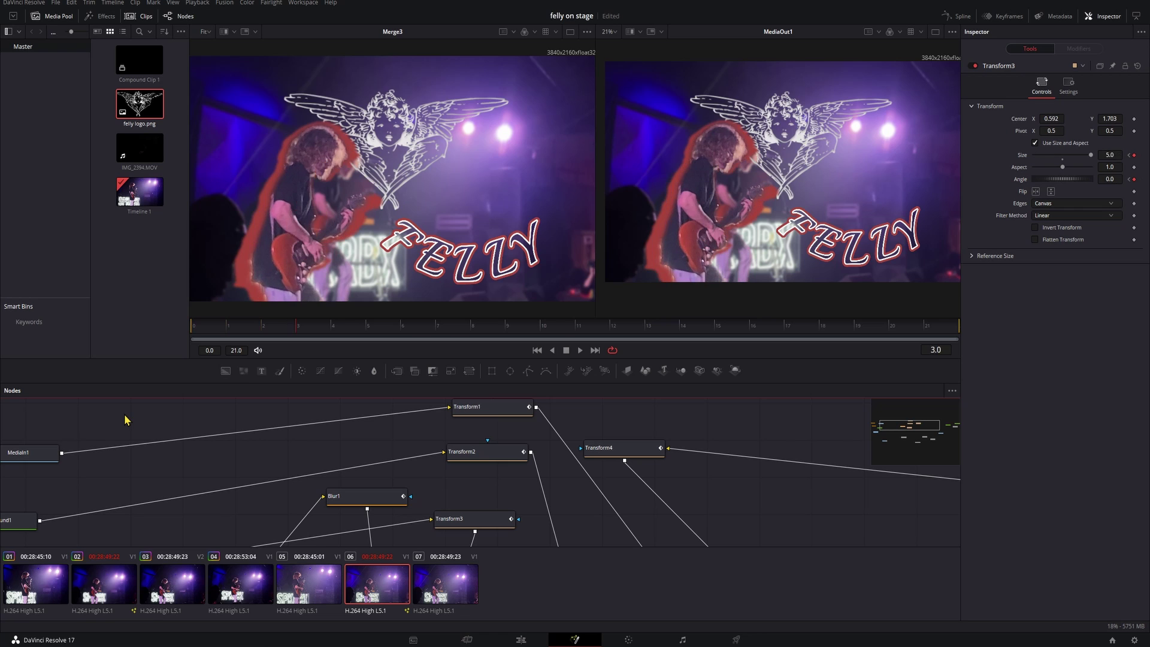
At frame 18, keyframe the held Size of Transform1, the Size and Angle of Transform4 and Transform3, and Transform2's animated values
left_click(955, 331)
left_click_drag(921, 332, 855, 332)
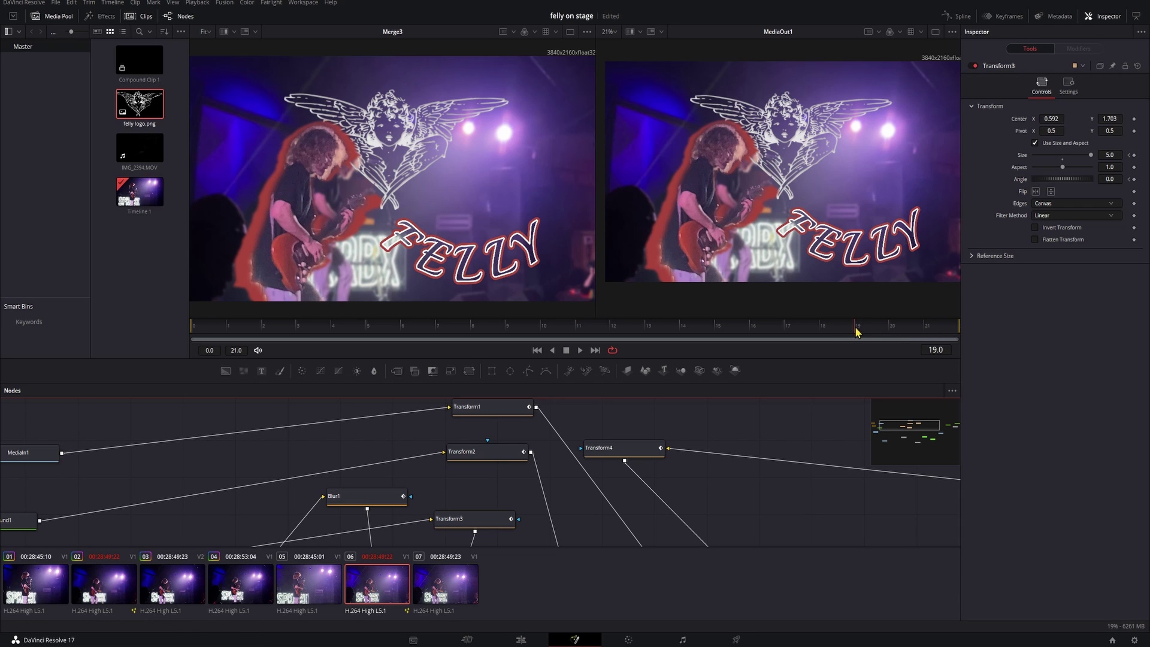
left_click(479, 407)
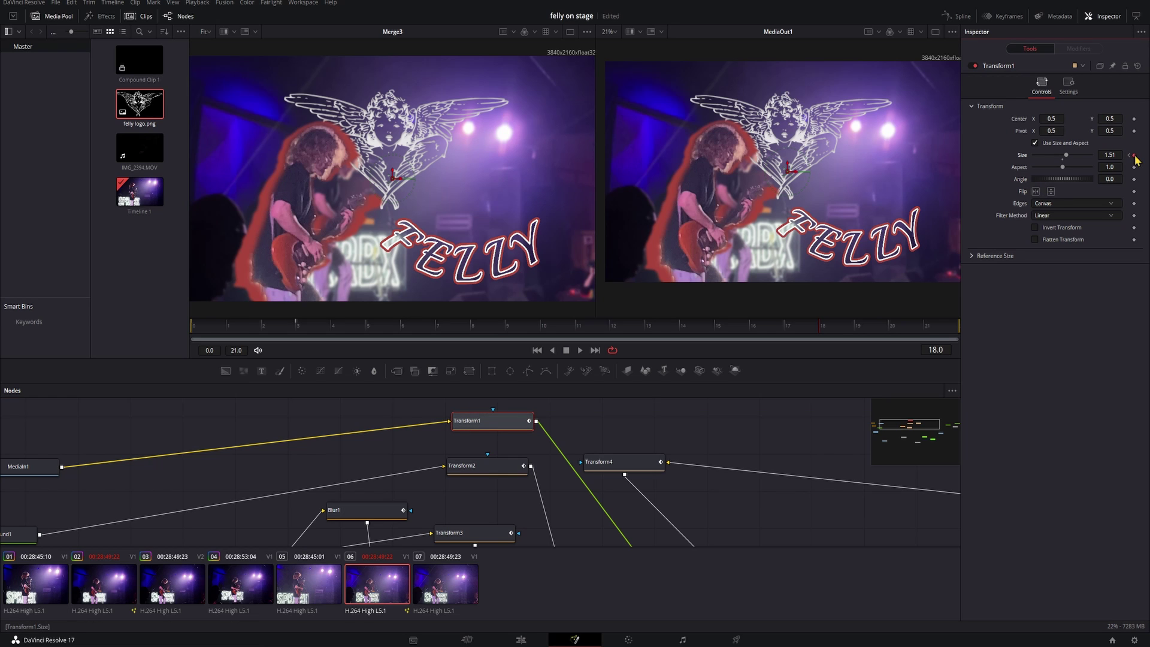
left_click(623, 463)
left_click(1134, 179)
left_click(1134, 155)
left_click(487, 467)
left_click(473, 518)
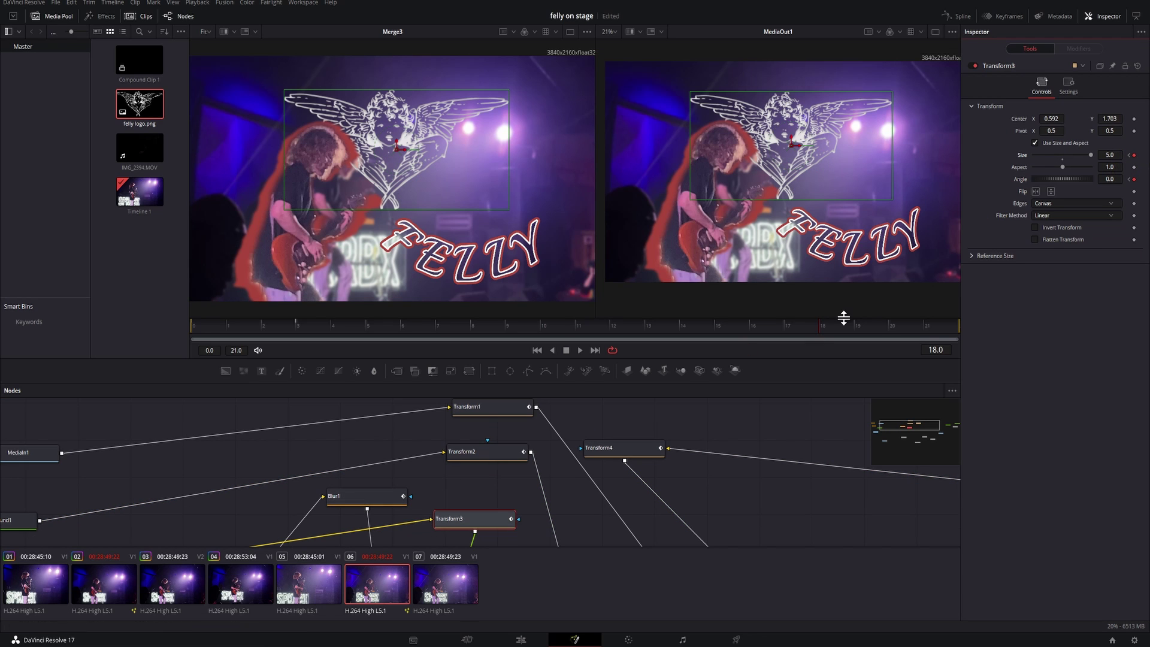
Keyframe Blur1's Blur Size at frame 18, and set its Blur Size to 0.0 at frame 0
left_click(378, 496)
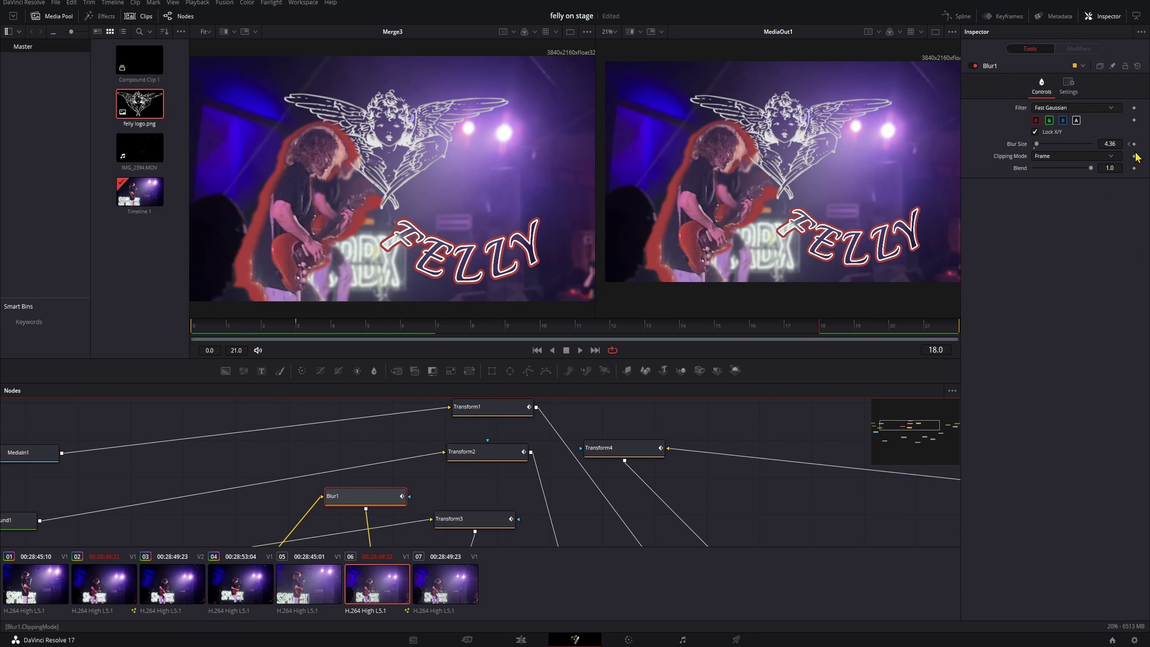
left_click(1135, 144)
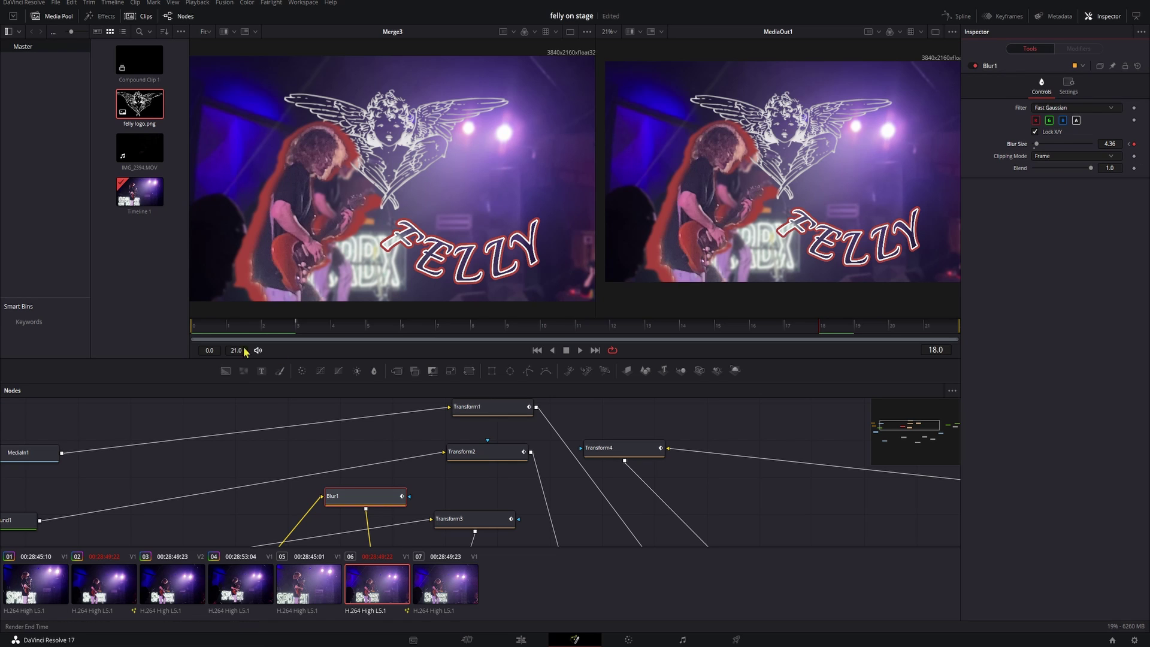
left_click(195, 327)
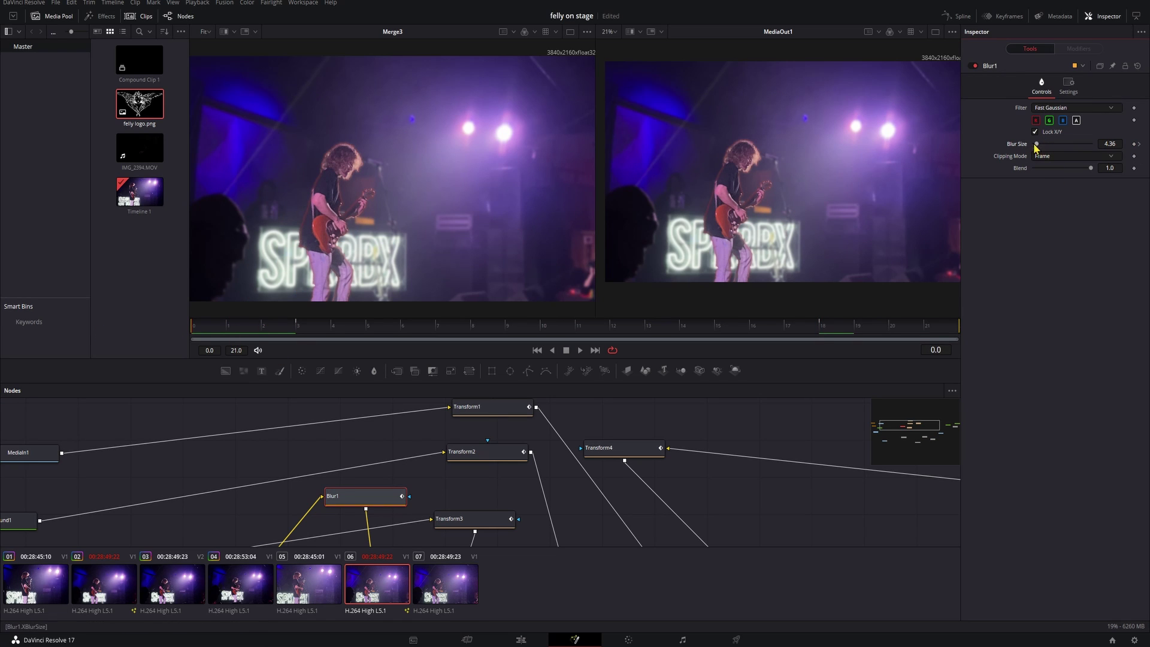
left_click_drag(1039, 148, 1029, 148)
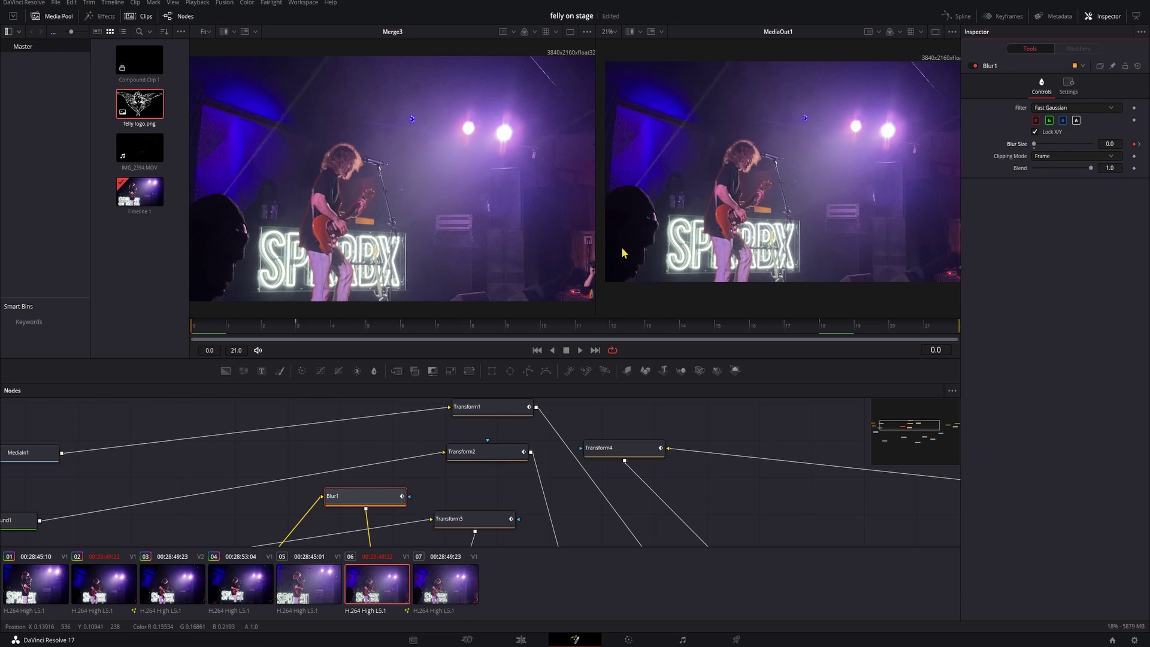
Return to frame 18 and check the keyframes on Blur1, Transform3, Transform2 and Transform1
left_click(822, 330)
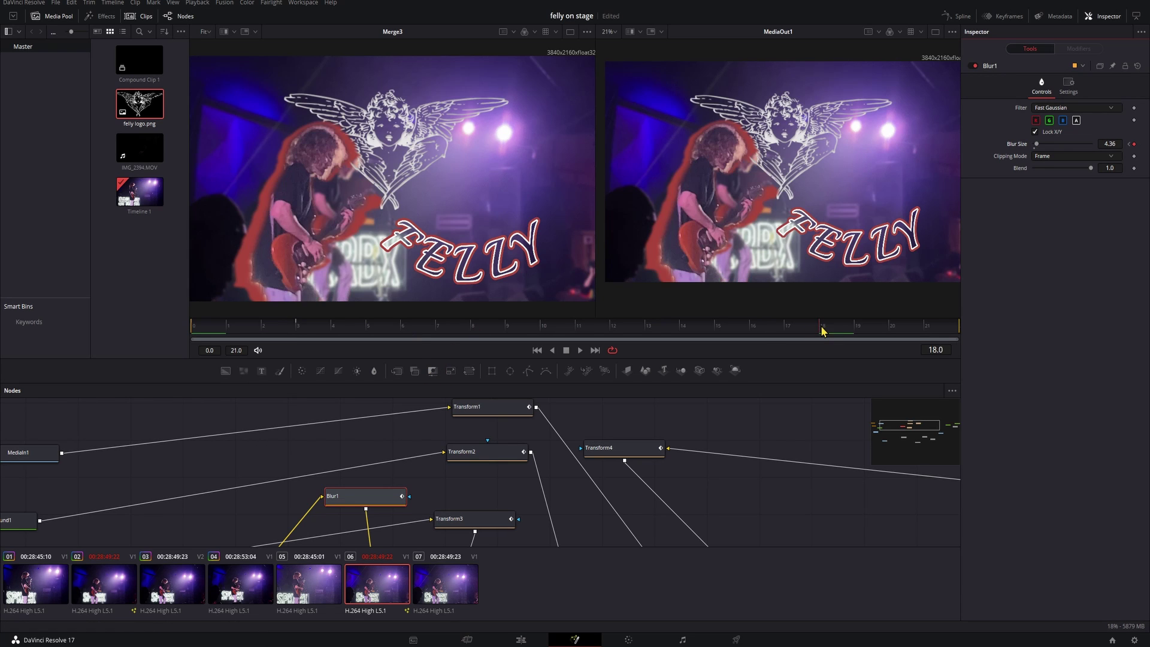
left_click(470, 520)
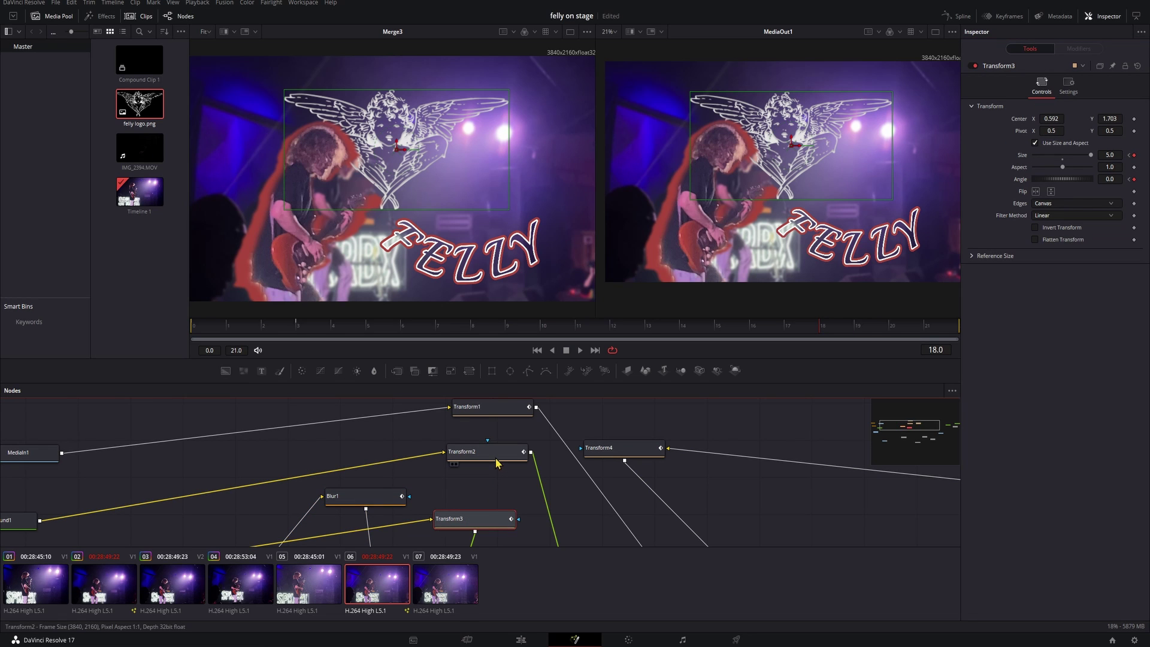
left_click(499, 456)
left_click(509, 408)
scroll(510, 423, "up", 1)
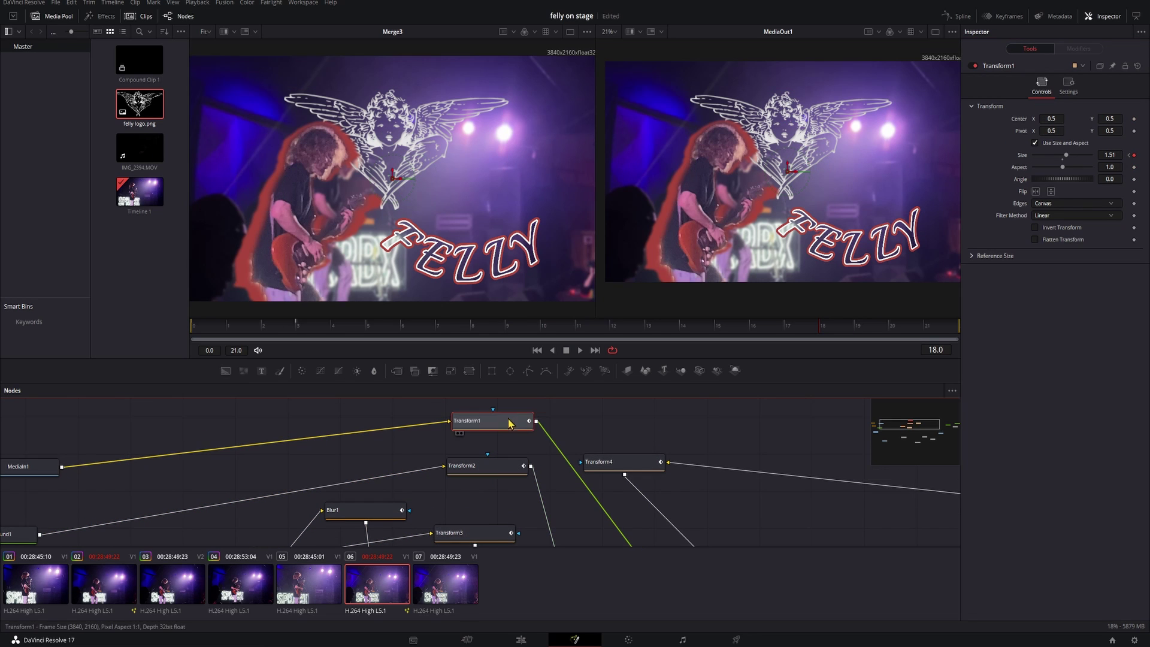
At frame 21, set Transform4's Size to 0.0 and its Angle to -360
left_click(623, 465)
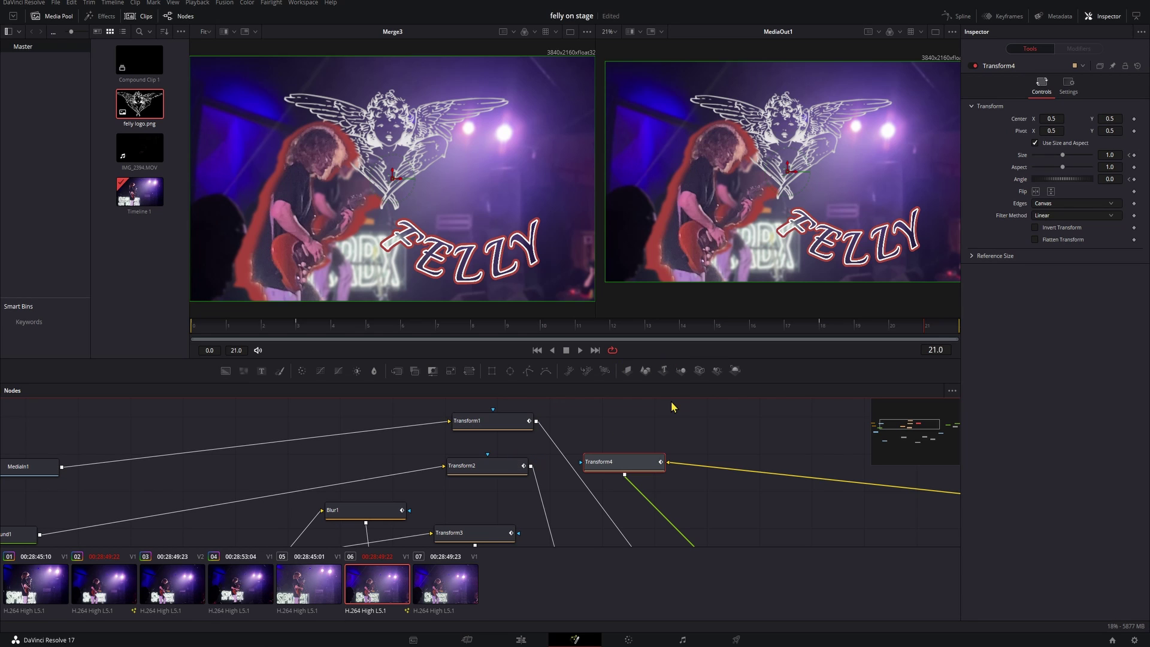
left_click_drag(630, 469, 675, 460)
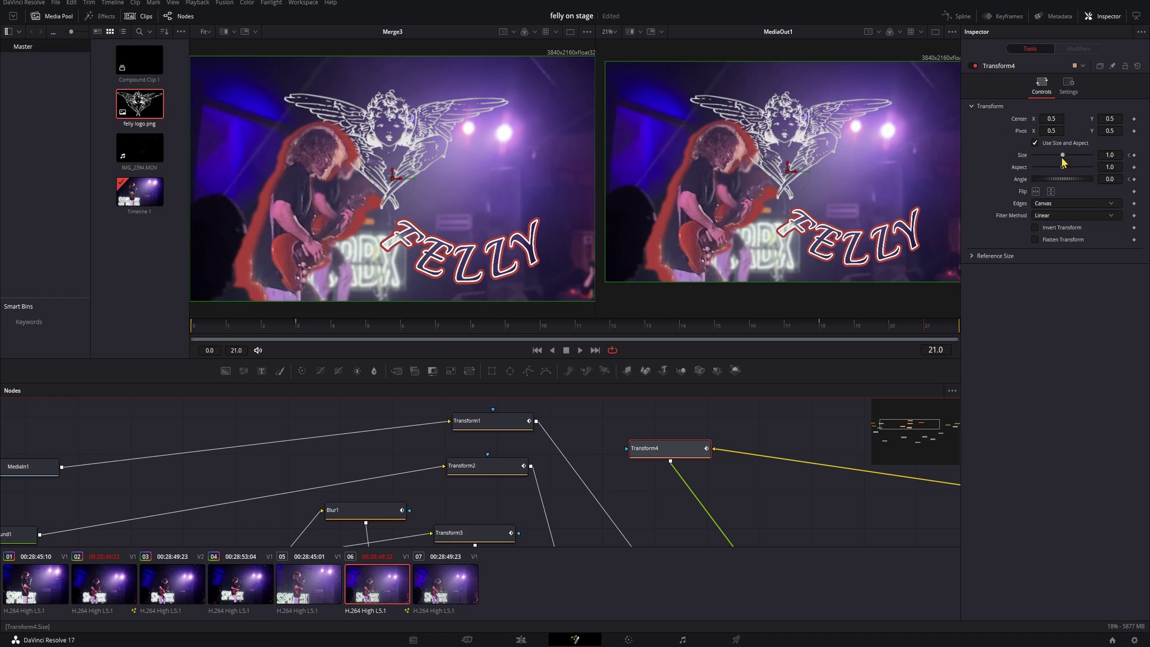
left_click_drag(1063, 157, 975, 151)
left_click(1105, 178)
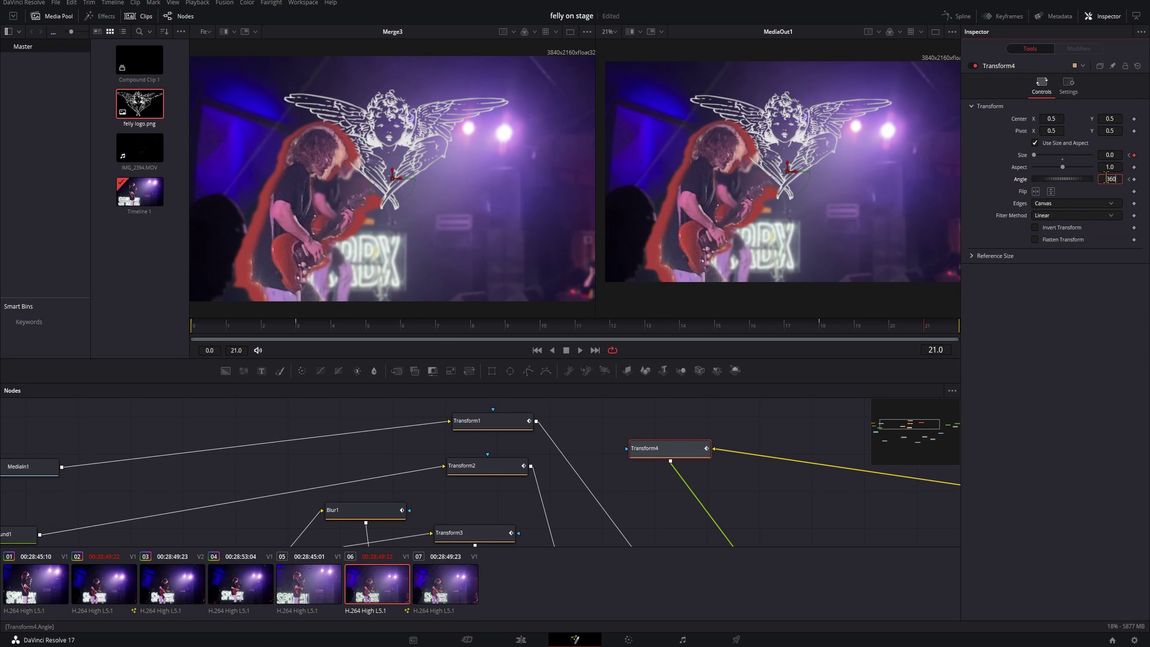
type("360")
key("Tab")
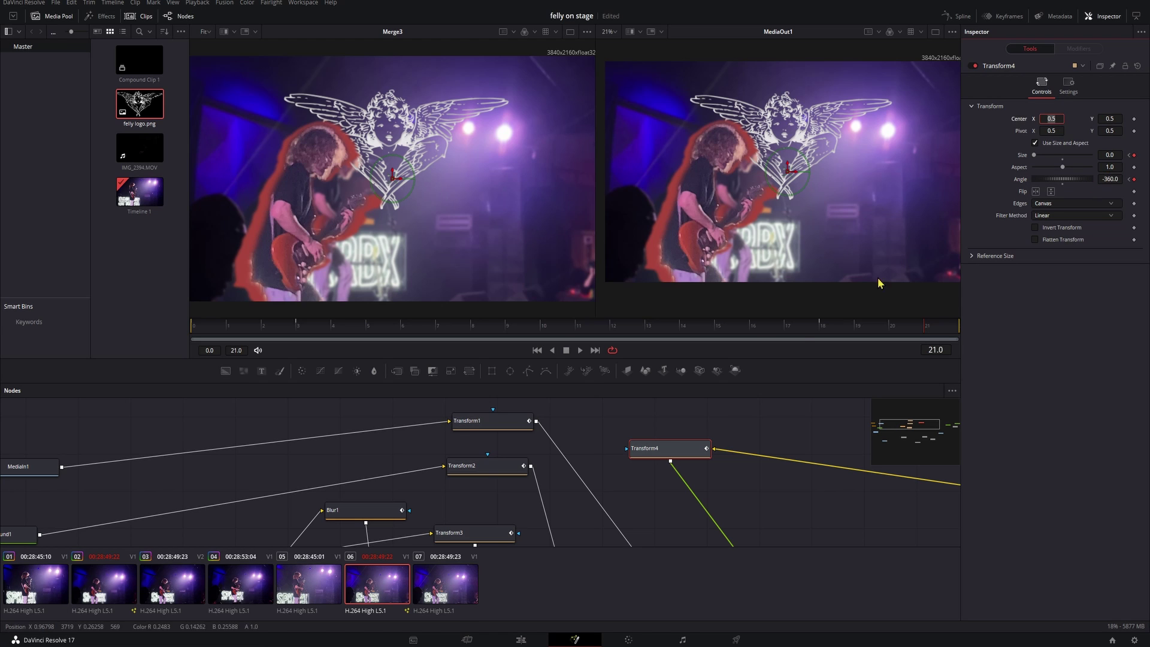
At frame 21, set Transform1's Size to 1.0, and Transform2's Size and Aspect to 1.0 with Center X at 0.5
left_click(521, 424)
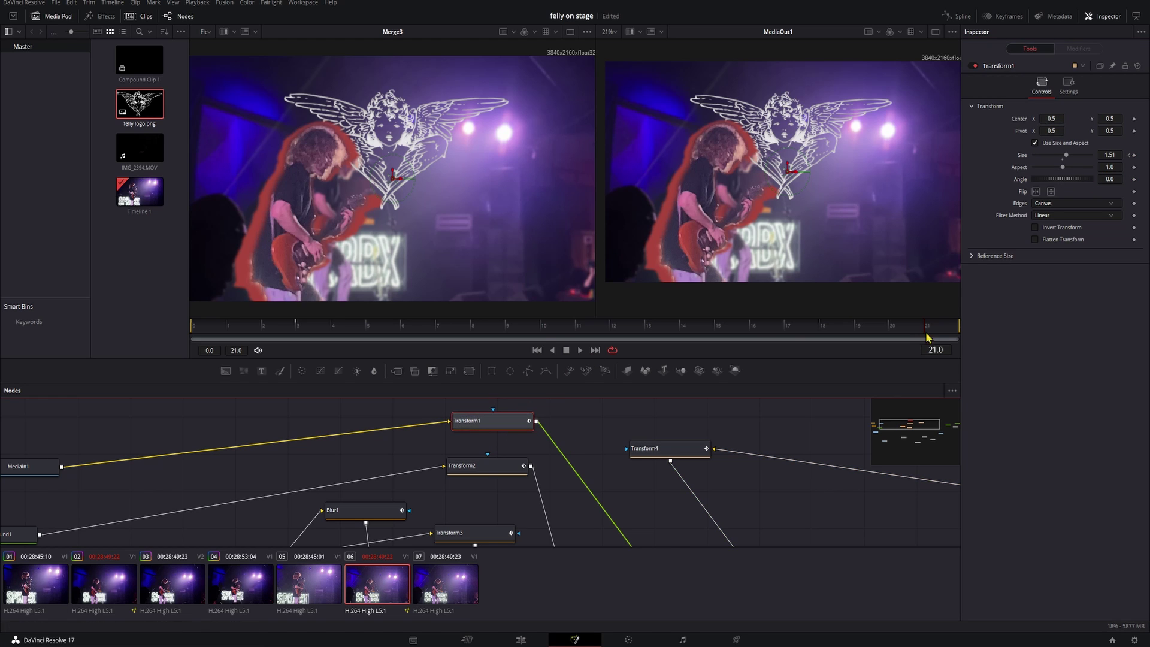
left_click(1062, 159)
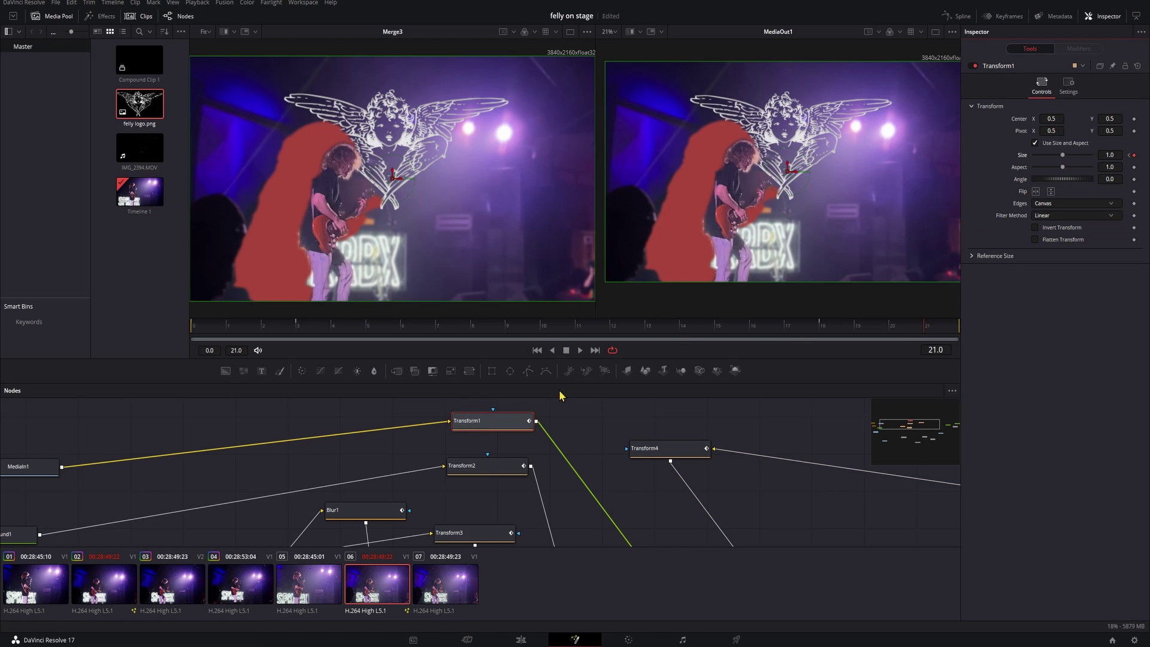
left_click(487, 465)
mouse_move(482, 472)
left_mouse_down()
mouse_move(521, 465)
mouse_move(490, 479)
left_mouse_up()
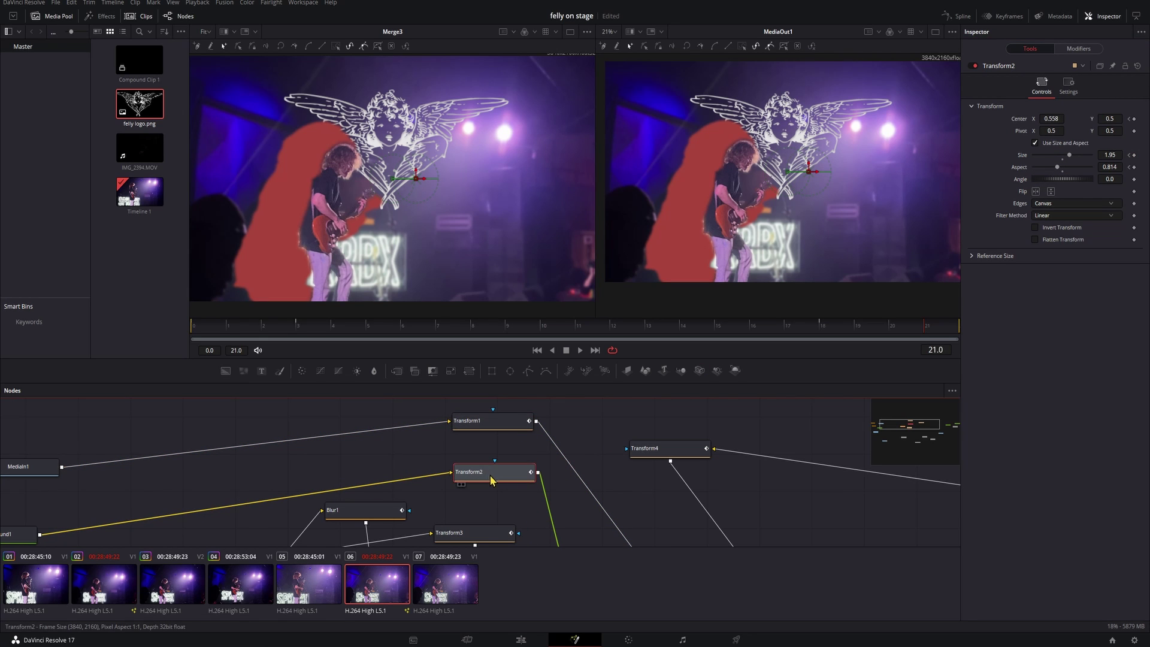
left_click(1062, 160)
left_click(1062, 171)
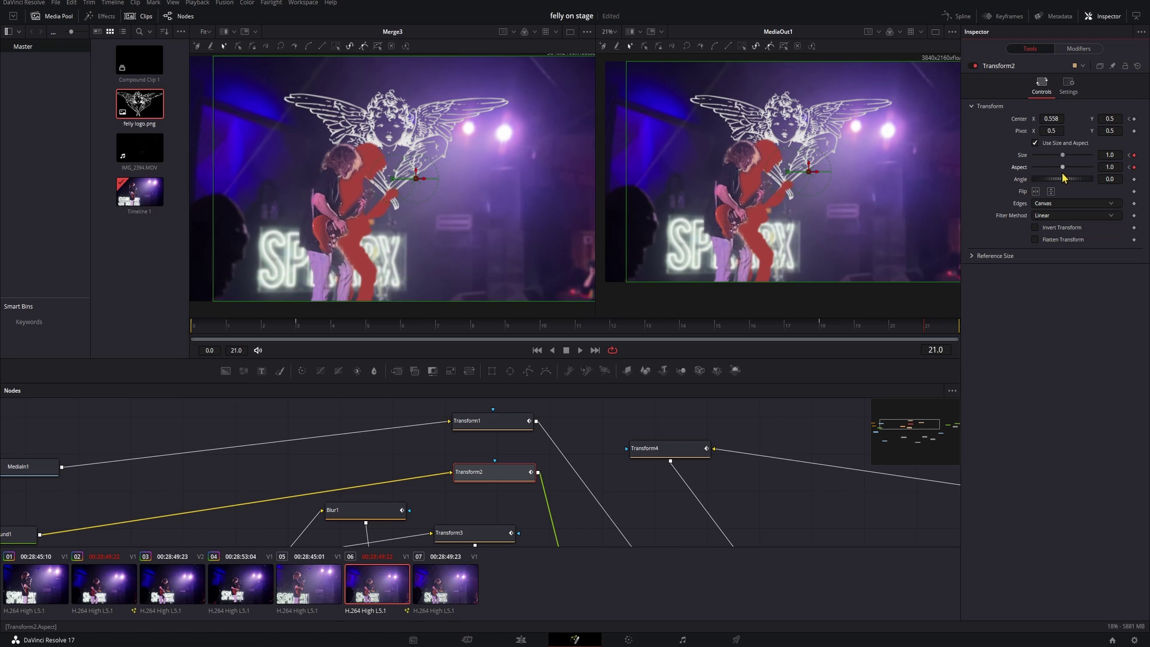
double_click(1056, 120)
type(".5")
key("Return")
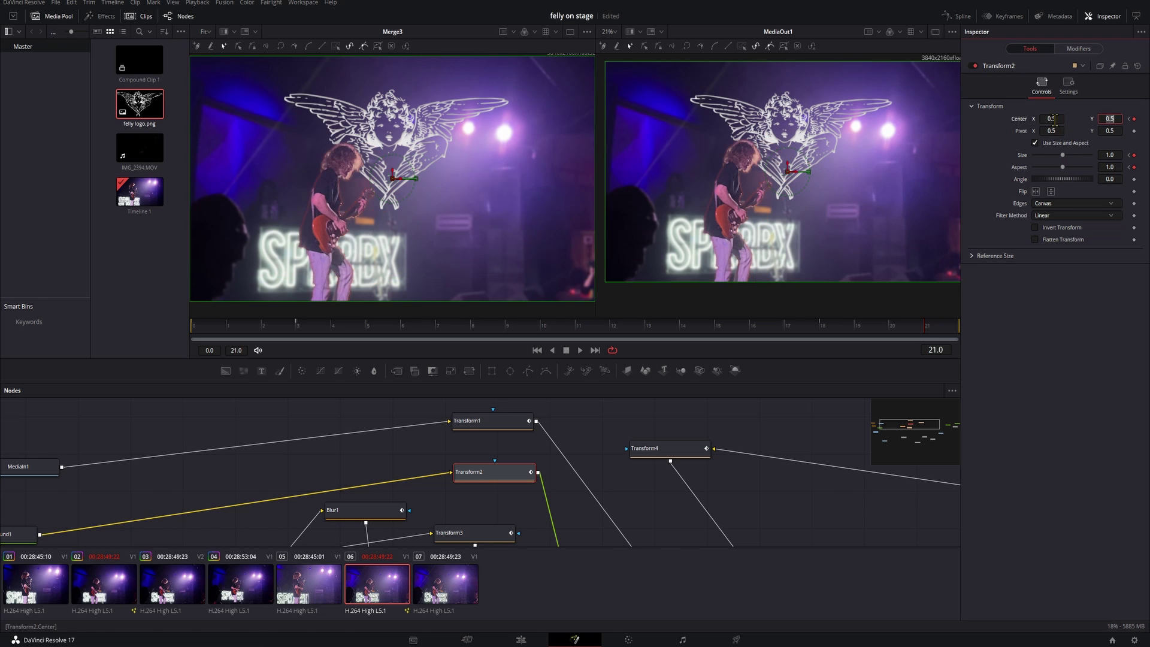
At frame 21, set the logo's Transform3 Angle to -360 and its Size to 0.0
left_click(477, 544)
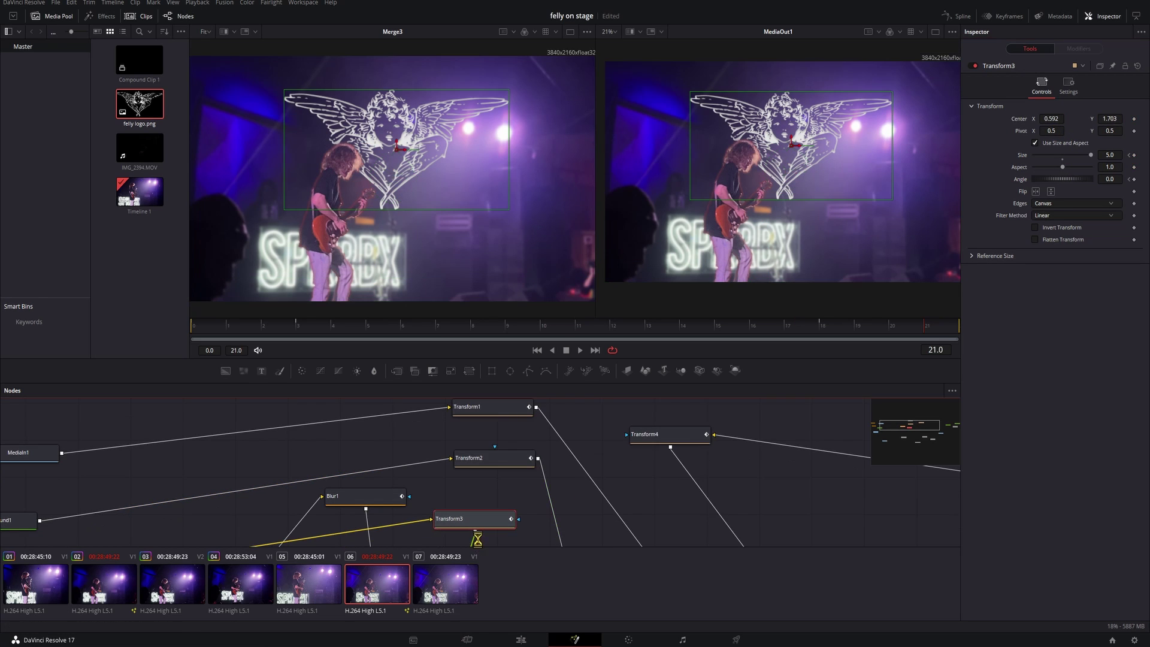
double_click(1064, 155)
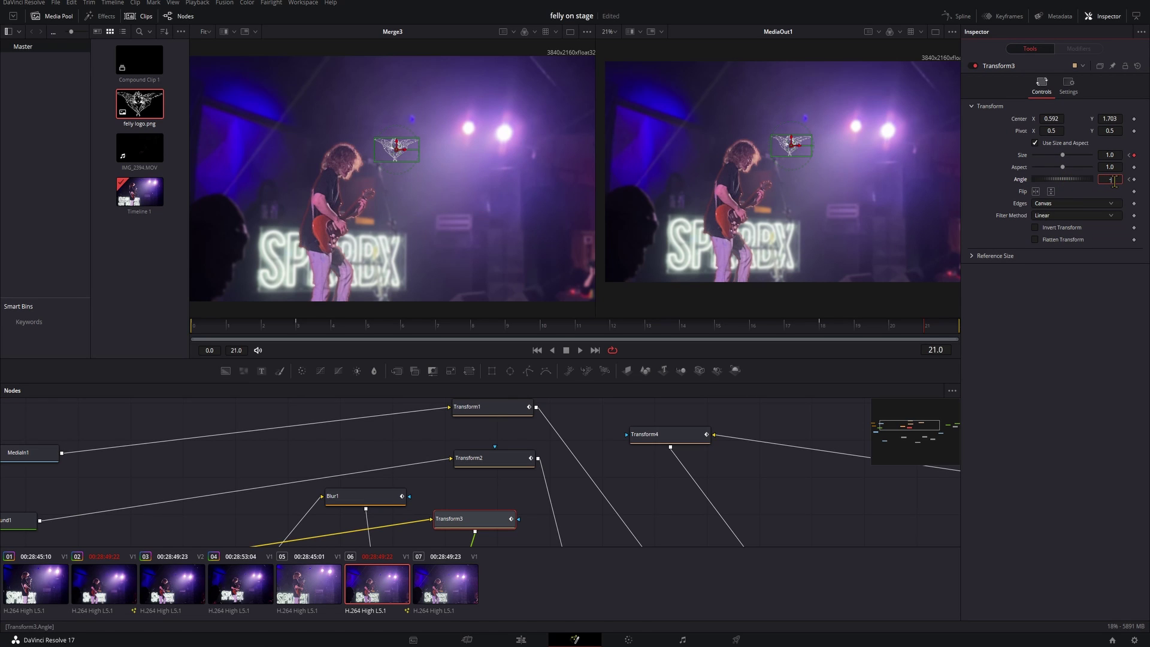
left_click(1114, 181)
type("-360")
key("Tab")
left_click_drag(1063, 157, 1028, 158)
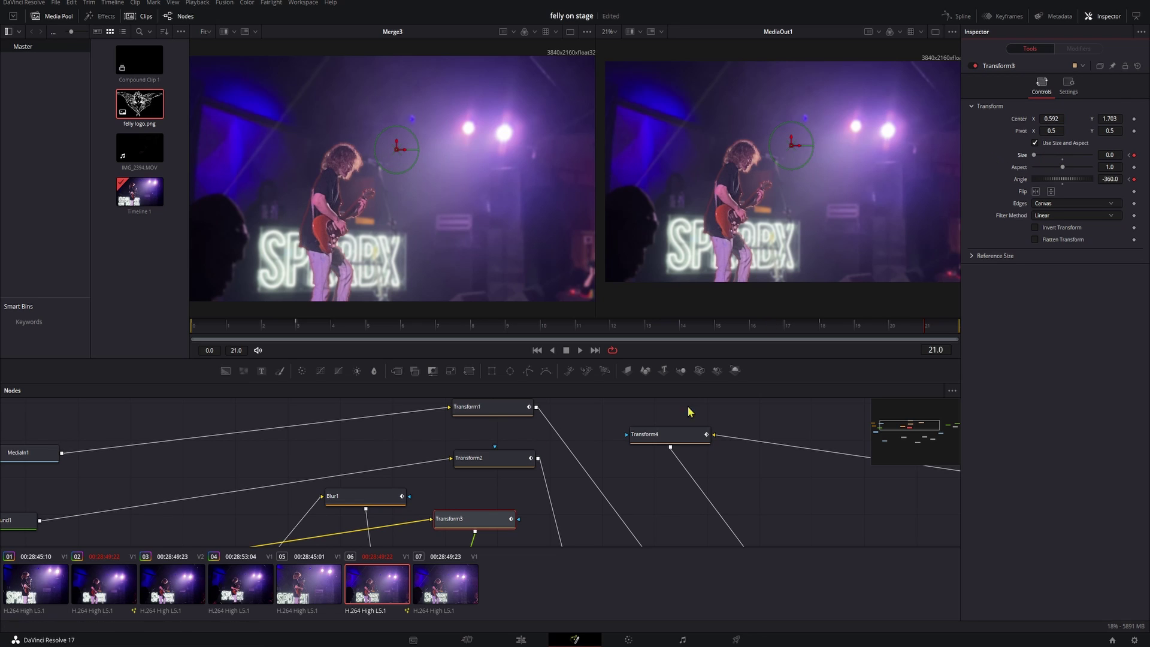
Set Blur1's Blur Size to 0.0 at frame 21, and step through the animation from frame 0
left_click(351, 504)
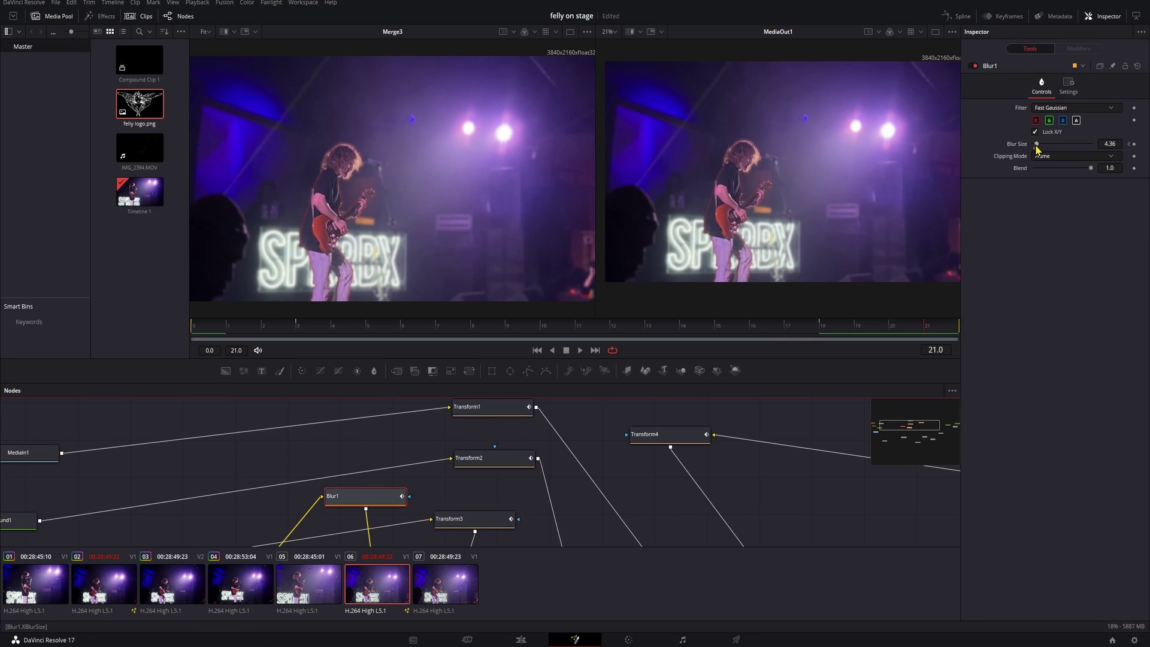
left_click_drag(217, 328, 158, 343)
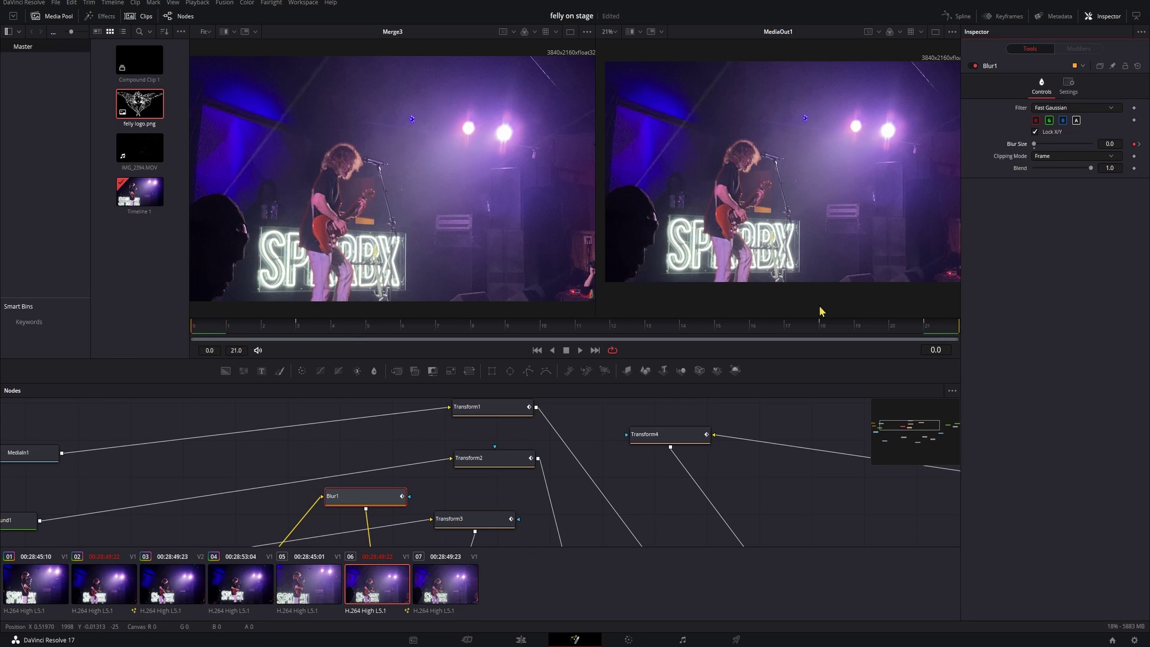
left_click(931, 330)
left_click(193, 328)
key("Right")
key("Right")
key("Right")
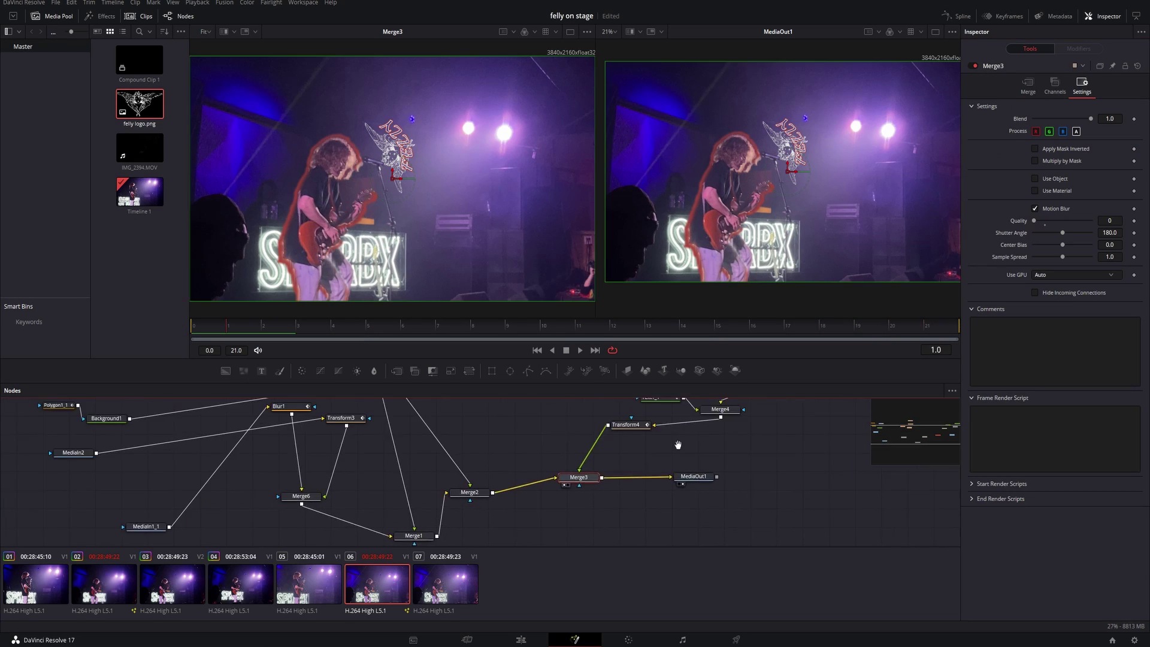
Tidy the Merge3 and MediaOut1 nodes, and set Merge3's Motion Blur Quality to 10 with Motion Blur enabled
left_click_drag(677, 443, 654, 462)
left_click_drag(555, 494, 580, 504)
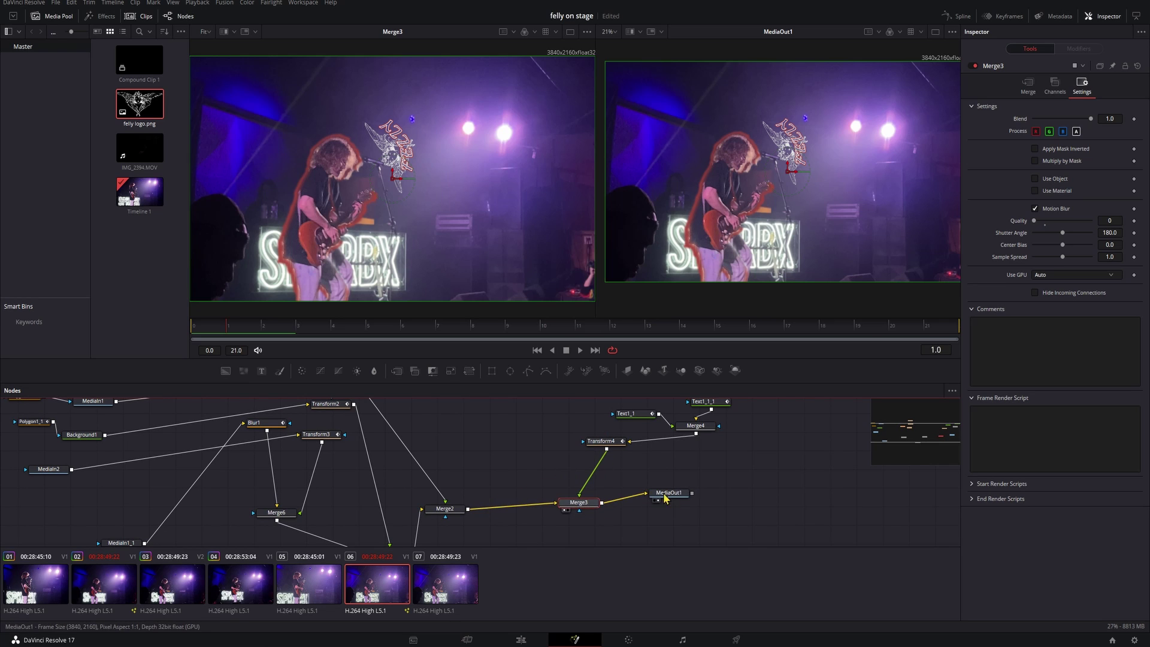
left_click_drag(665, 498, 678, 495)
left_click_drag(577, 507, 583, 497)
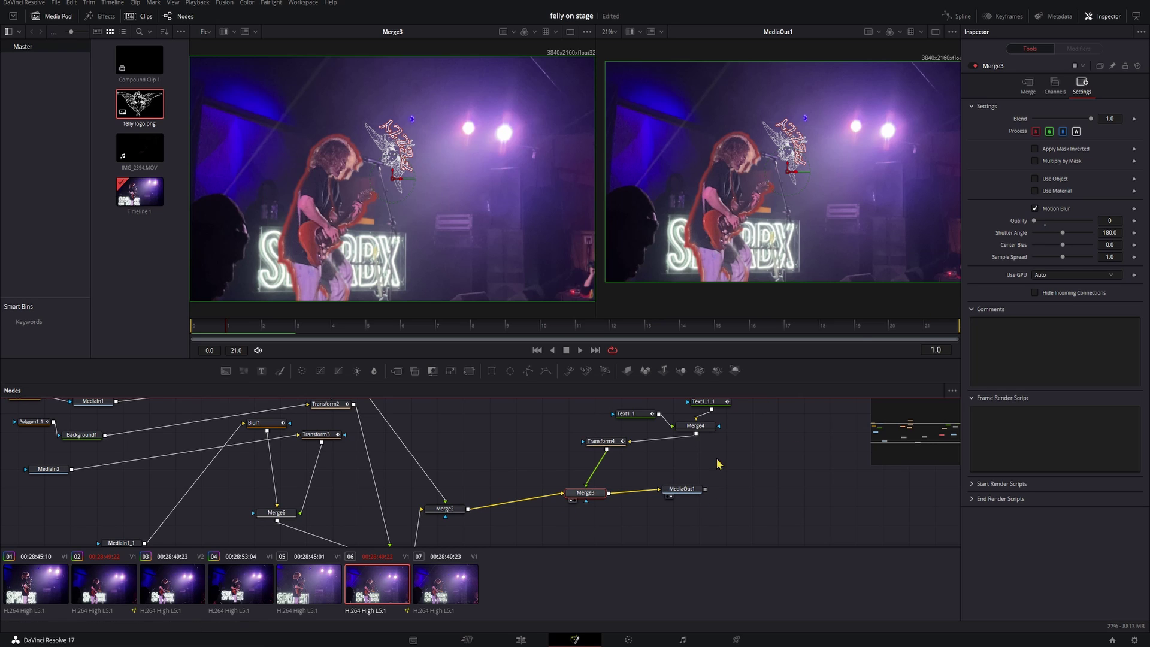
left_click(1029, 86)
left_click(1082, 86)
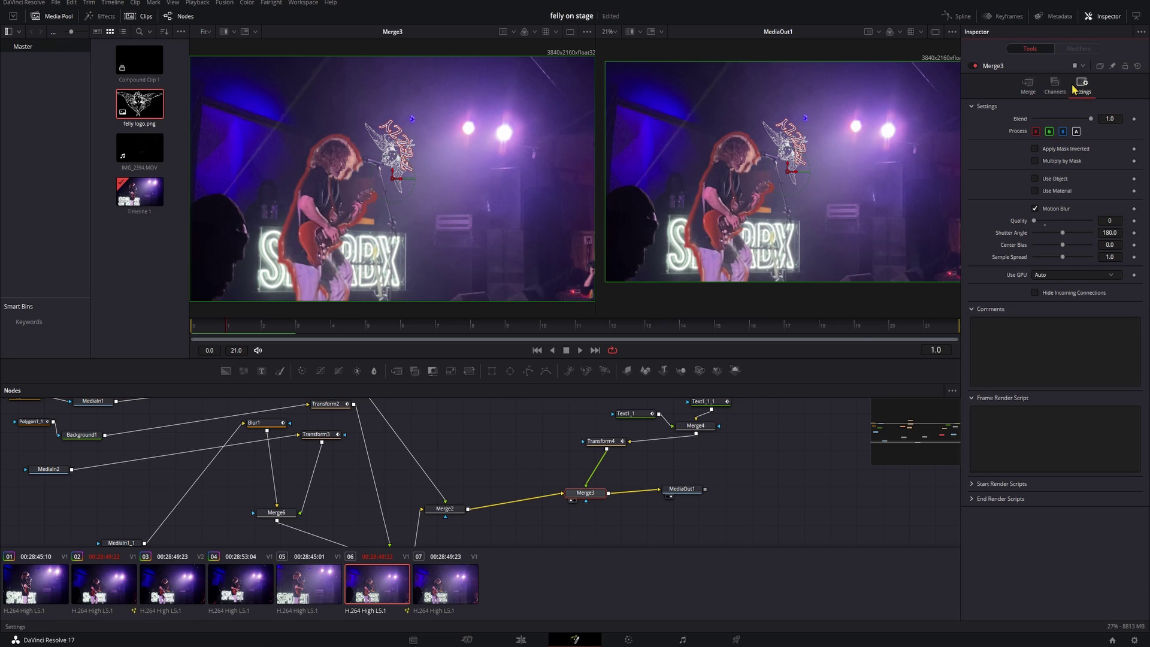
left_click(1036, 209)
left_click(1036, 209)
left_click_drag(1036, 223, 1140, 240)
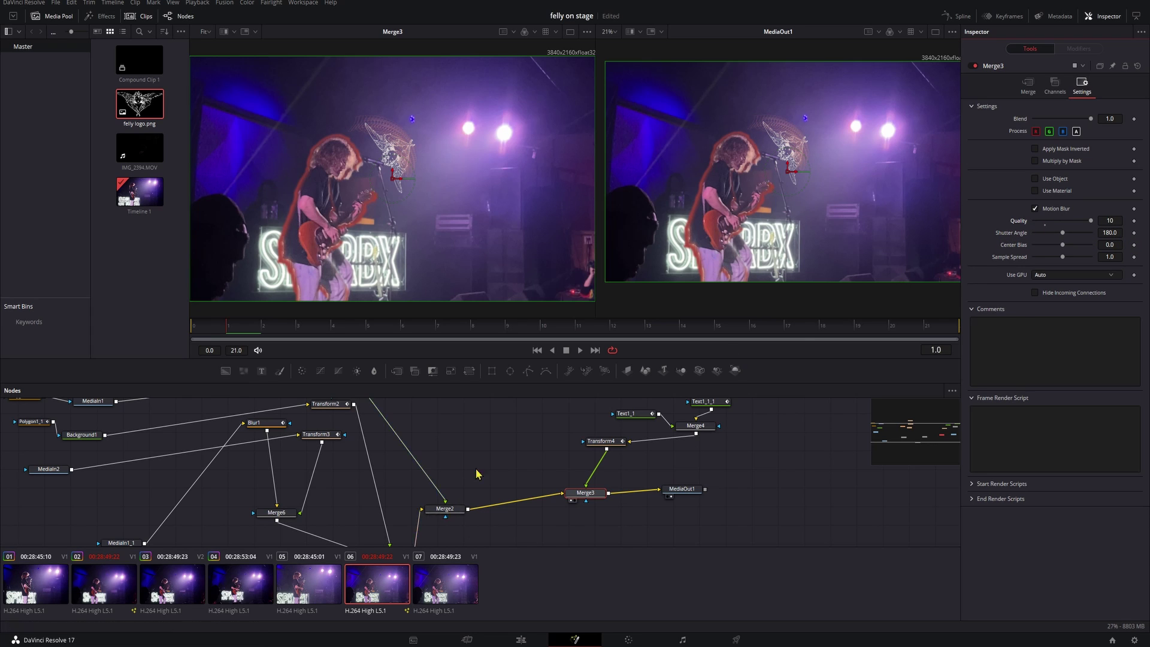
Enable Motion Blur on Merge2 and Merge1 with the Quality raised to 10
left_click_drag(492, 468, 539, 441)
left_click(510, 496)
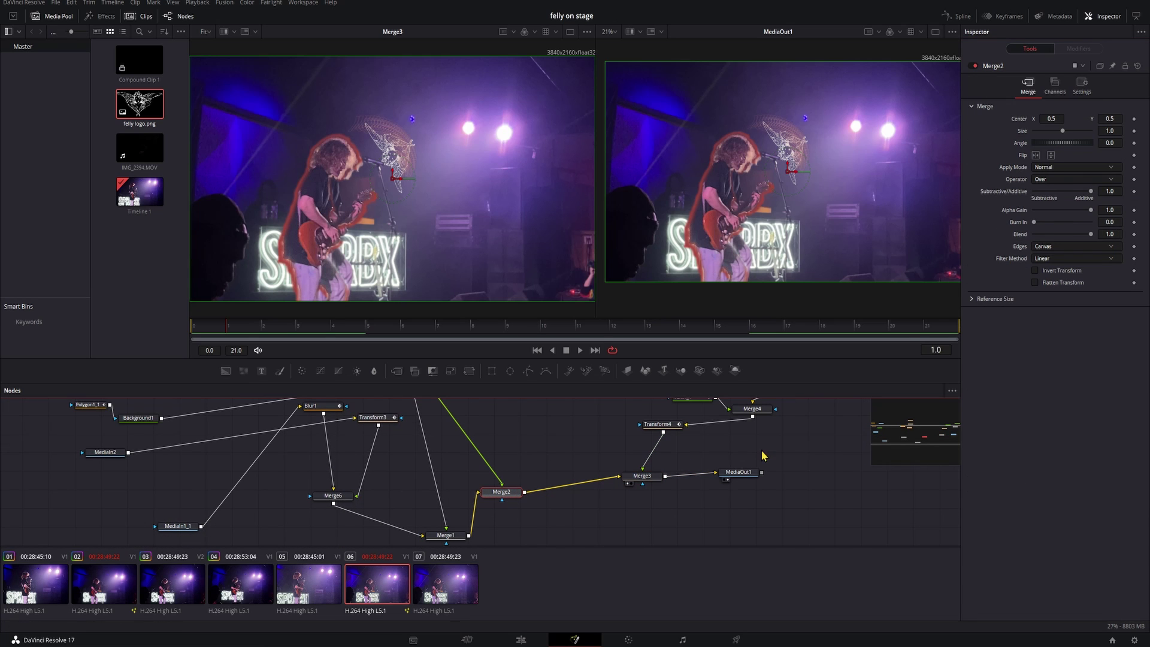
left_click(1082, 86)
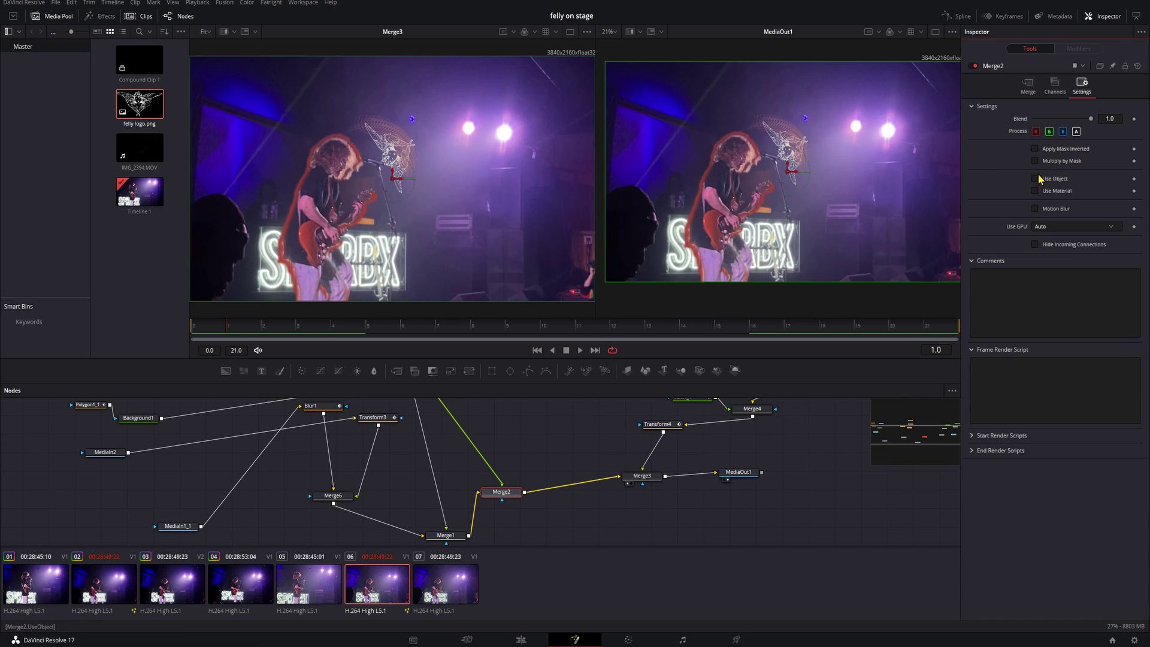
left_click(1034, 208)
left_click_drag(1048, 221, 1085, 227)
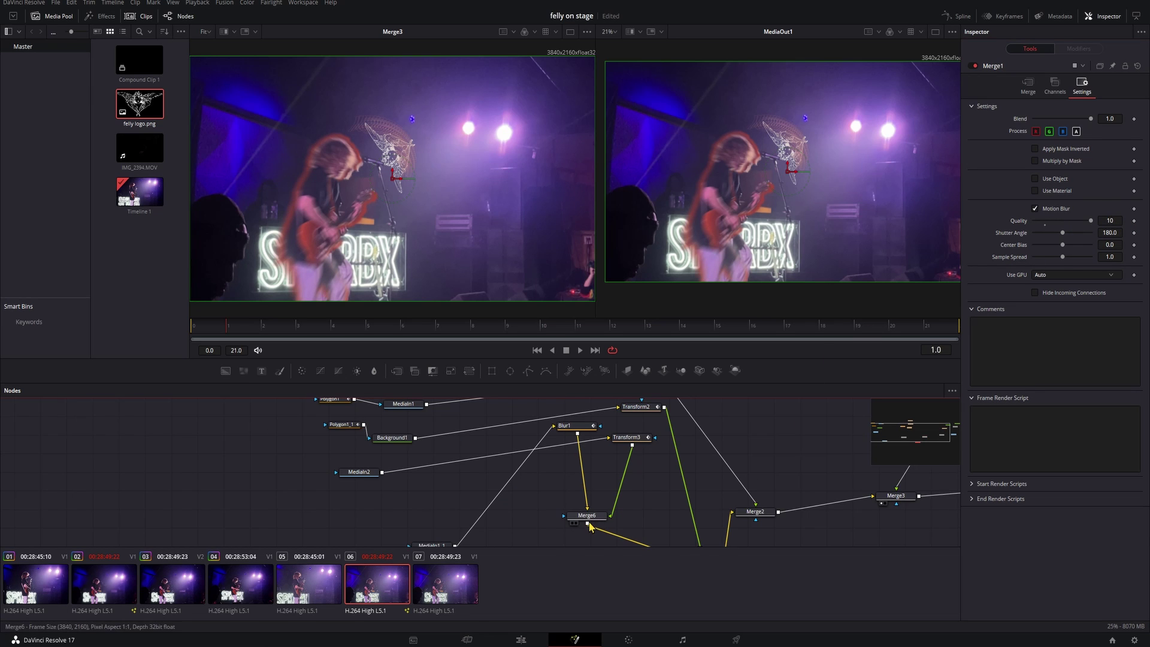
Enable Motion Blur on Merge6 and set its Quality to 10
left_click(589, 522)
left_click(1082, 86)
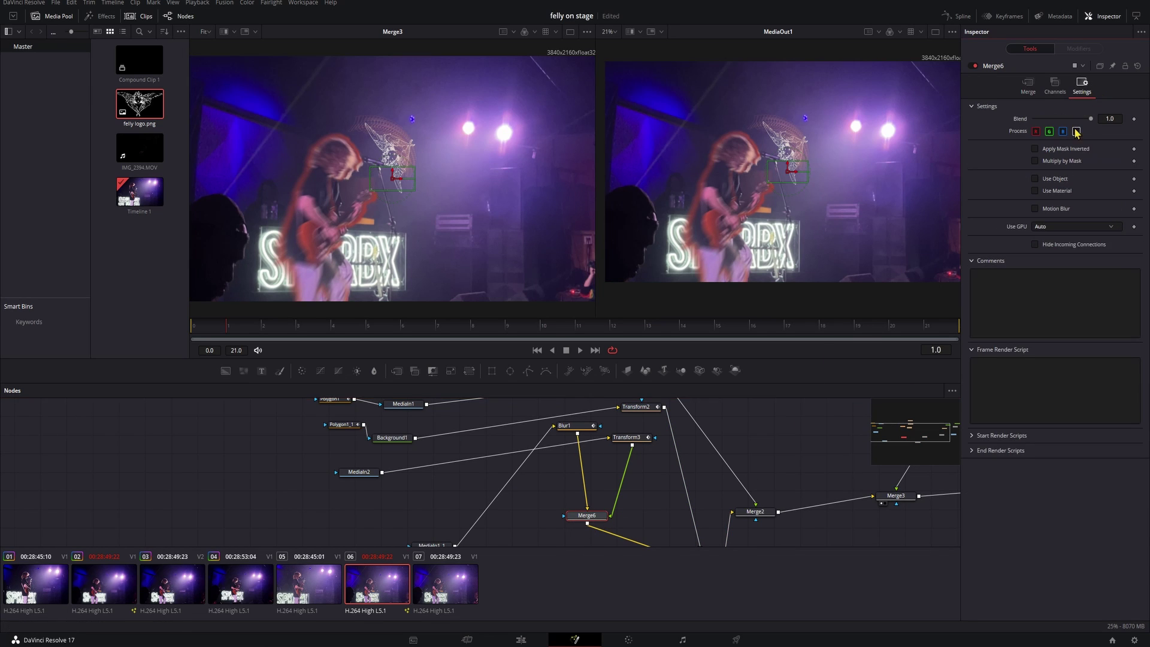
left_click(1035, 208)
left_click_drag(1049, 221, 1085, 225)
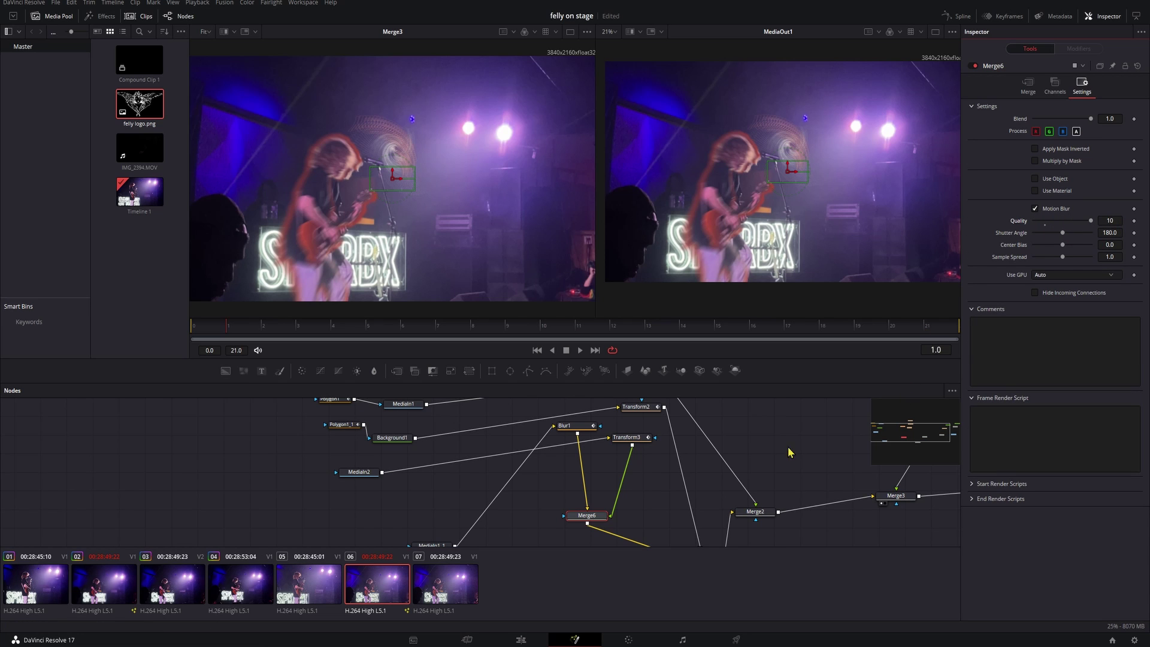
scroll(779, 461, "down", 5)
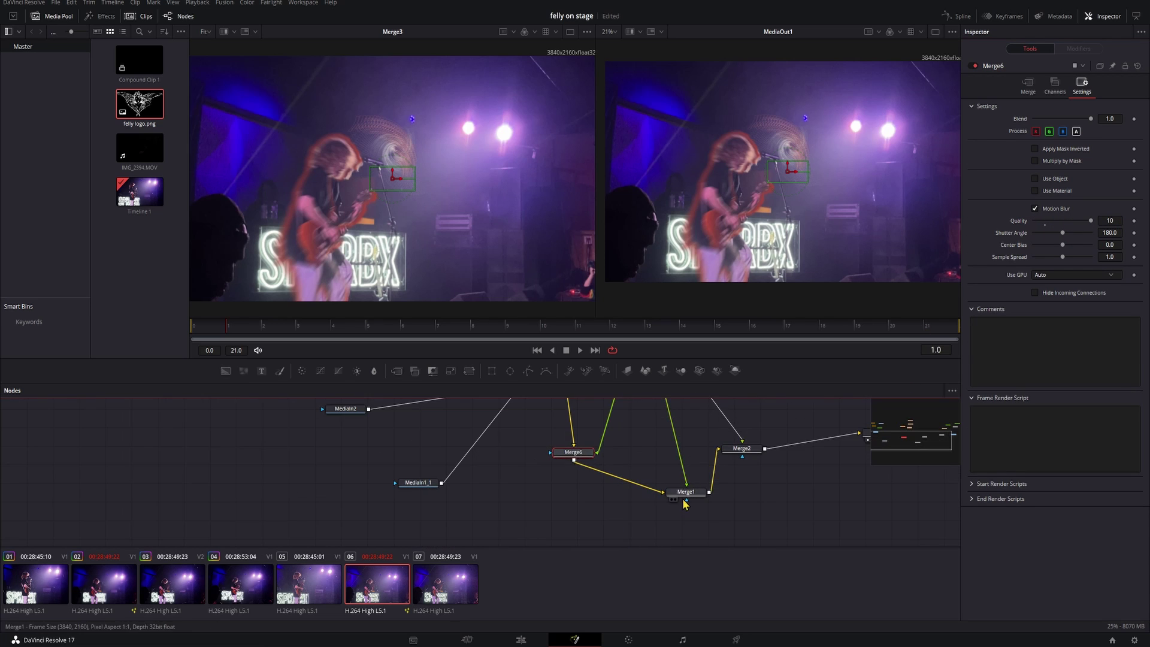
Review the Motion Blur settings on Merge1 and Merge2, and inspect the Merge3 and Merge4 nodes of the title branch
scroll(765, 514, "up", 3)
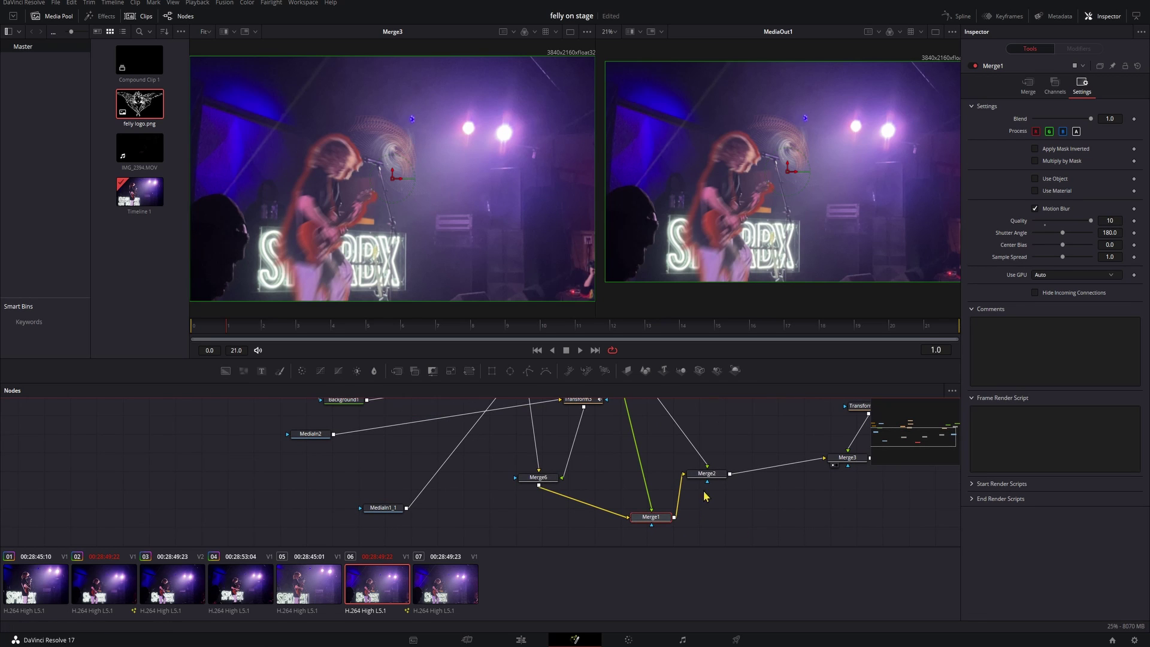
left_click(707, 473)
left_click_drag(756, 427, 746, 532)
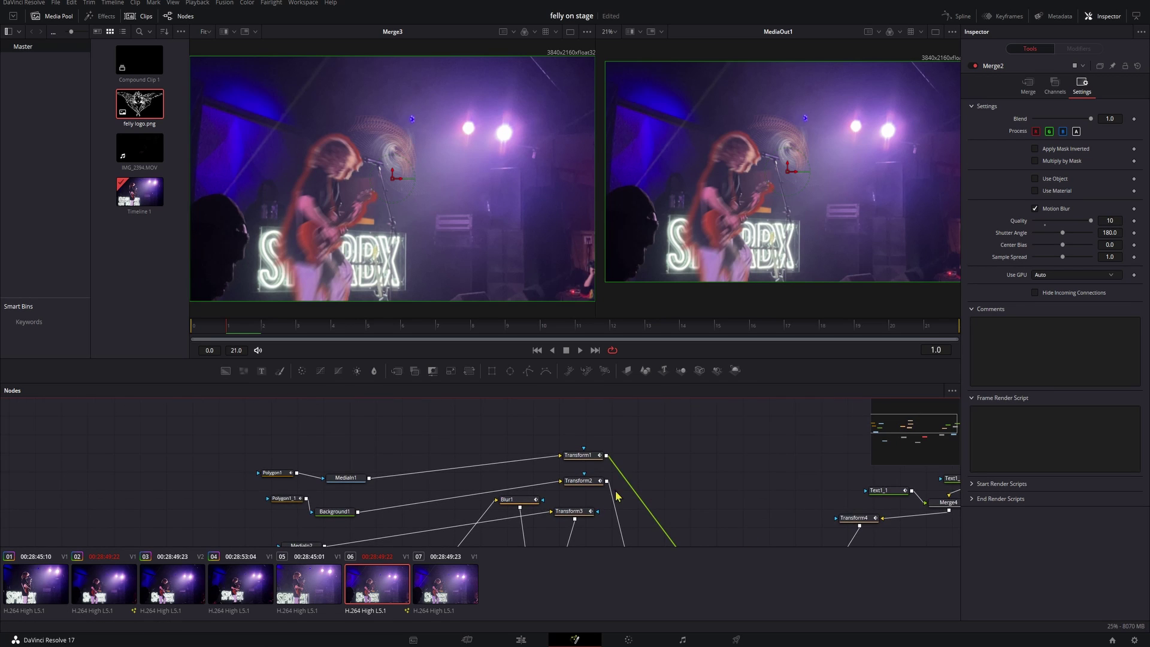
scroll(739, 431, "down", 5)
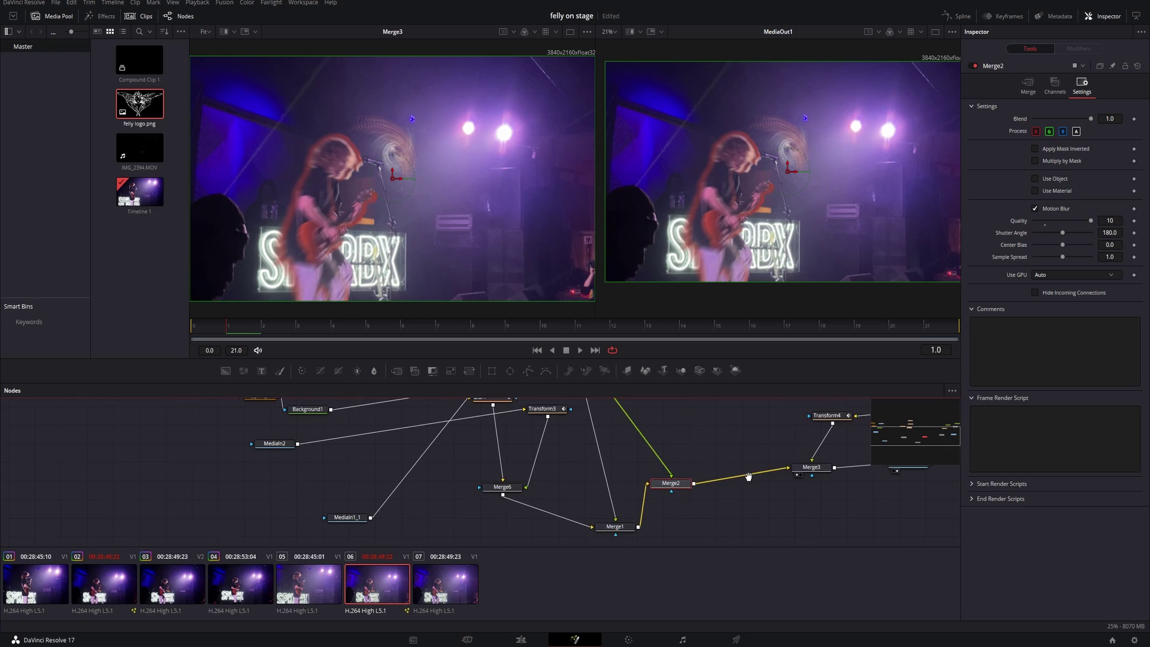
left_click_drag(748, 474, 531, 480)
left_click_drag(668, 483, 605, 524)
left_click(545, 515)
left_click(656, 449)
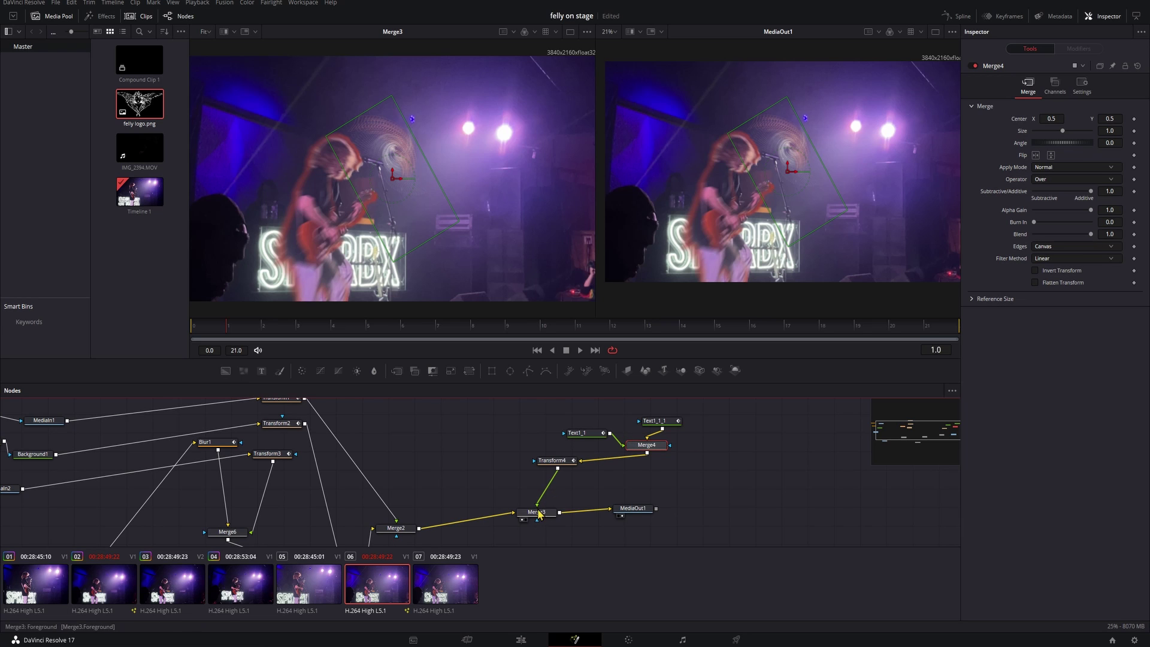
Play the composition from frame 0 and scrub along its frame range to review the motion-blurred animation
left_click_drag(285, 331, 159, 323)
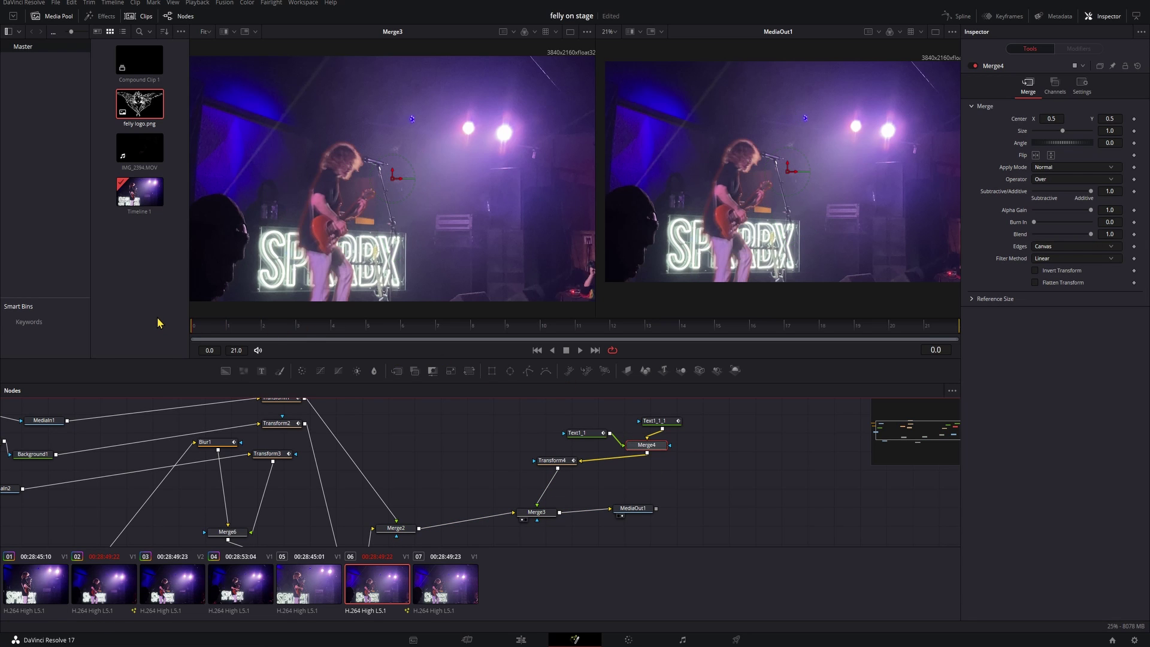
key("space")
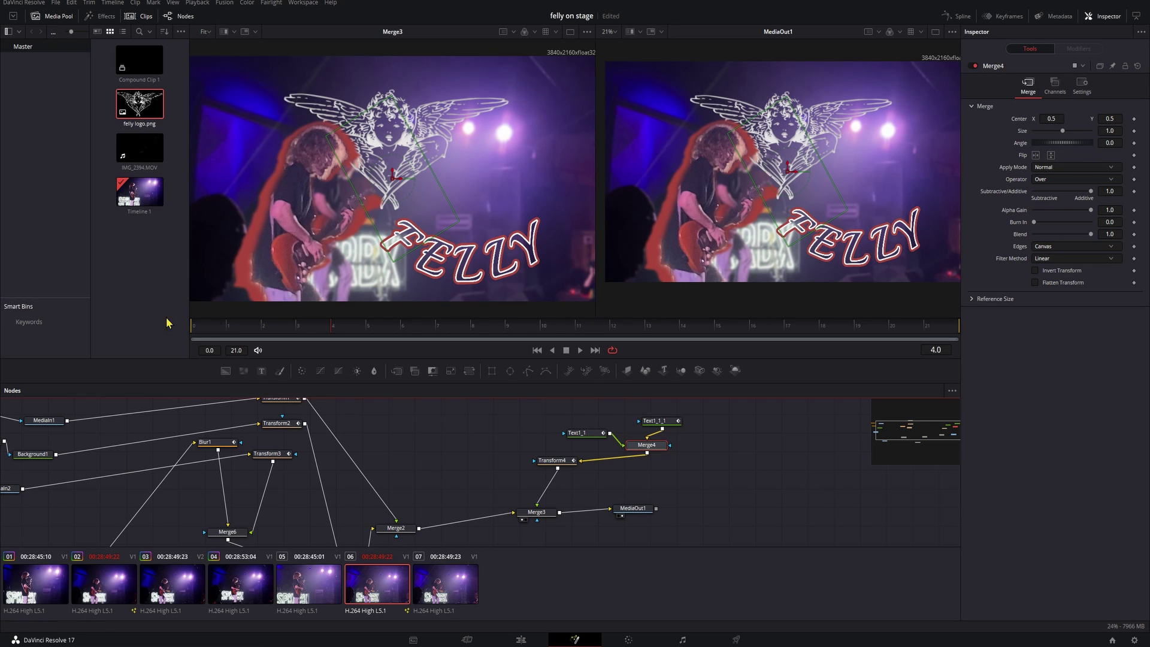
left_click_drag(215, 323, 821, 327)
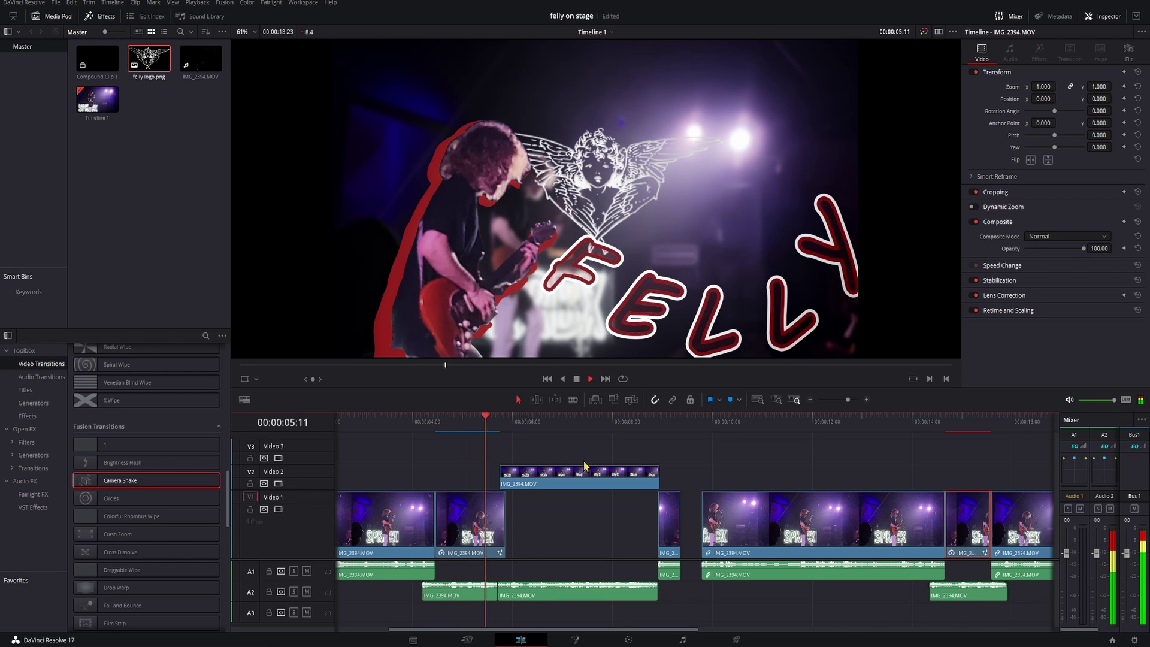
On the Edit page, play the earlier freeze-frame section of Timeline 1 and replay the new one from just before its clip
key("space")
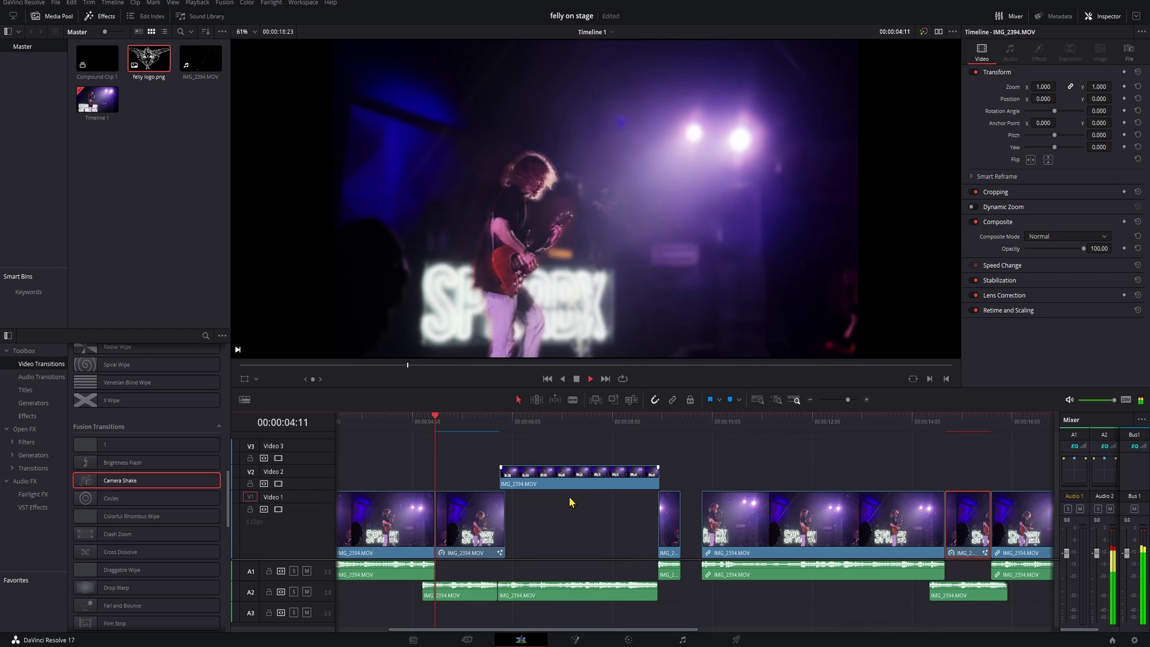
key("space")
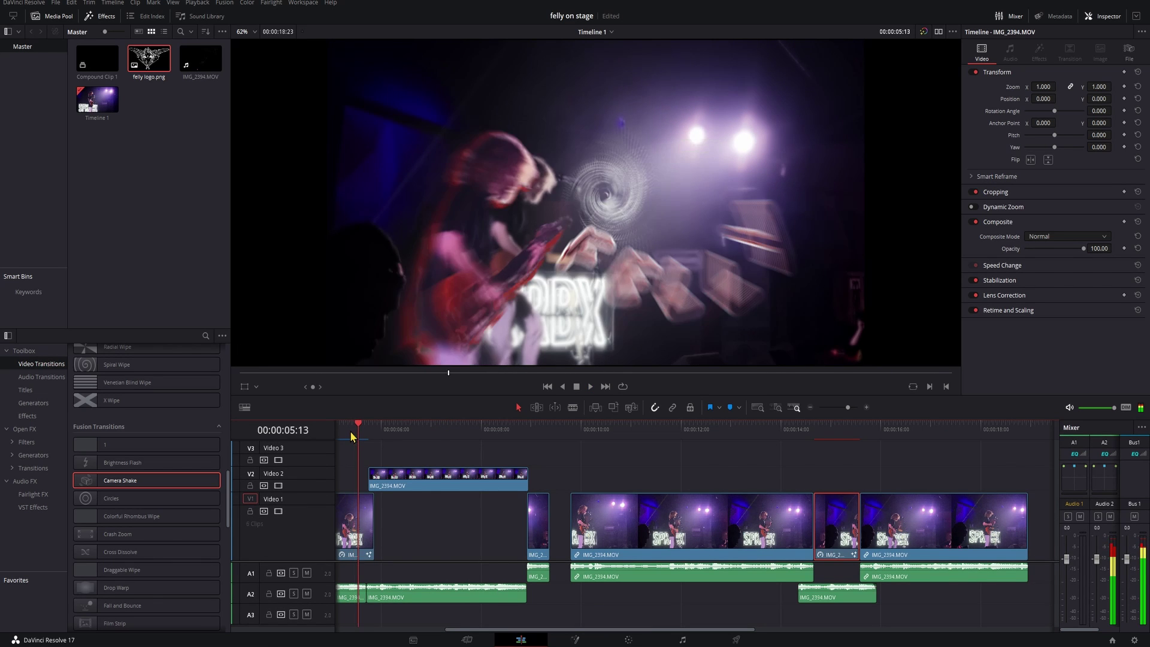
left_click(815, 432)
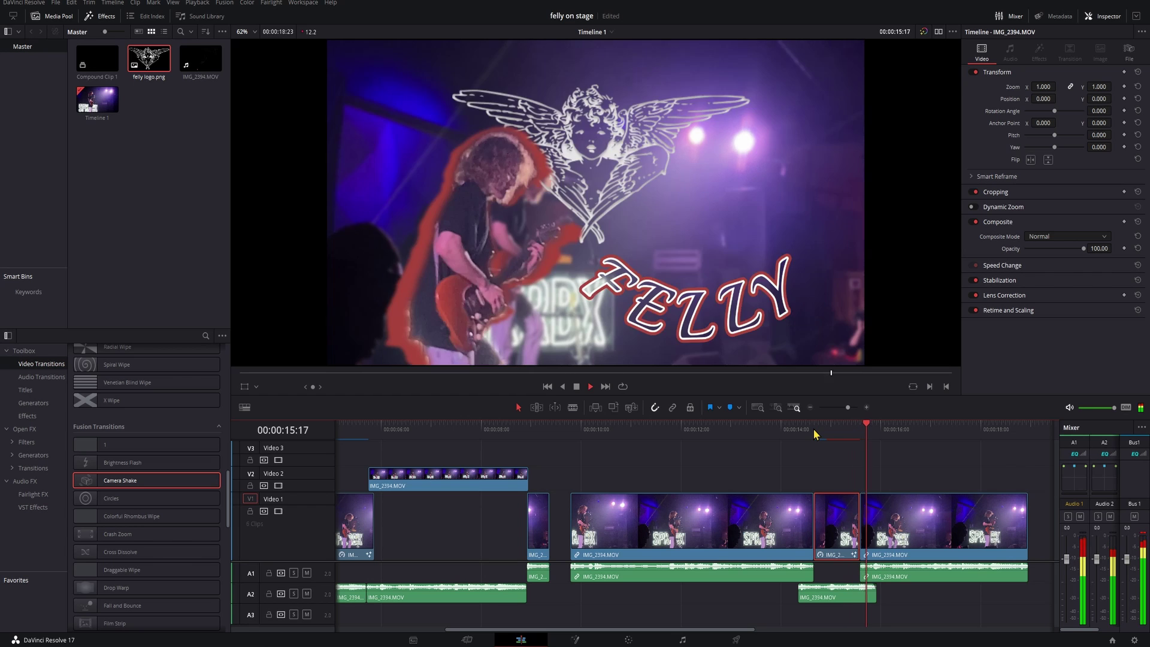
key("space")
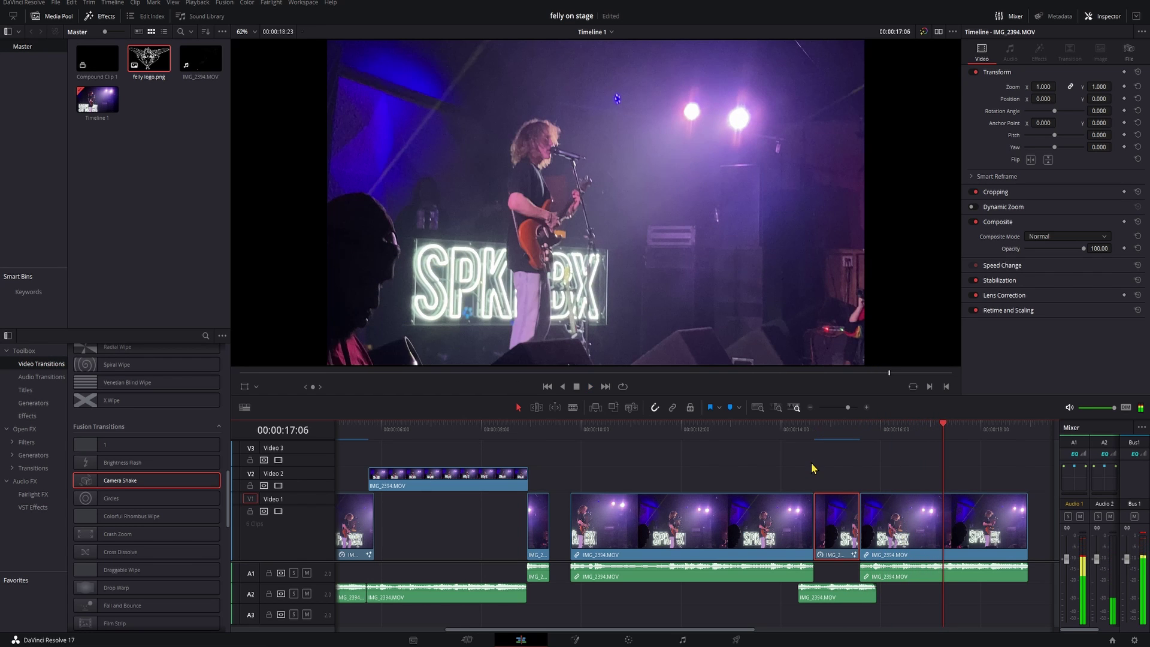
left_click(797, 433)
key("space")
key("space")
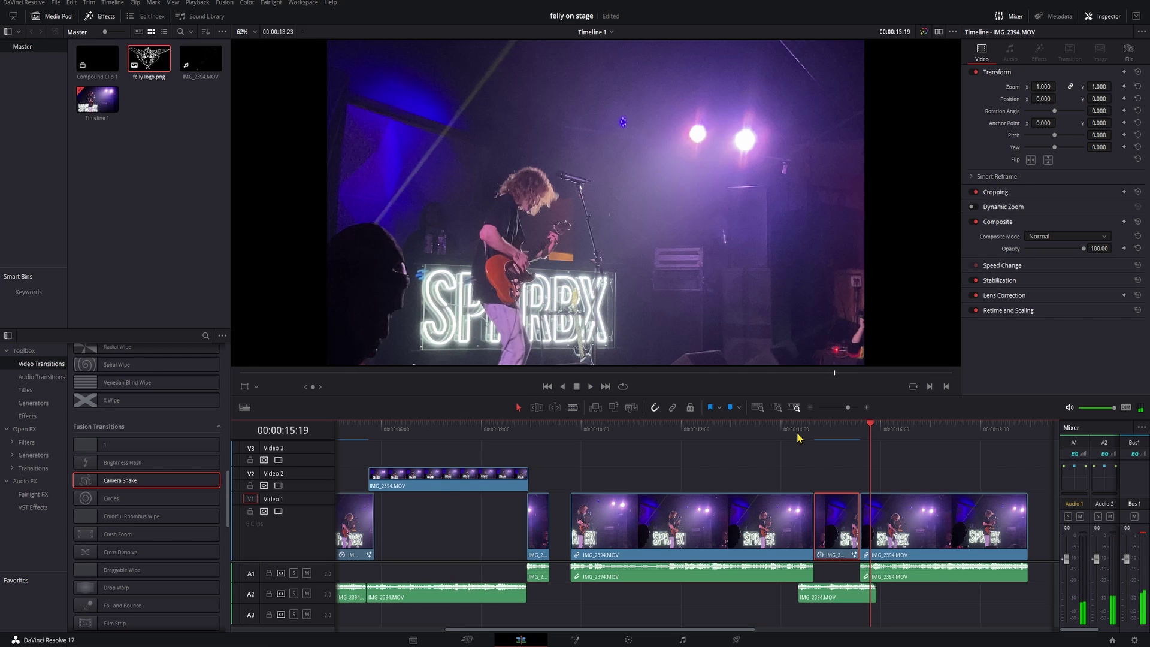
key("space")
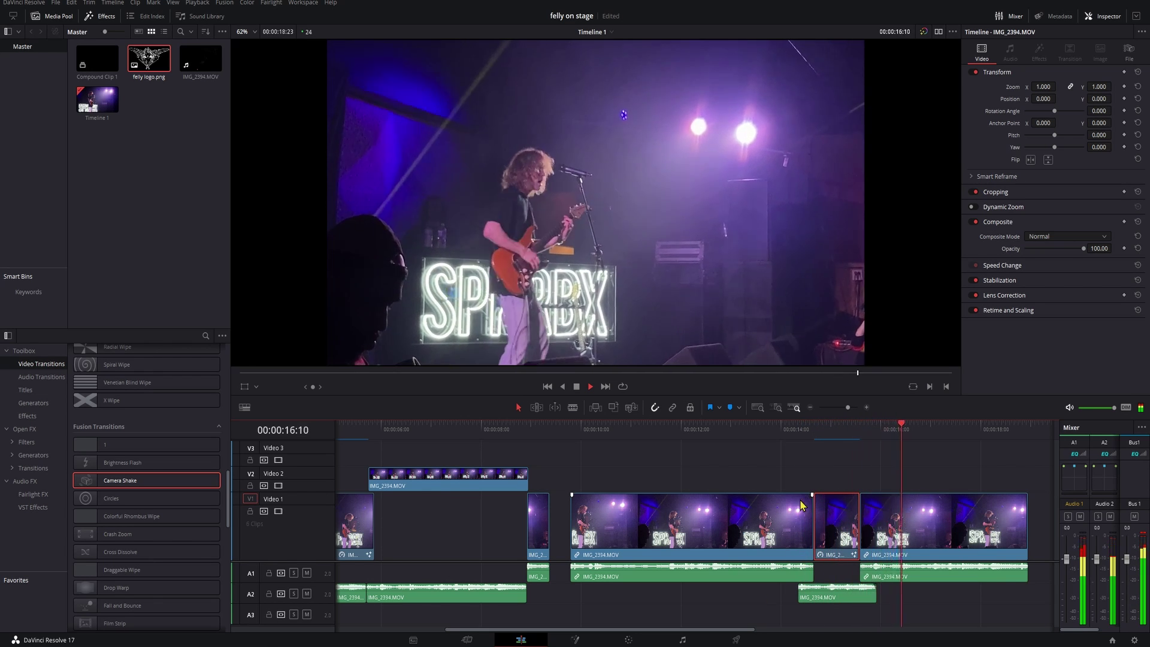
key("space")
left_click(790, 434)
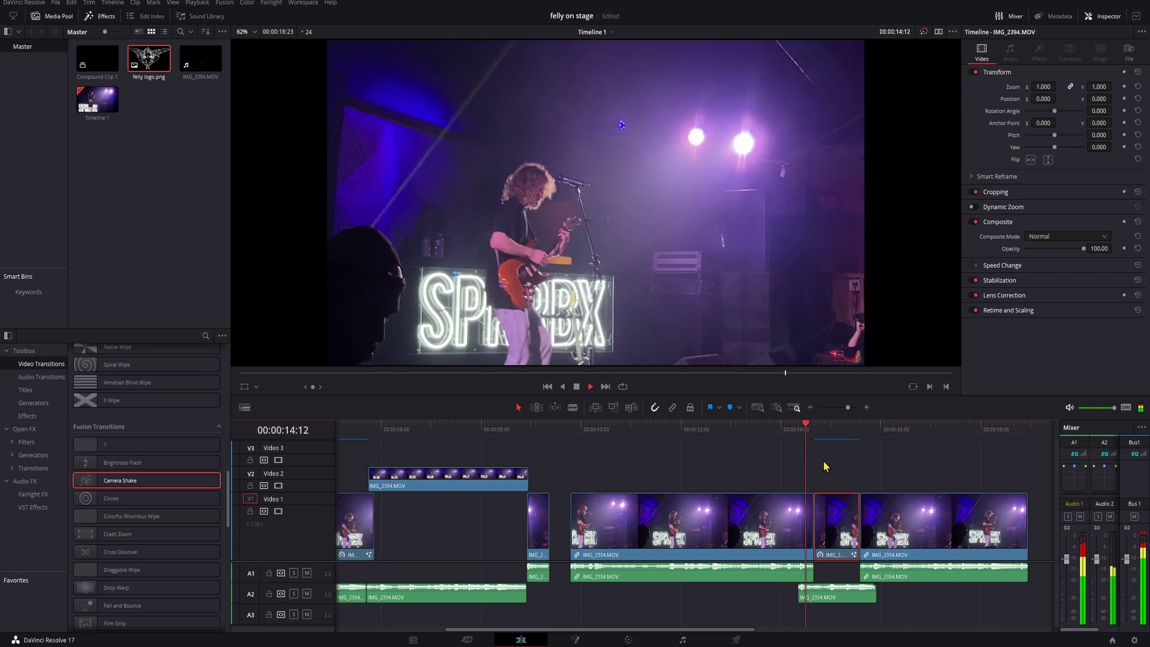